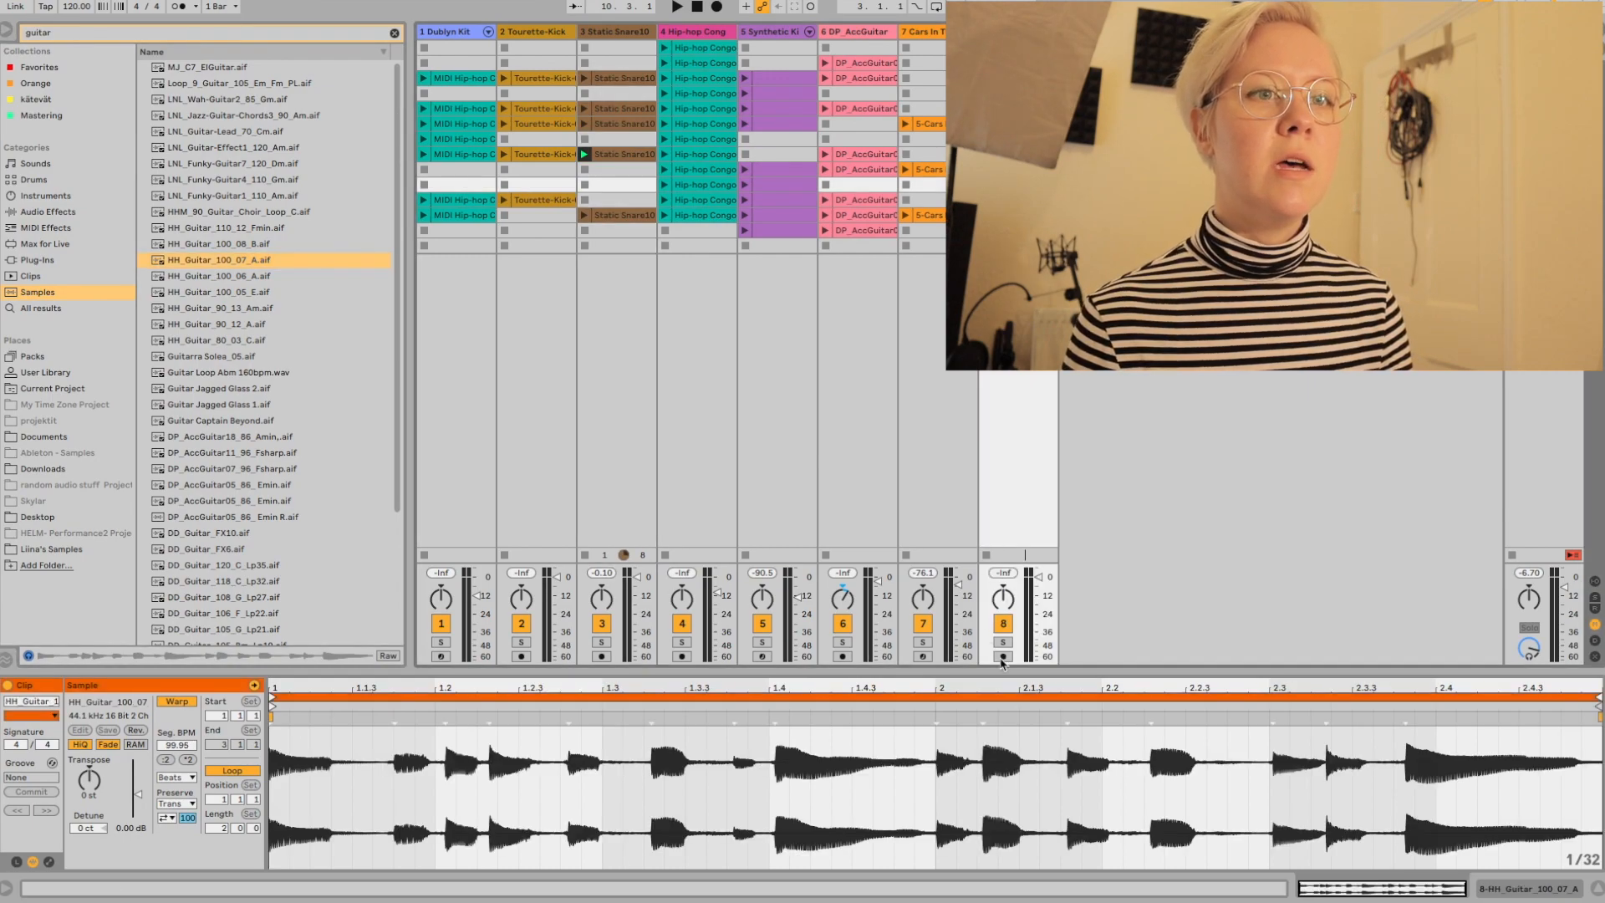
Step: Solo the HH_Guitar track and audition its clip transposed to -19 st and to 15 st
click(1003, 642)
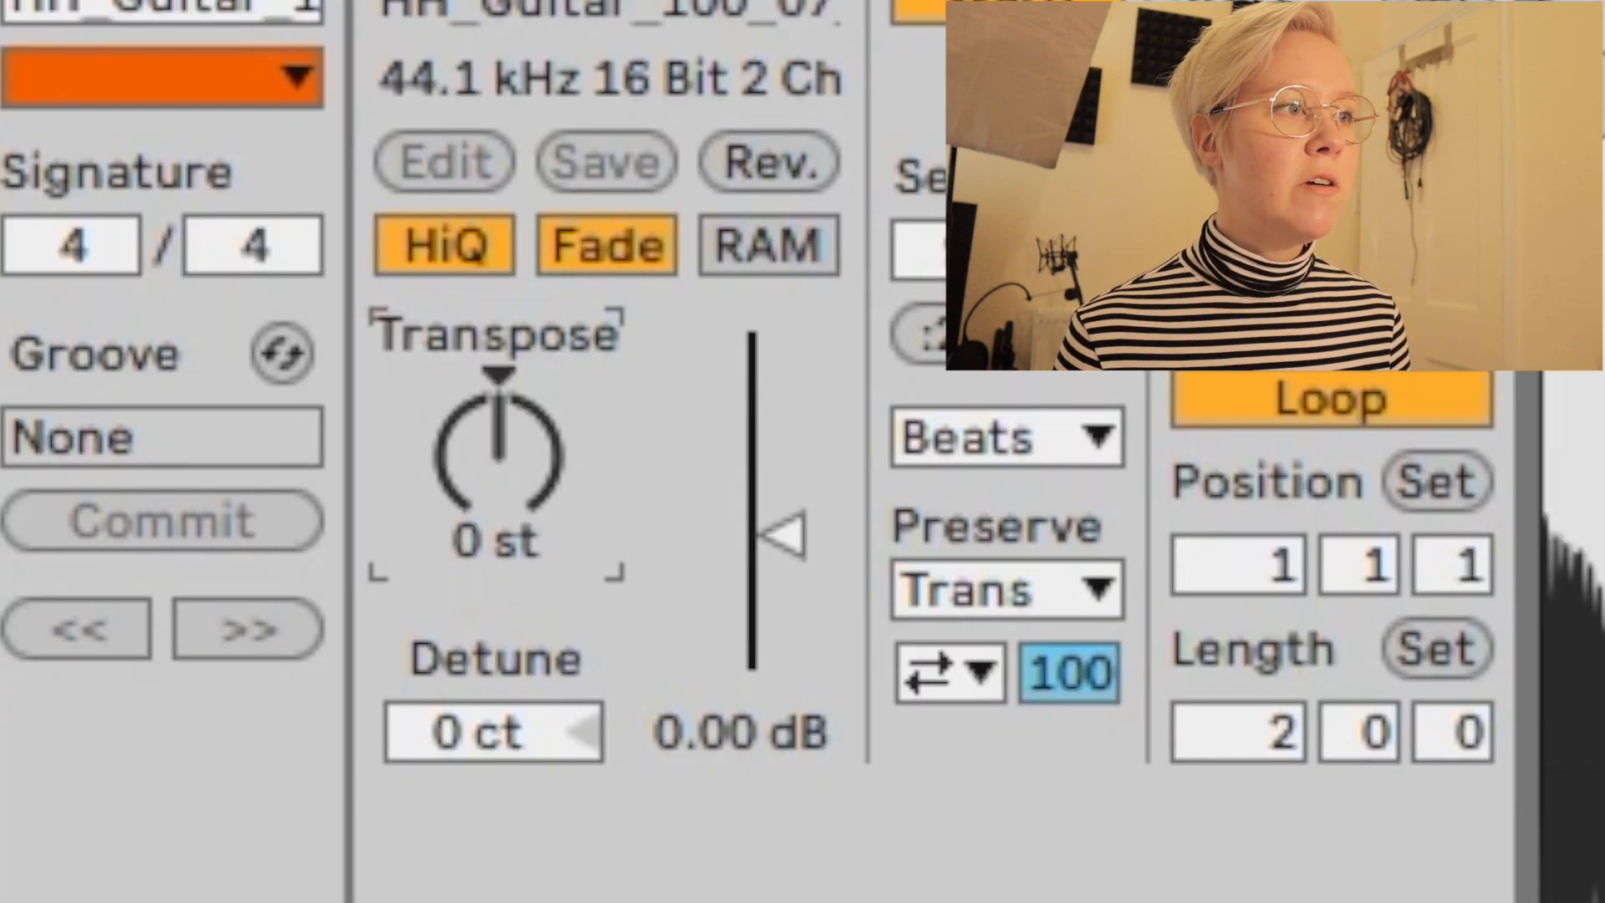
drag(90, 488, 90, 527)
mouse_move(499, 455)
mouse_down()
mouse_move(499, 390)
mouse_move(499, 460)
mouse_up()
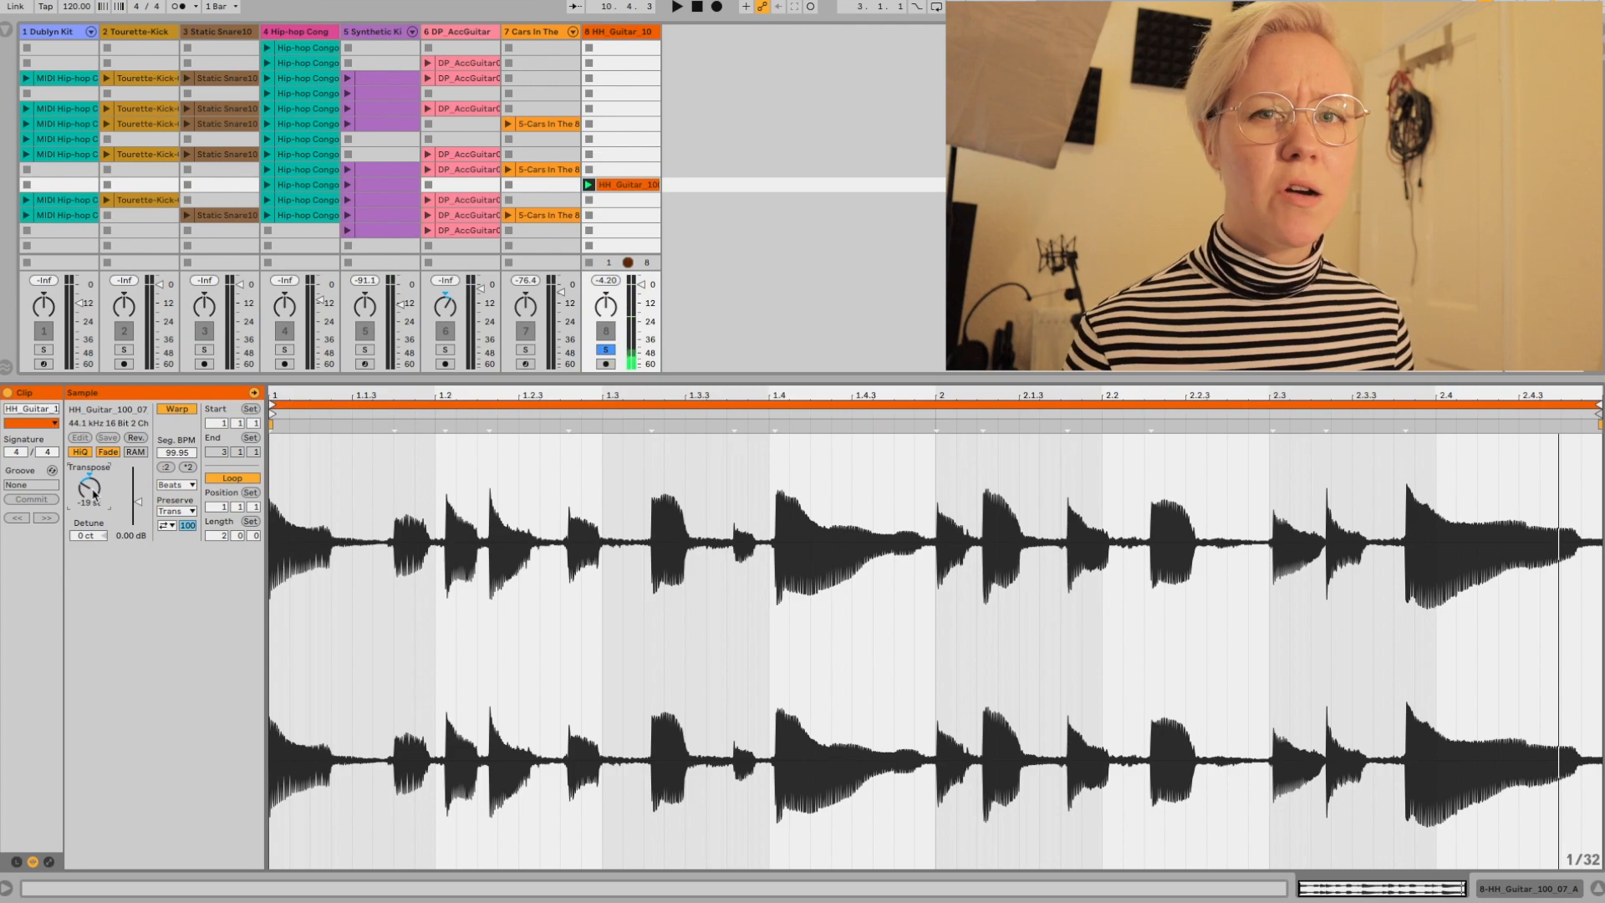
key(space)
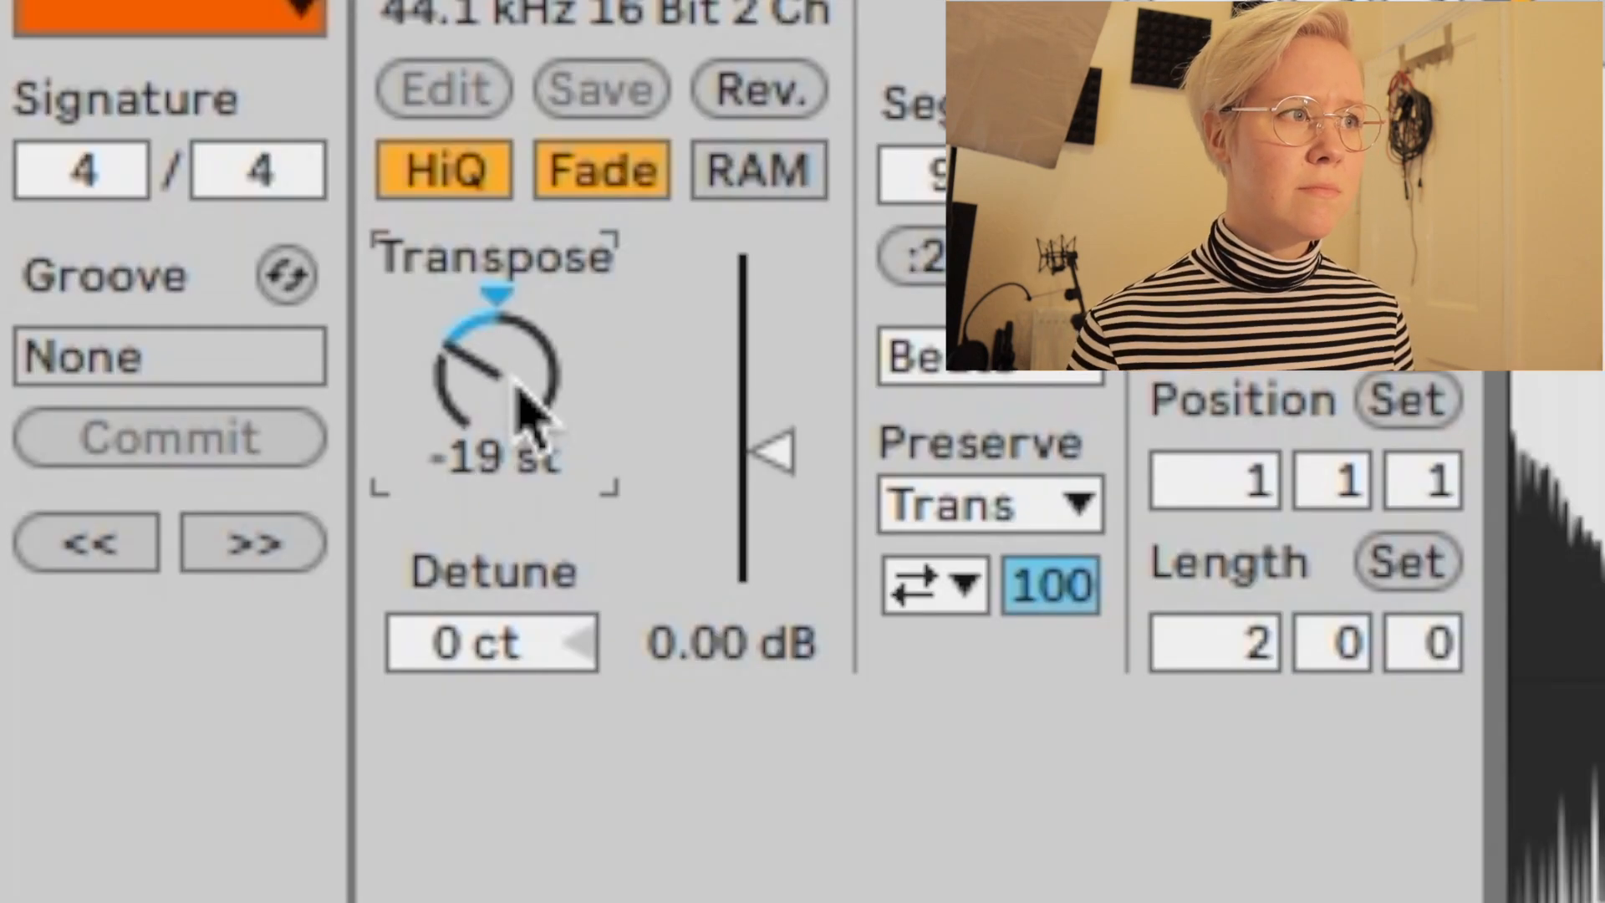
mouse_move(94, 494)
mouse_down()
mouse_move(95, 468)
mouse_move(95, 494)
mouse_up()
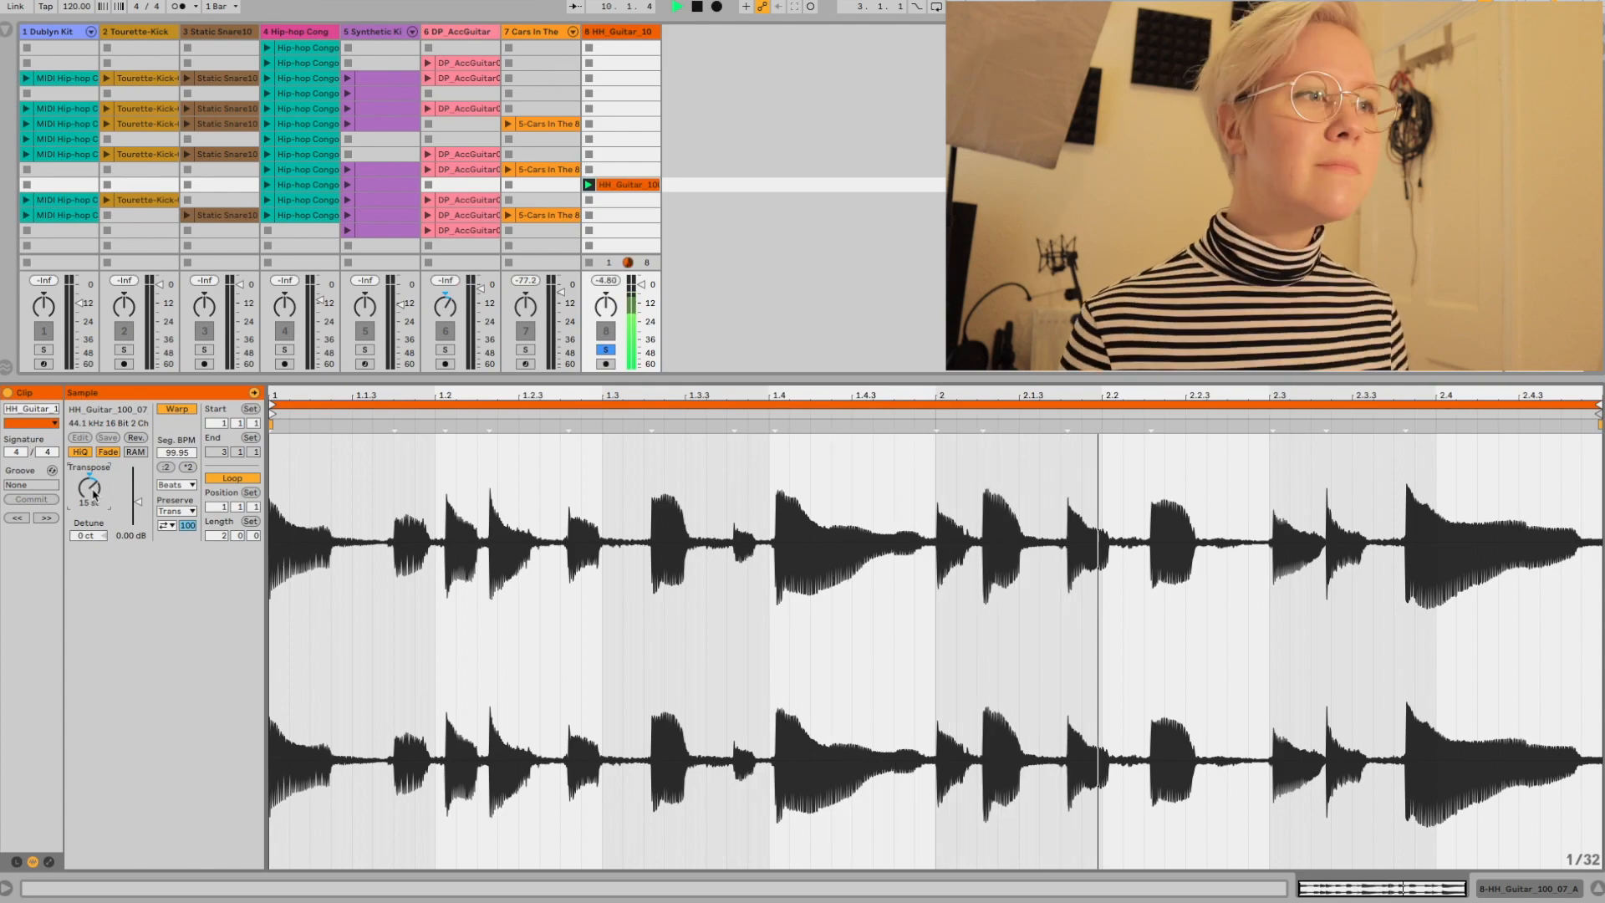
key(space)
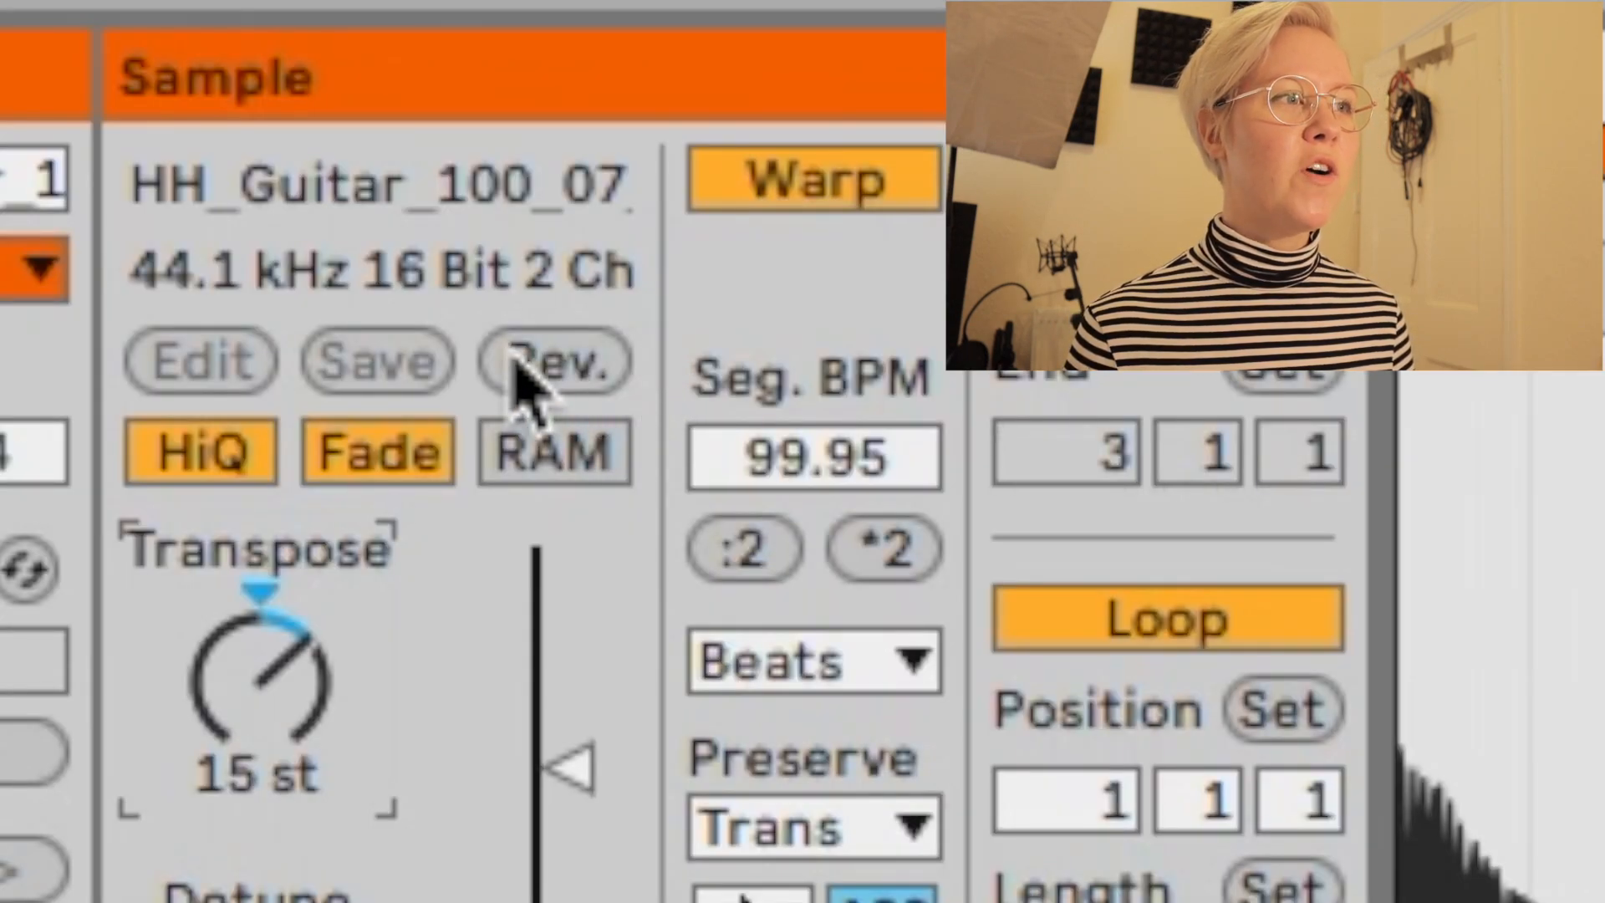
Step: Reverse the guitar sample, play it back and turn the reversal off again
click(139, 438)
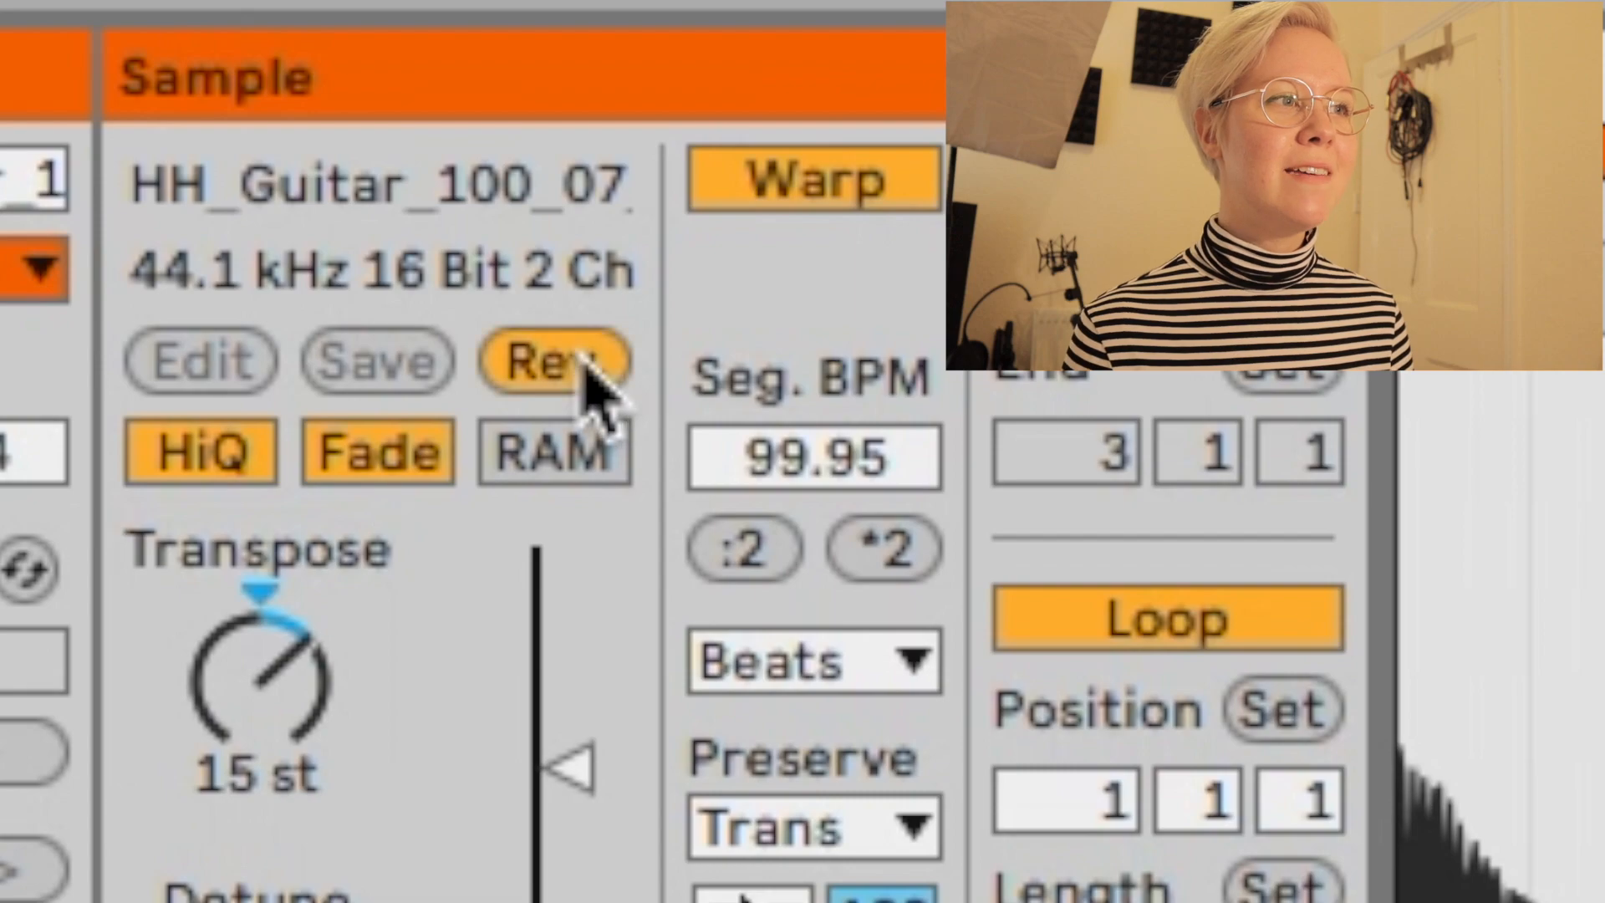
key(space)
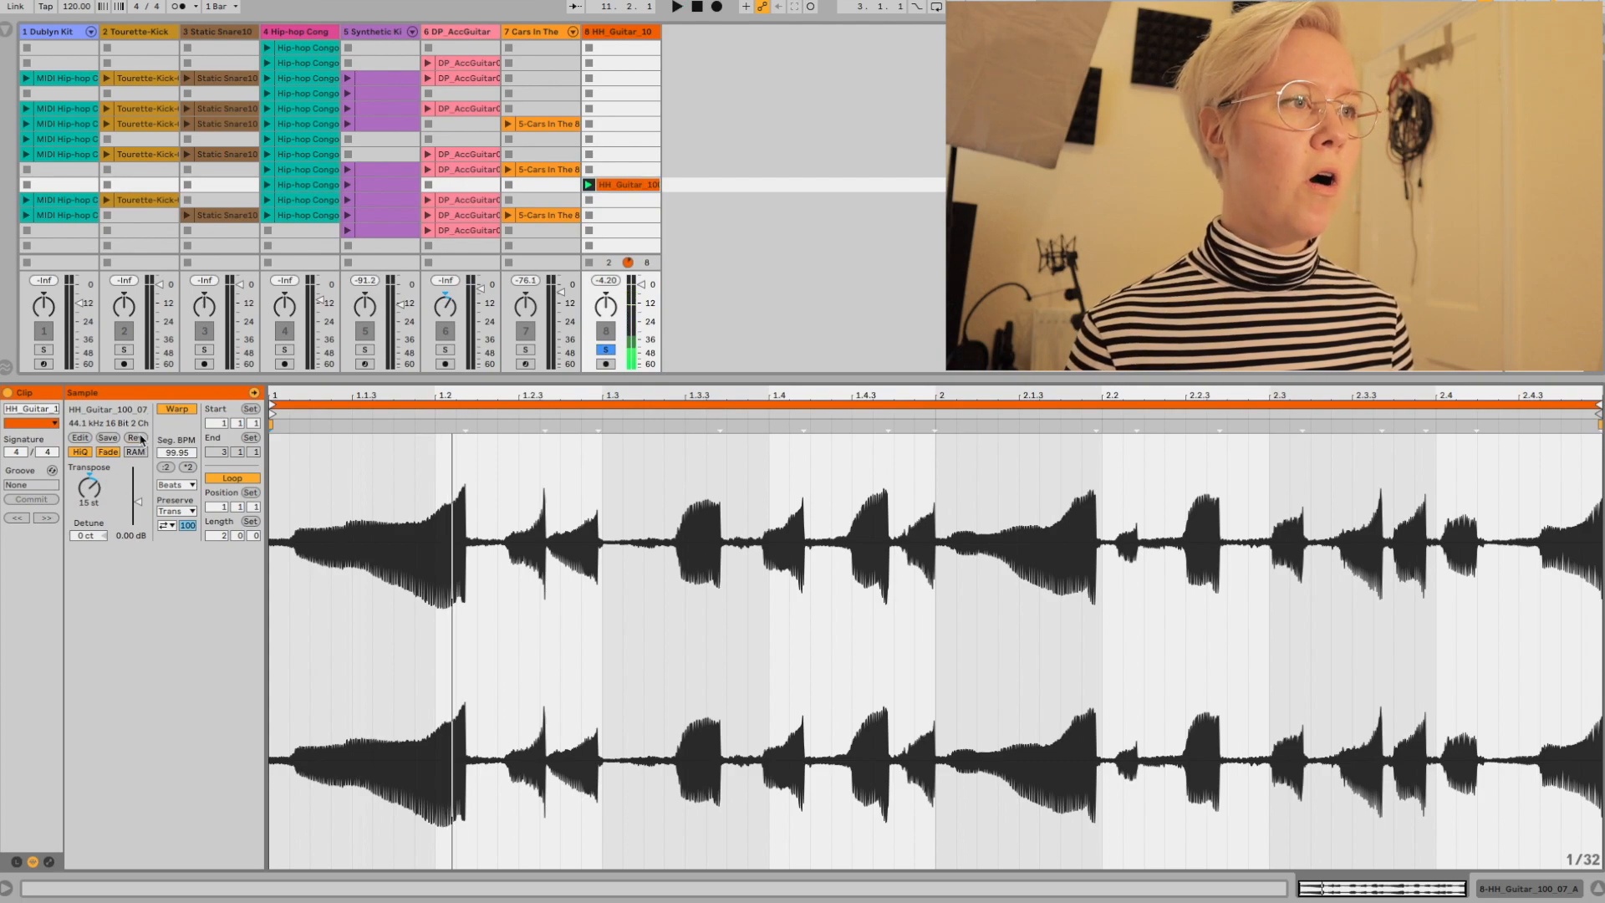
click(139, 438)
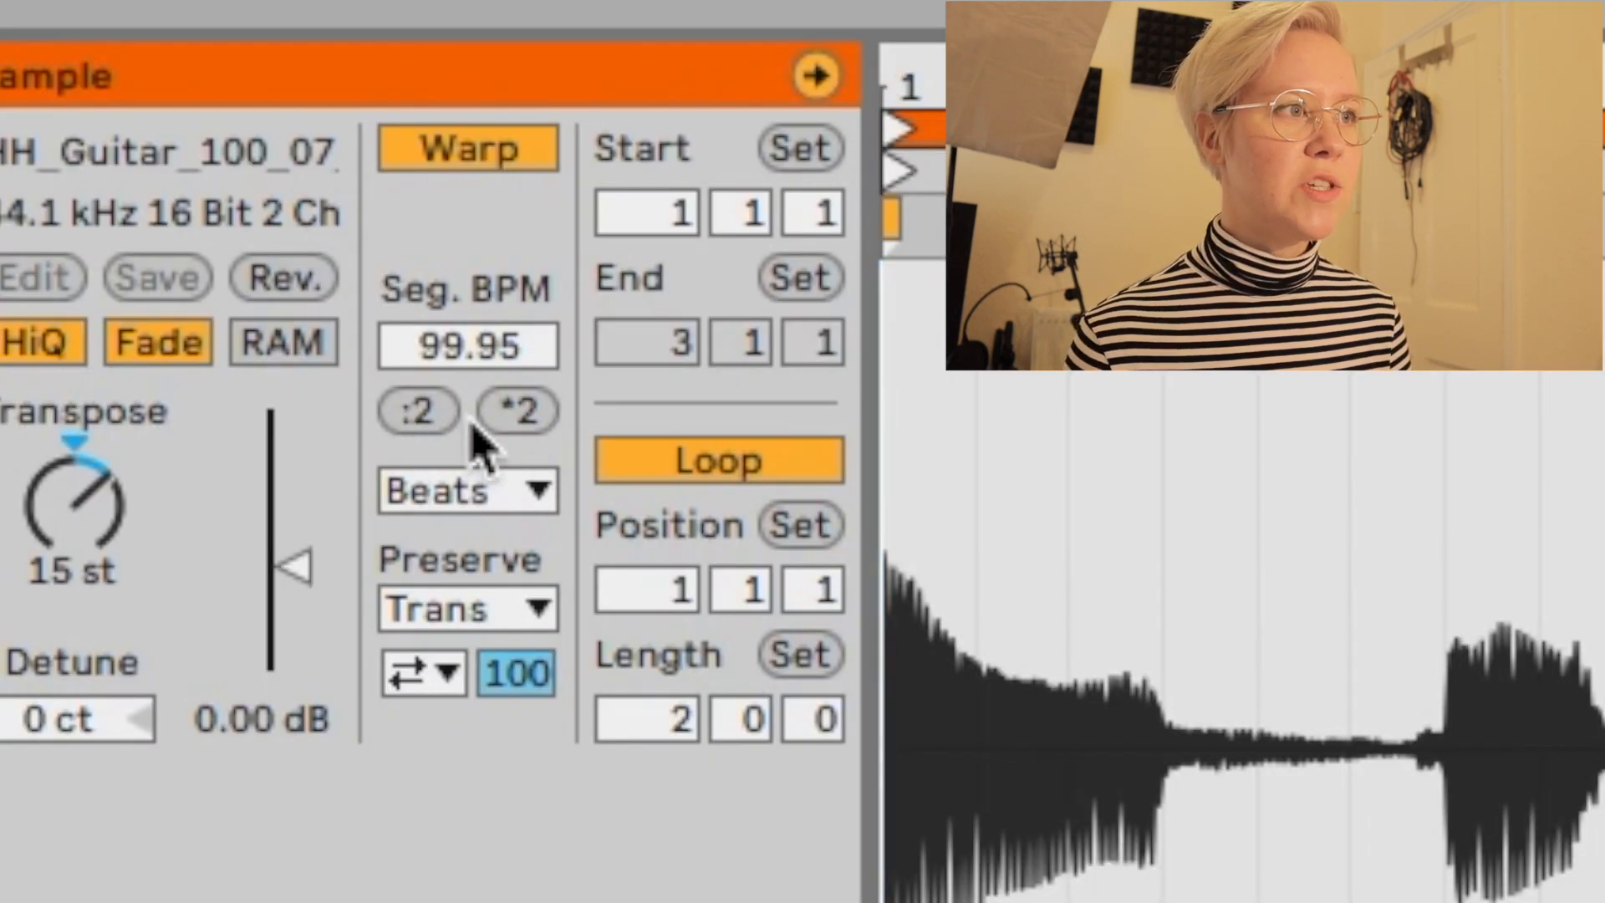
Step: Try halving the guitar clip's segment tempo to 24.99 BPM and doubling it up to 199.90 BPM
click(419, 409)
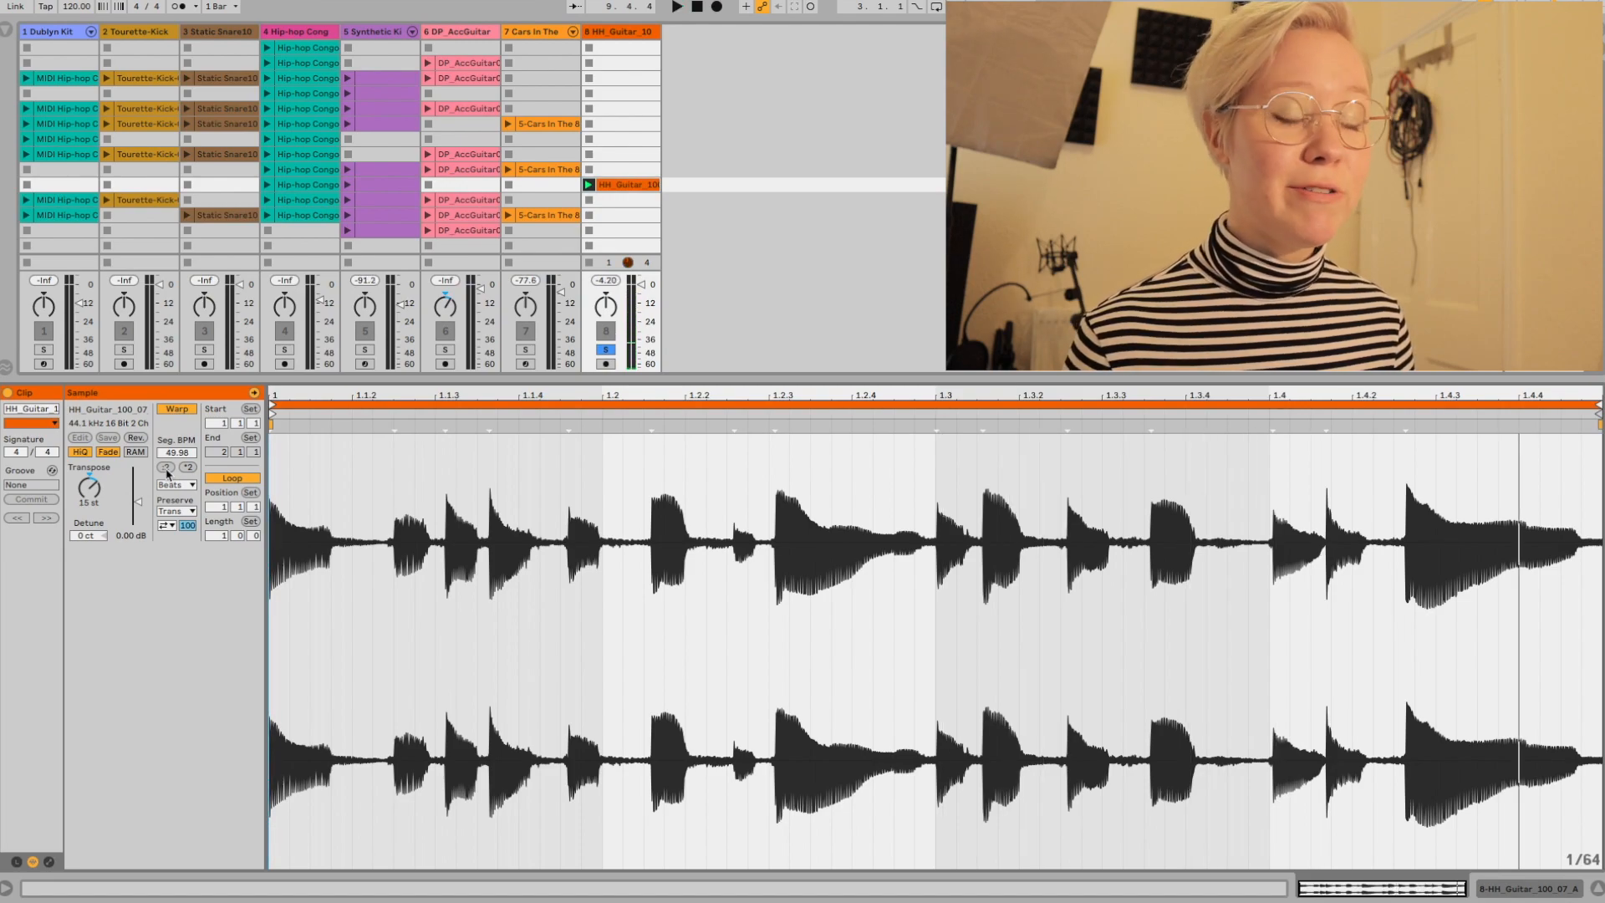
click(166, 468)
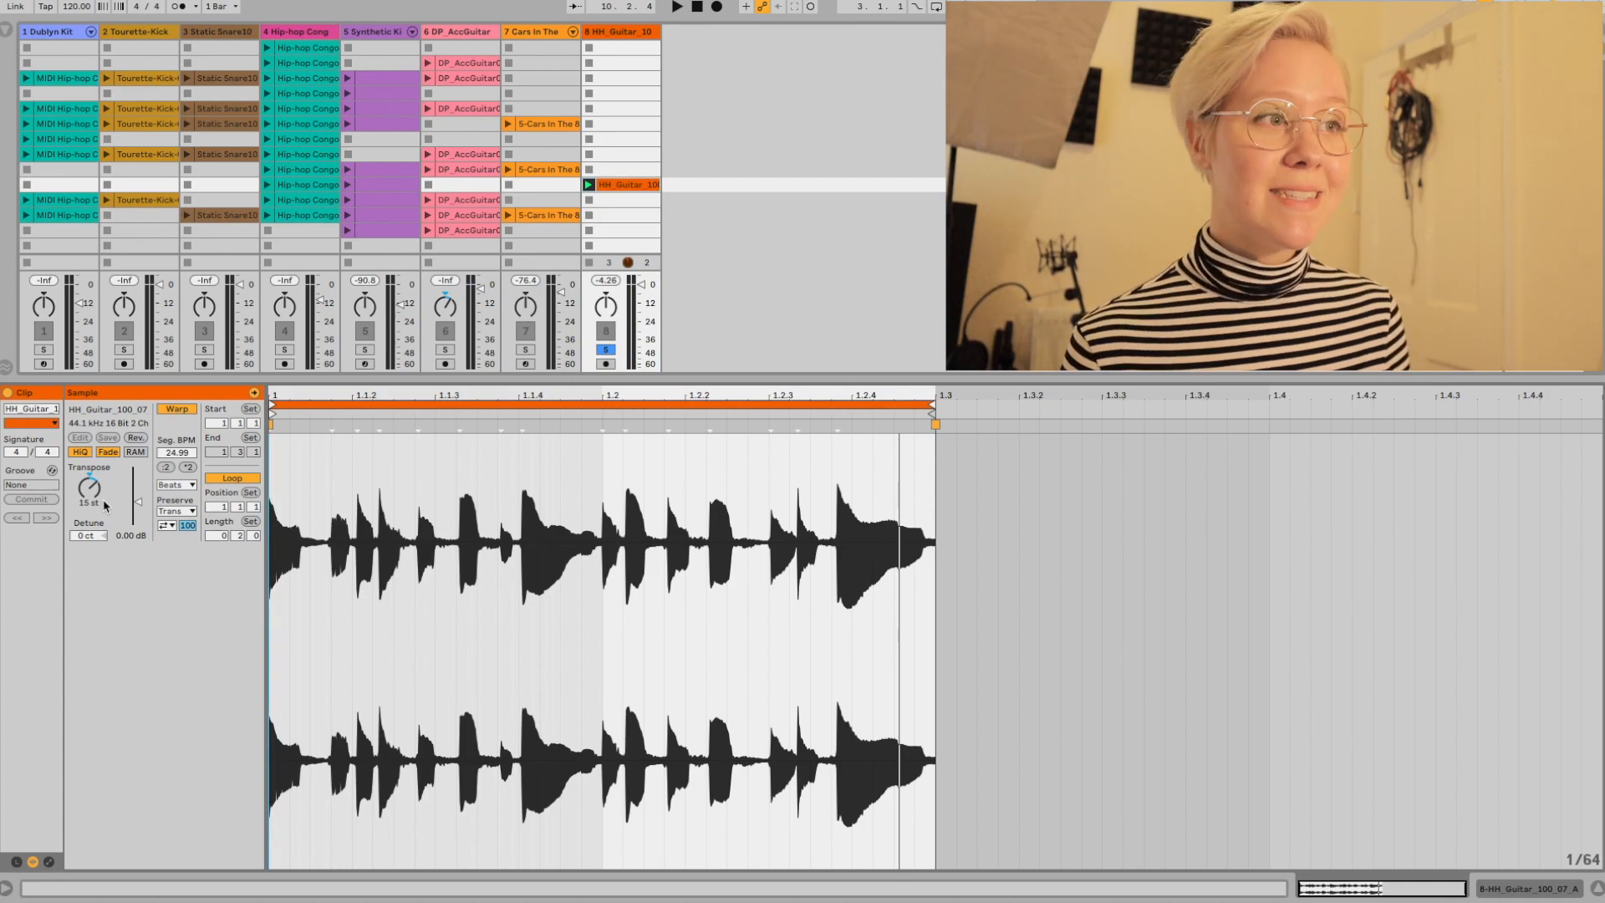
click(188, 466)
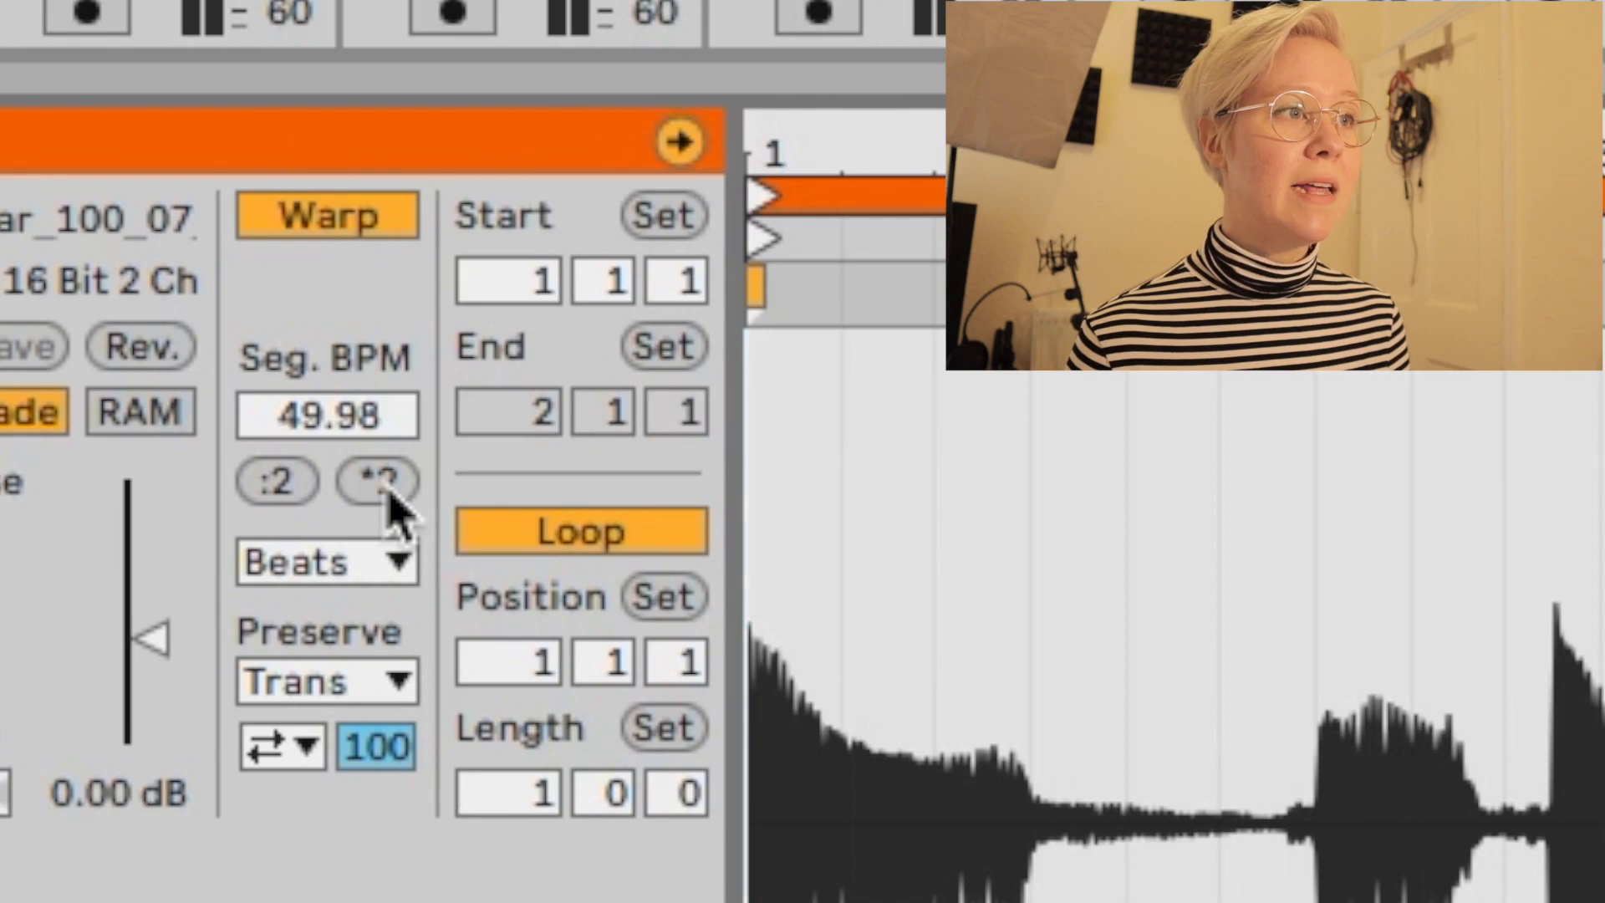
click(384, 485)
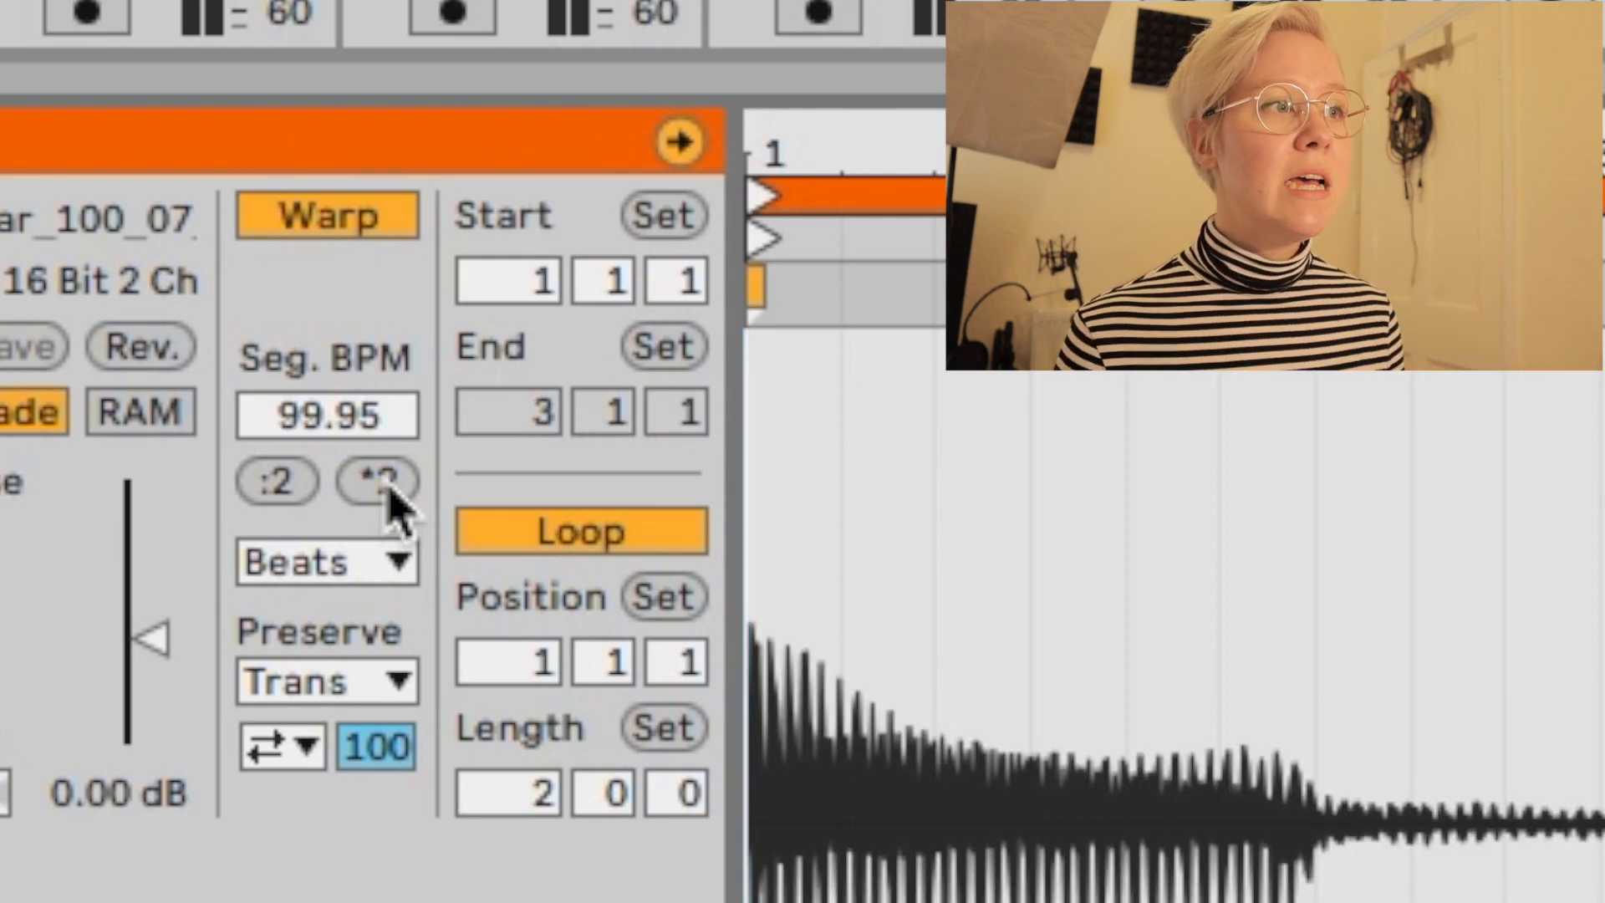
click(384, 485)
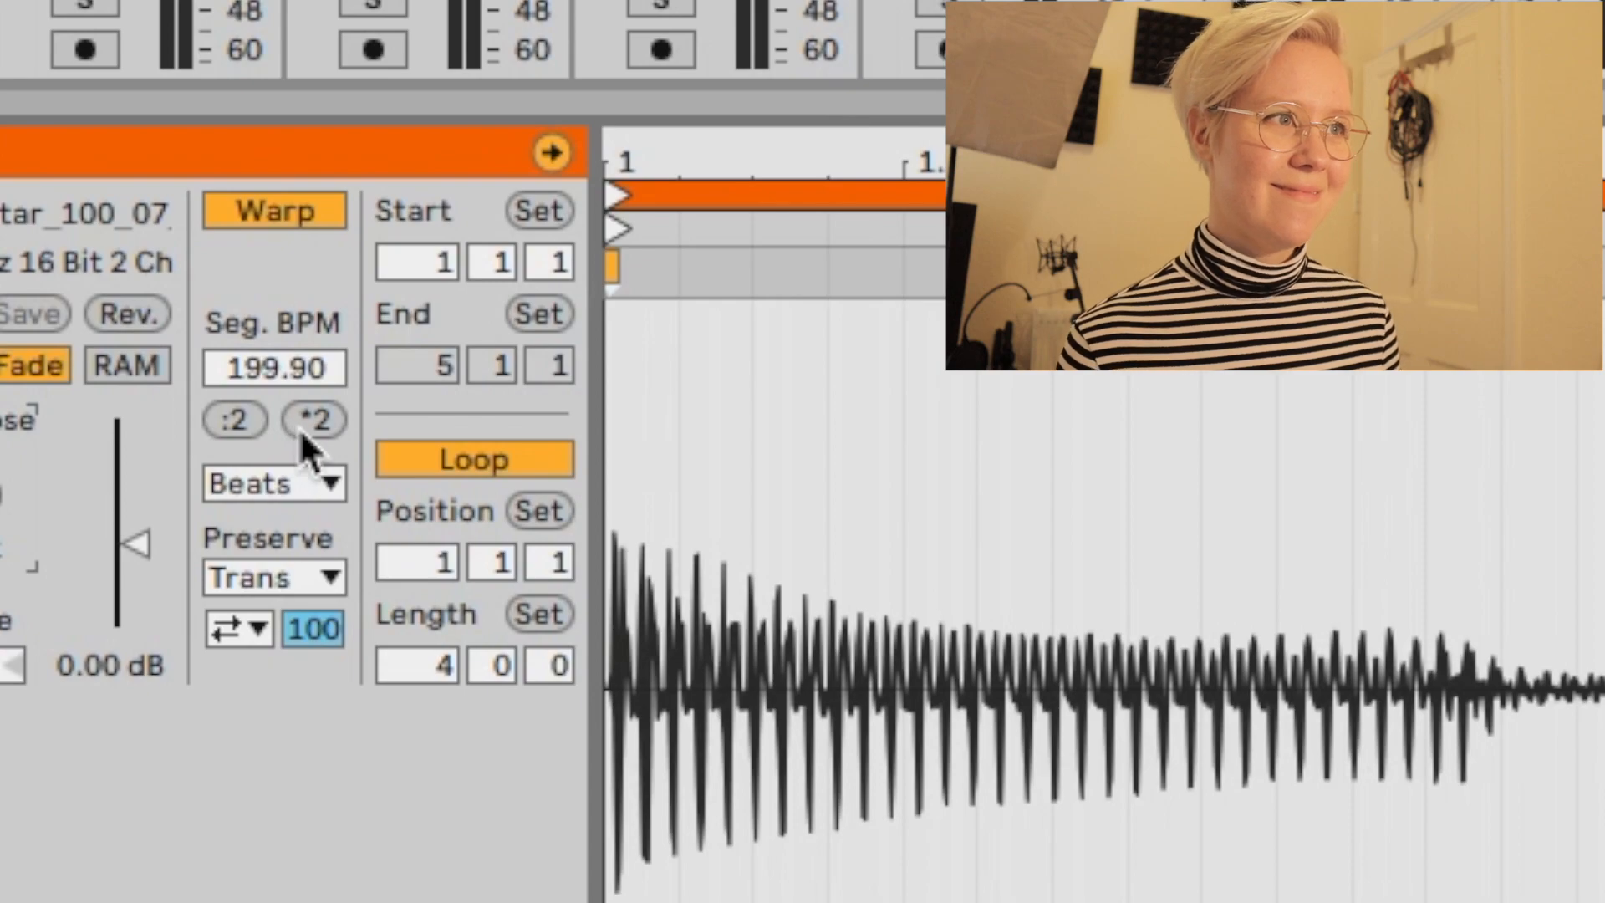
click(188, 466)
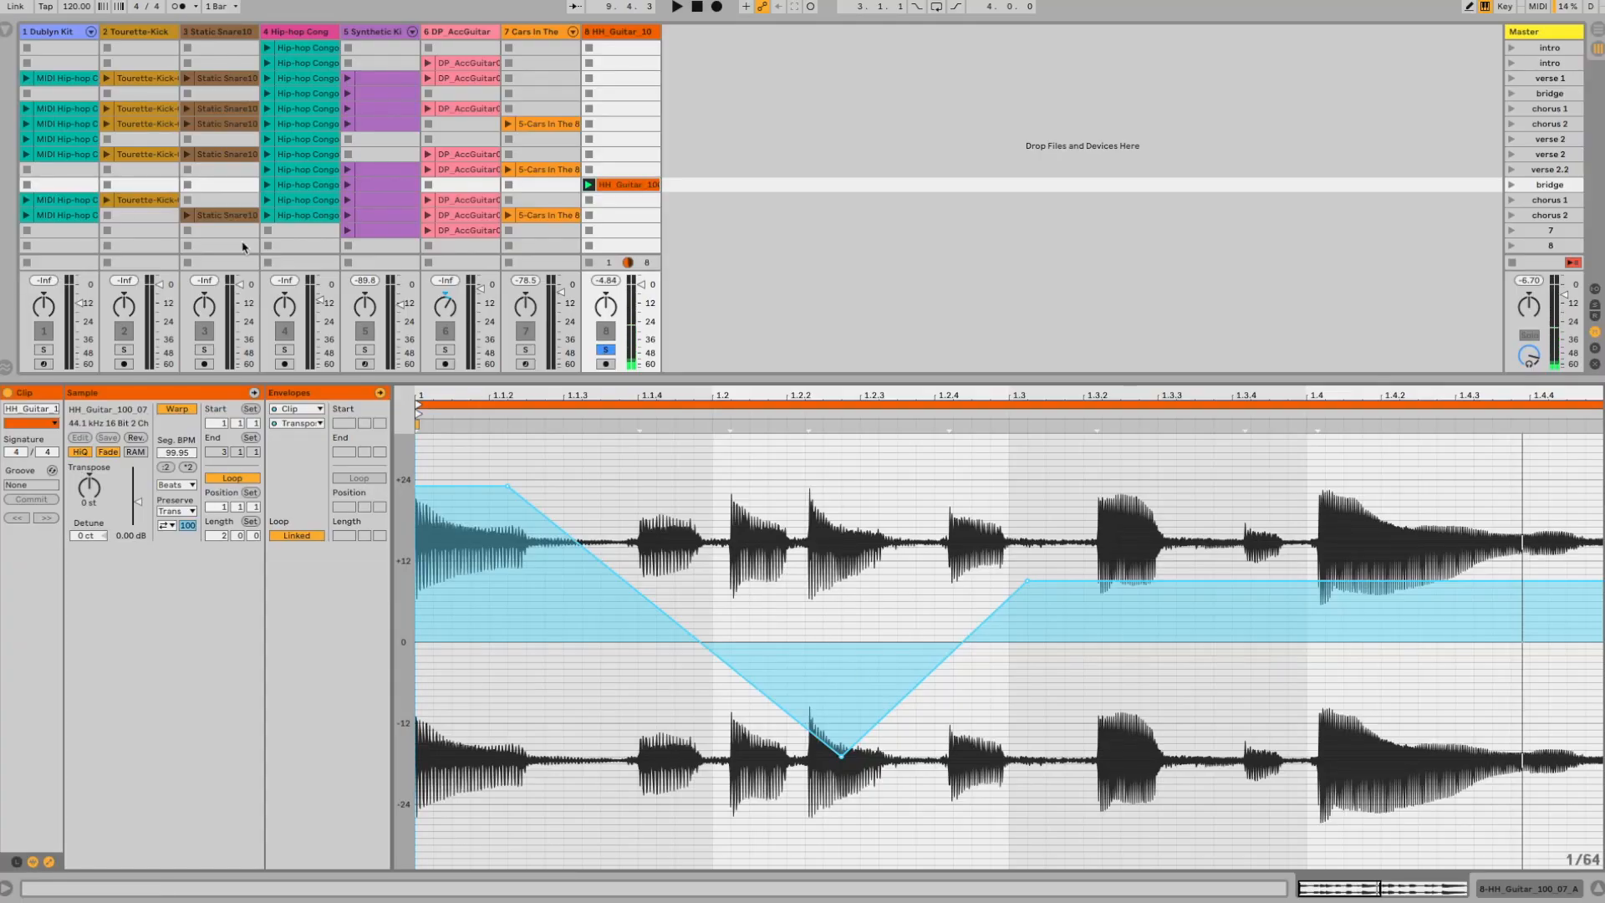
Step: Show the guitar clip's envelopes, look at the Mixer envelope choice and return to the Clip envelopes
click(318, 423)
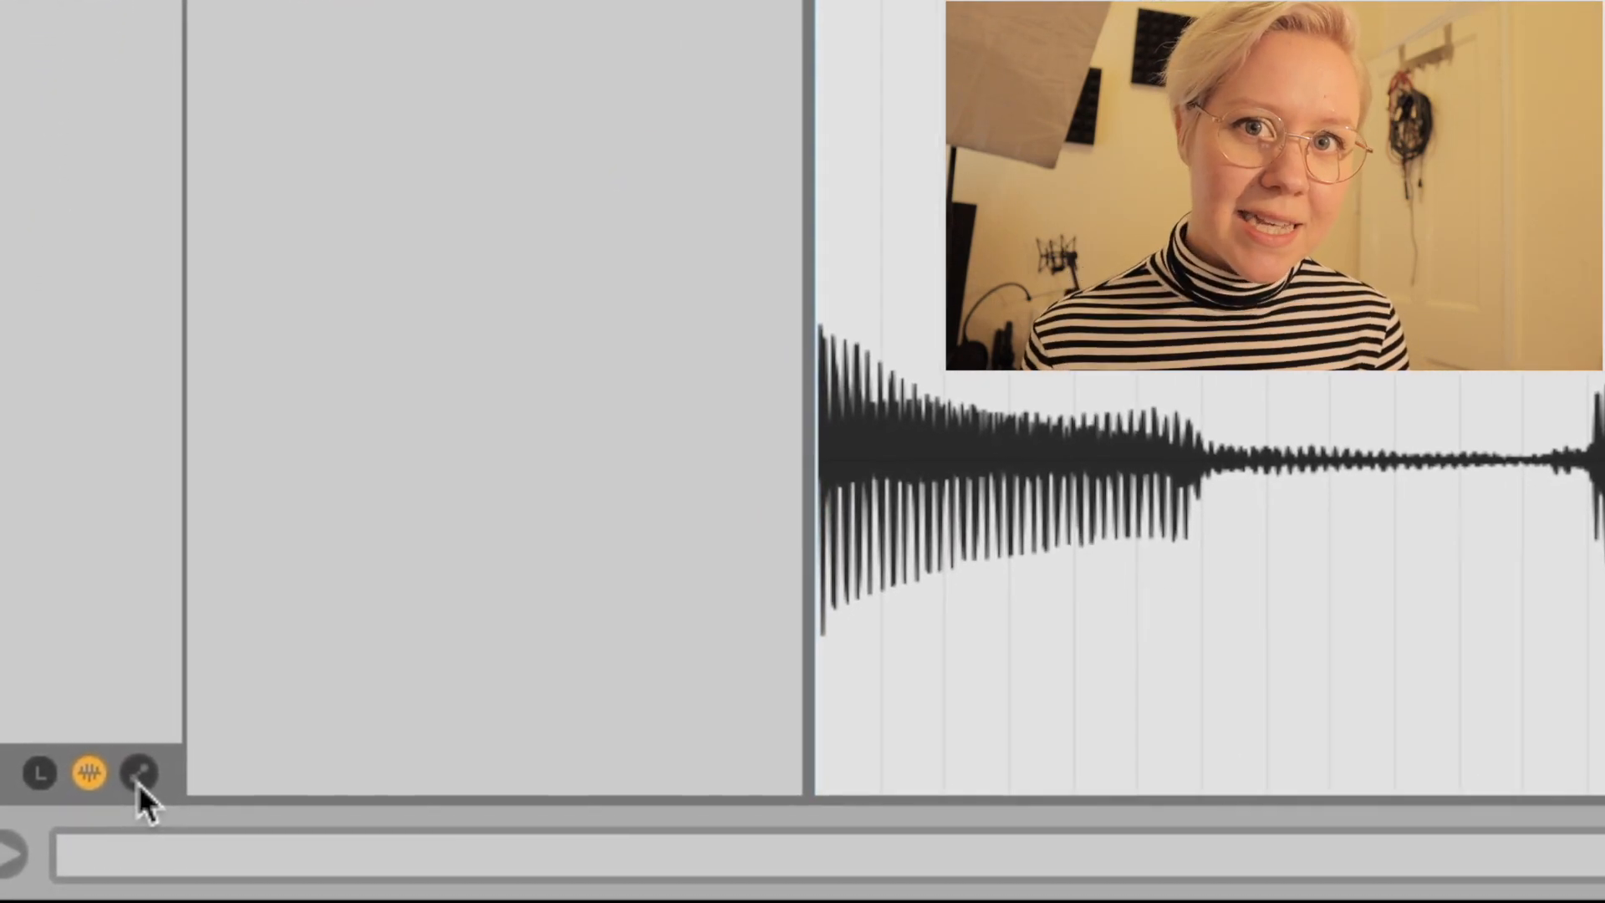
click(161, 751)
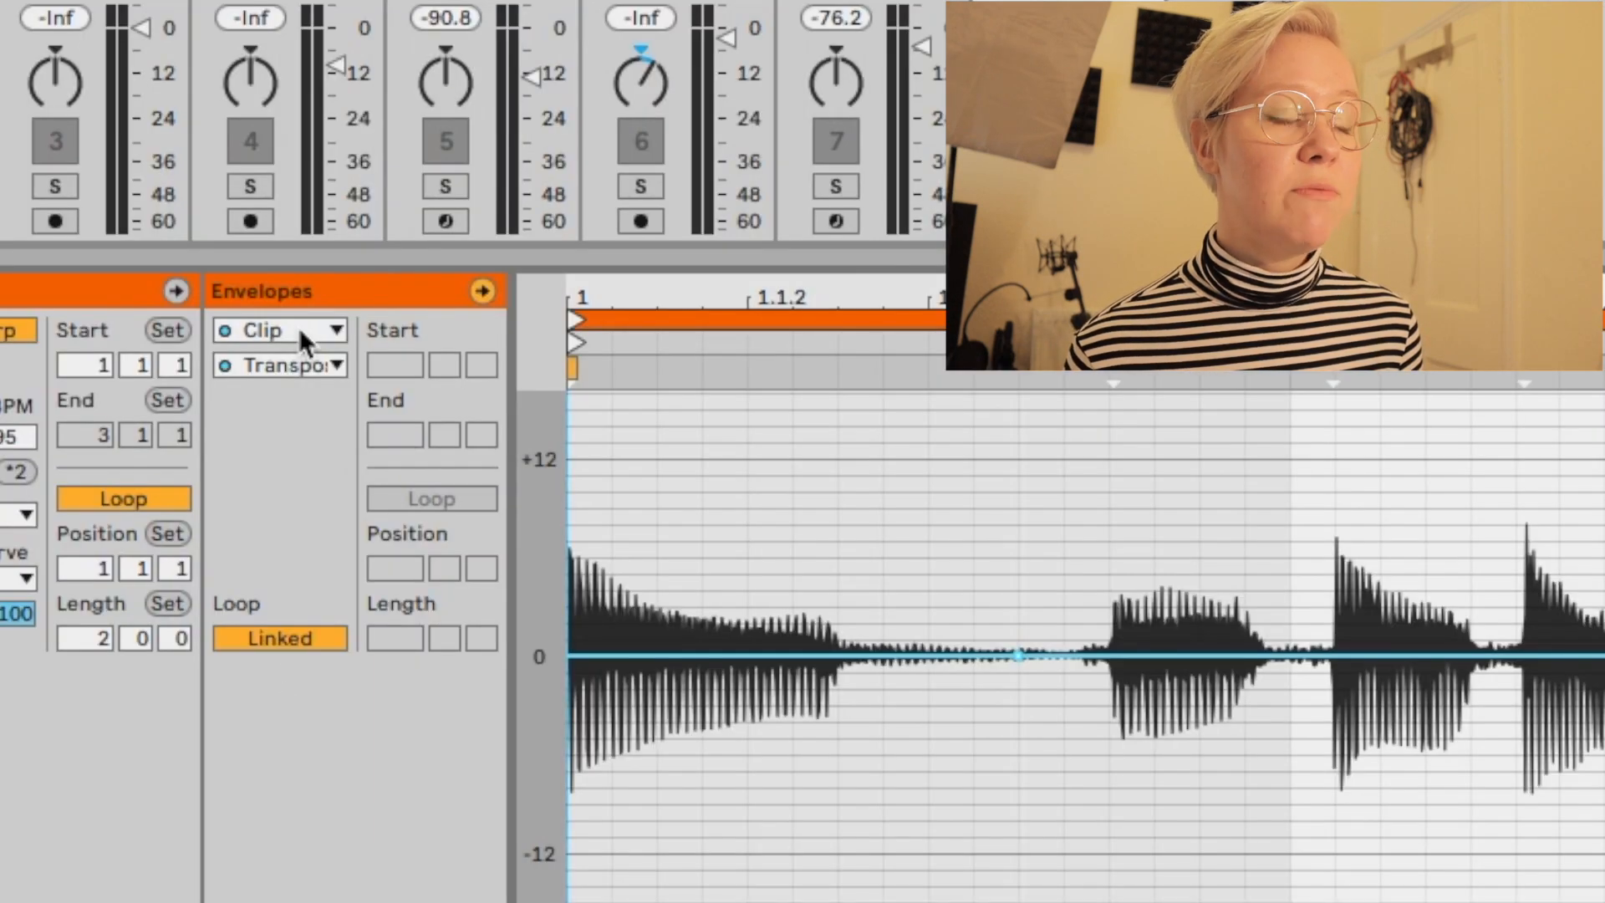
click(307, 409)
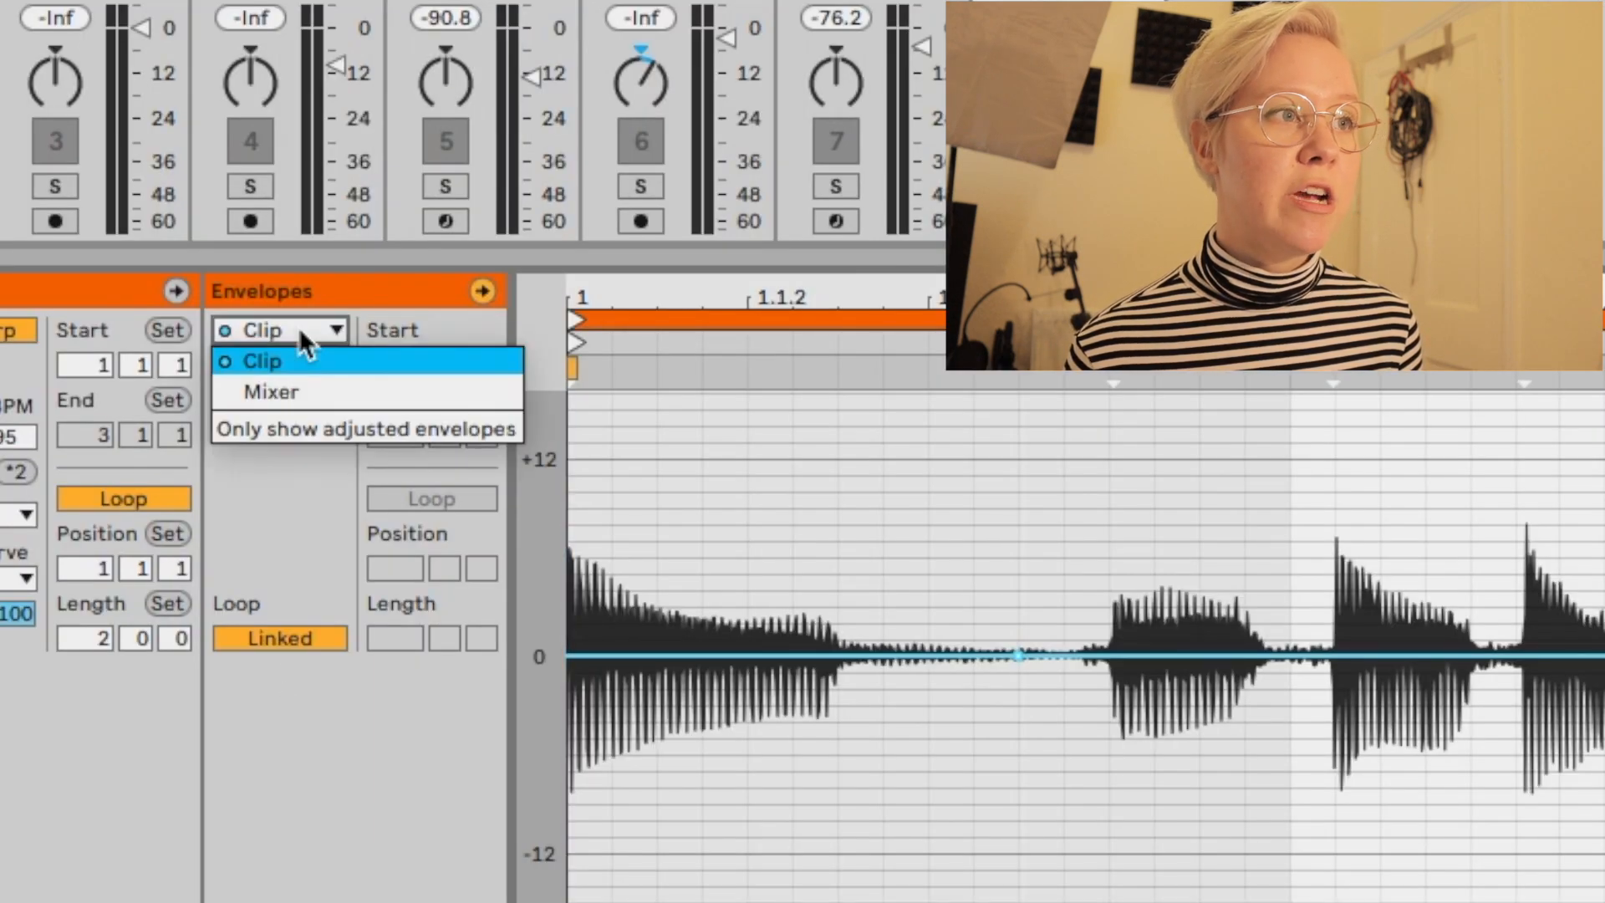
click(305, 391)
click(299, 370)
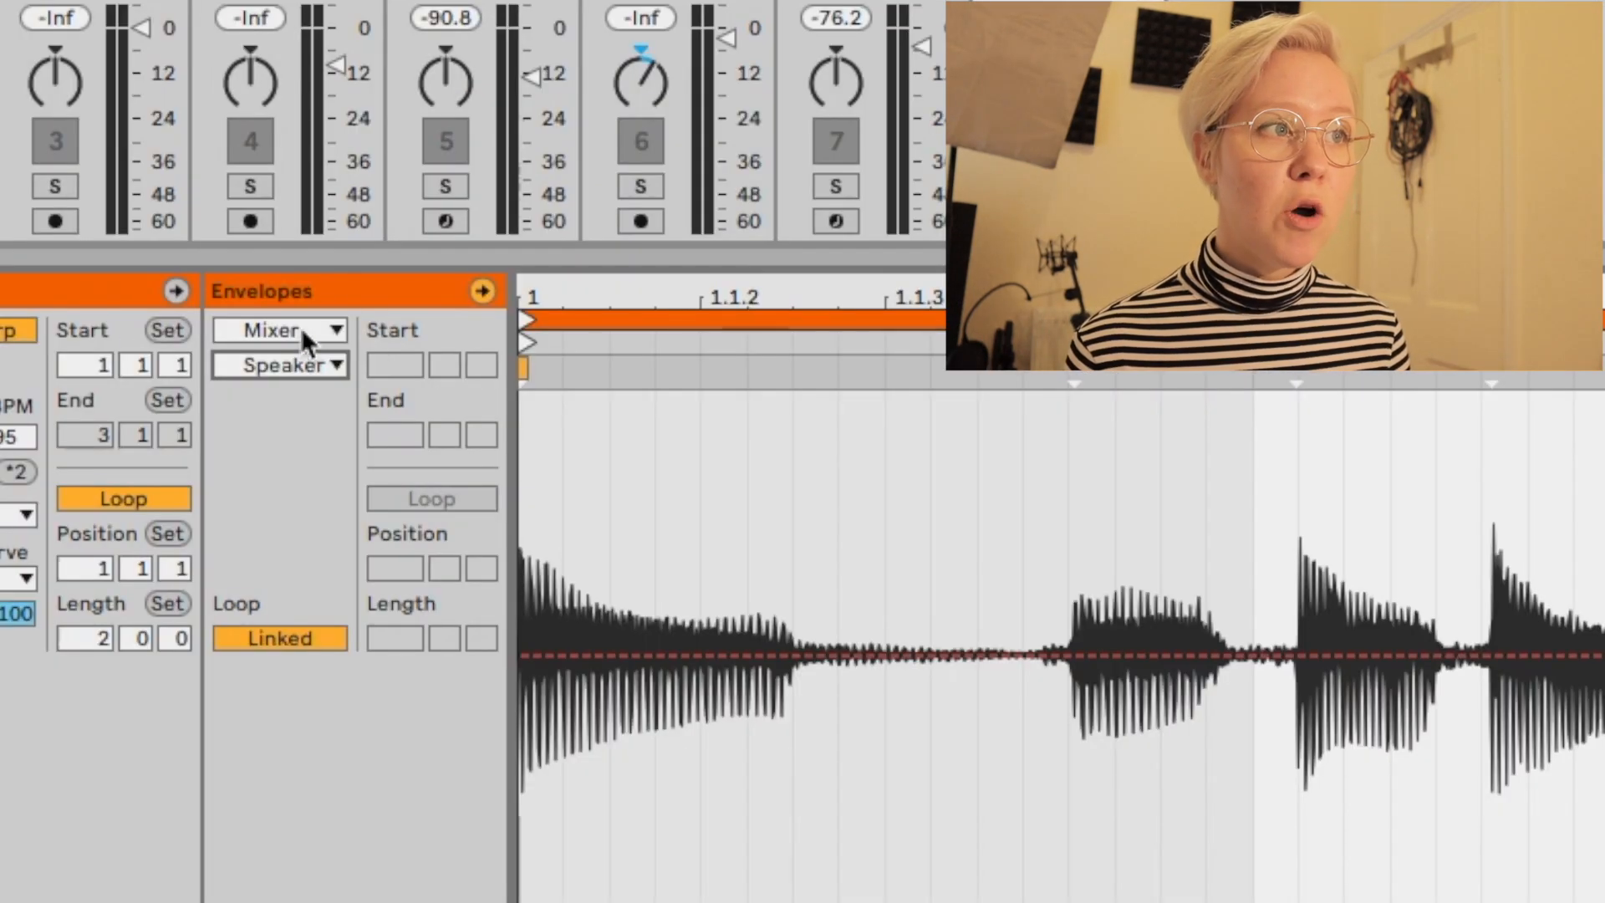
click(308, 408)
click(295, 367)
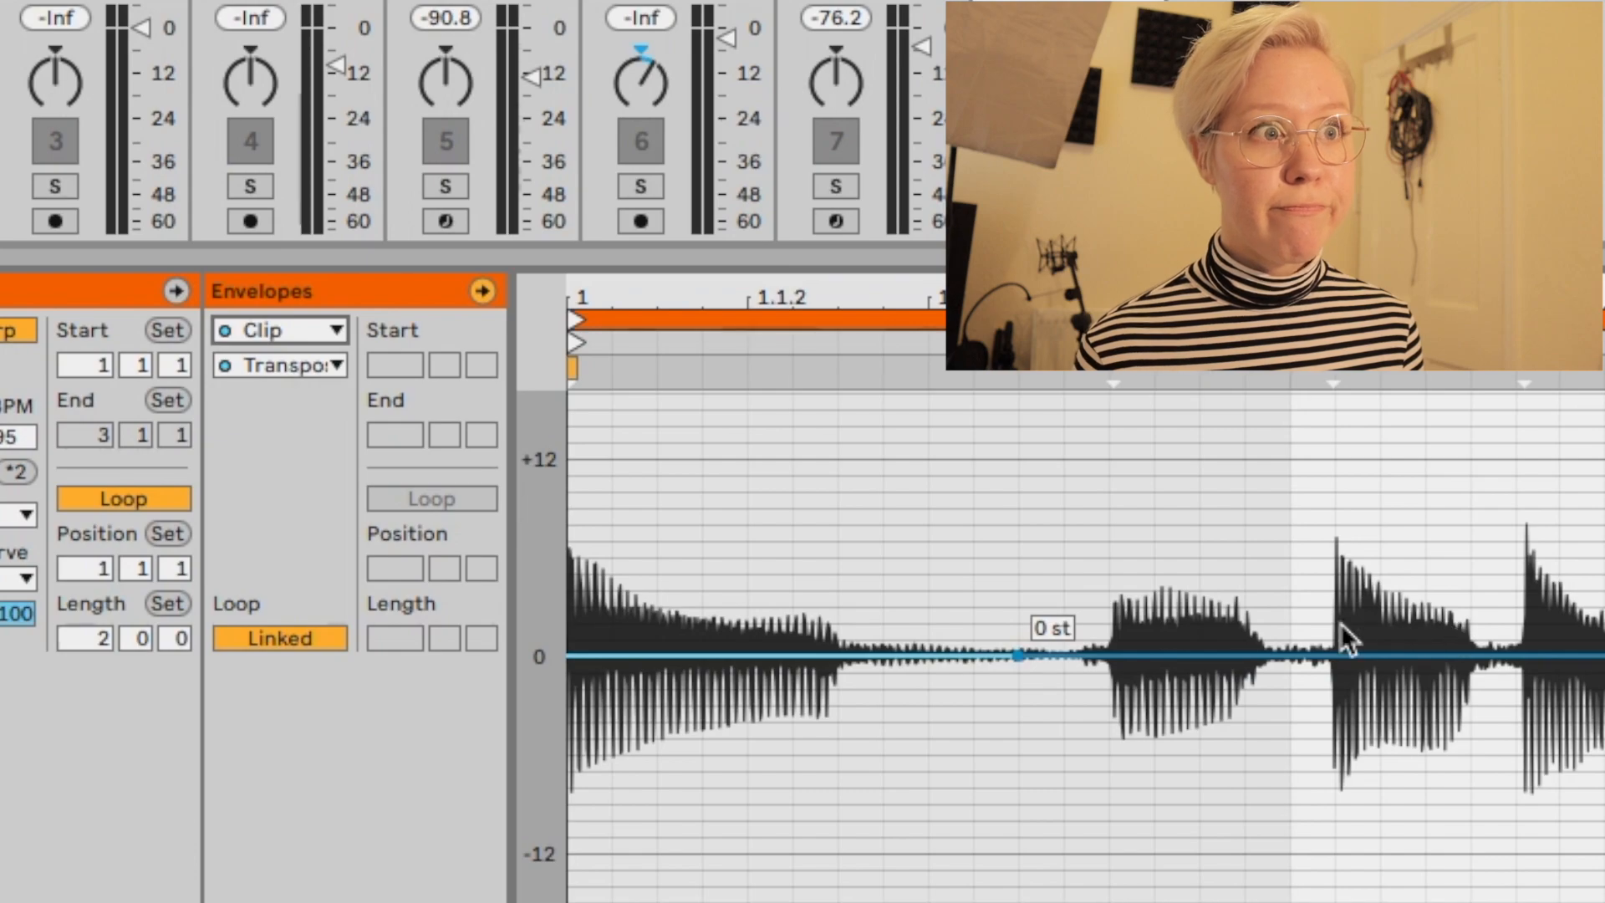
Step: Shape the clip's Transposition envelope with breakpoints at +6 st, about -17 st and +9 st, and play it back
drag(1236, 659, 1239, 558)
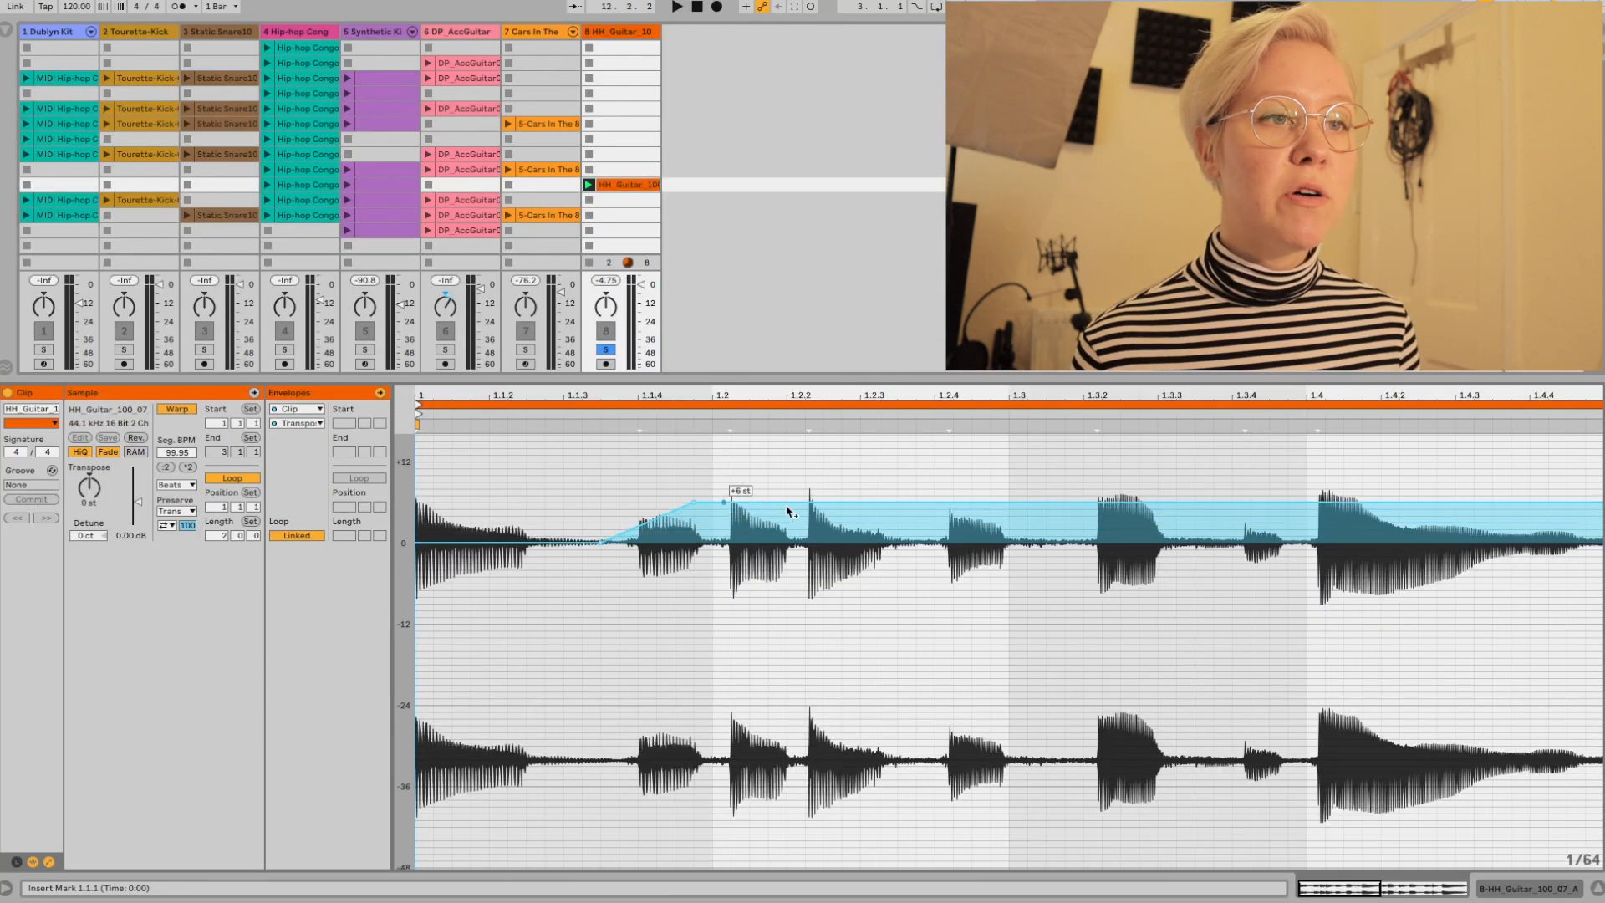
drag(835, 502, 841, 657)
drag(1033, 659, 1029, 483)
key(space)
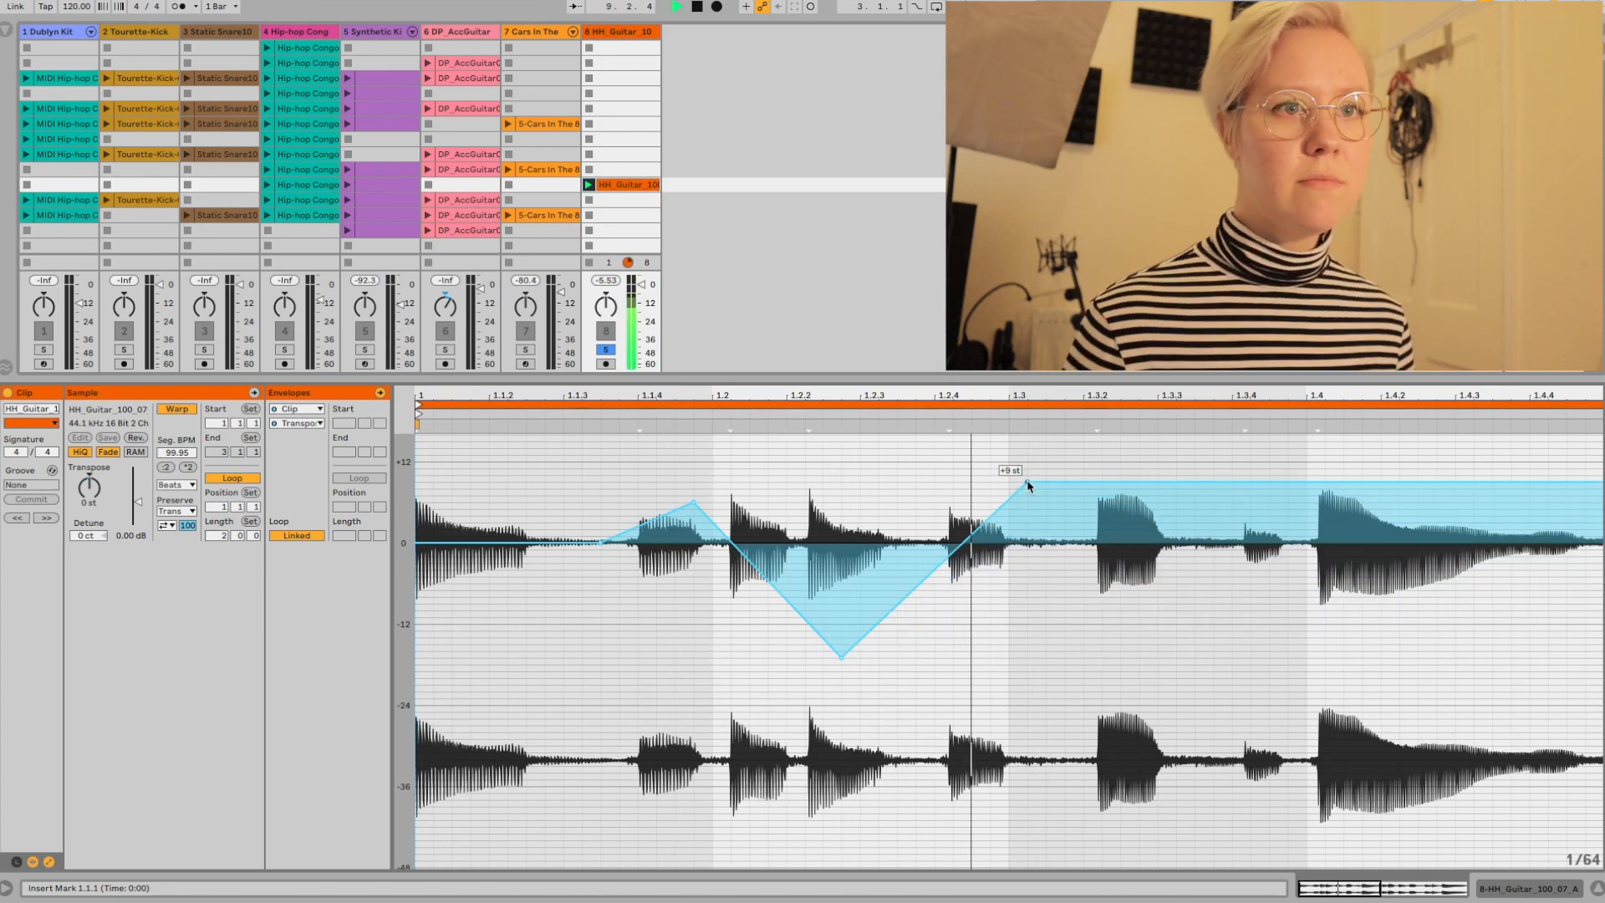
key(space)
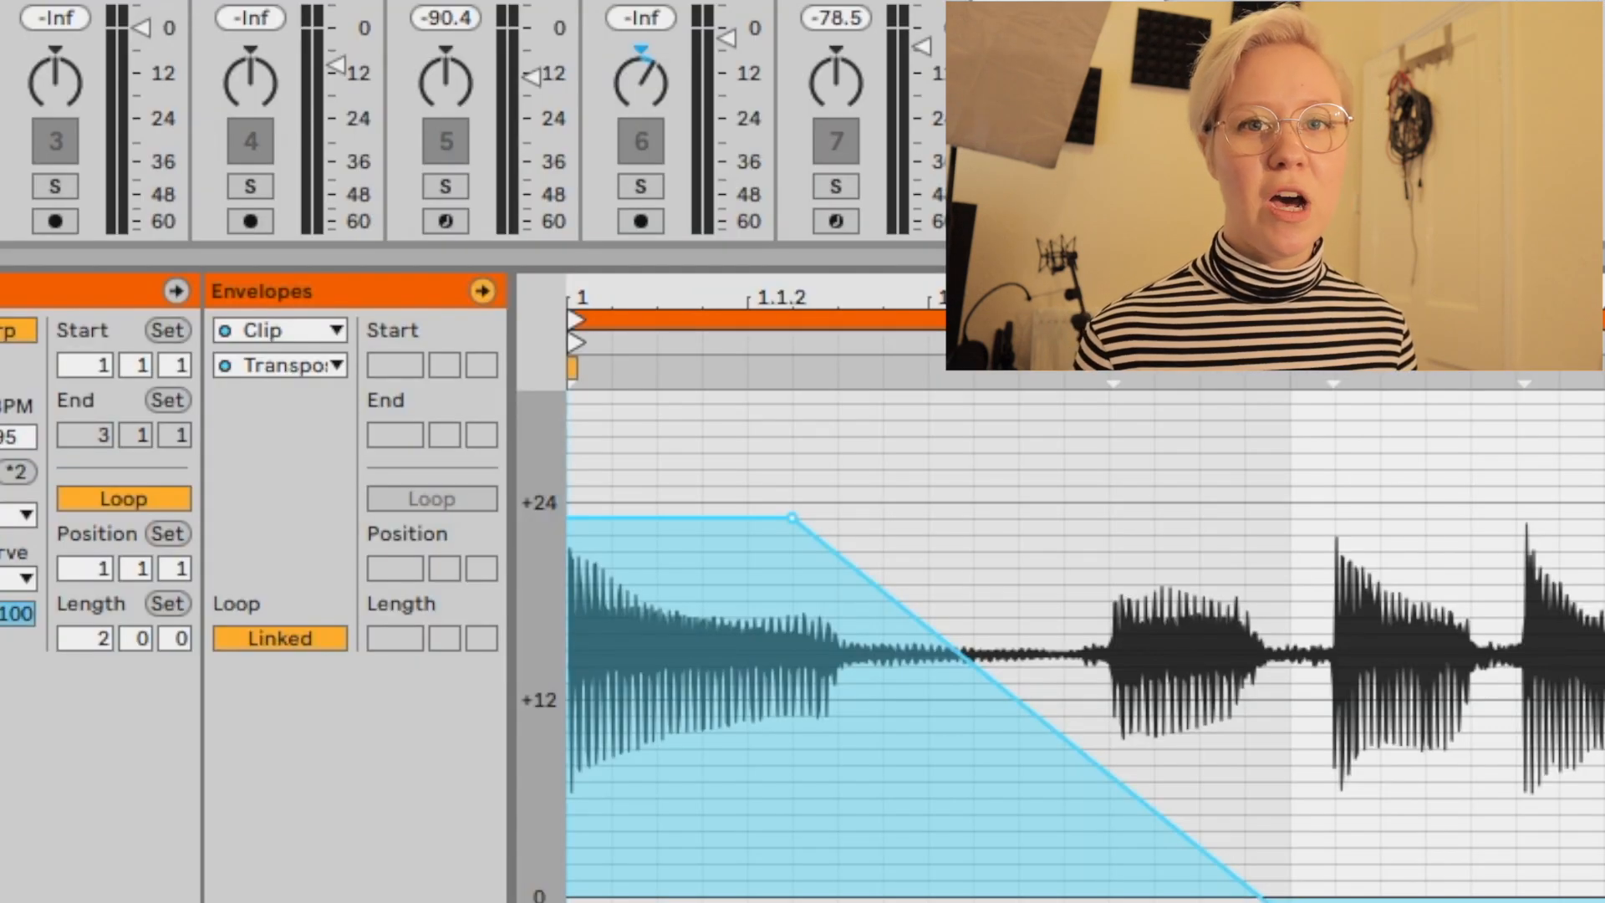
Step: Show the clip's Transposition envelope and undo its latest breakpoint edits
click(335, 366)
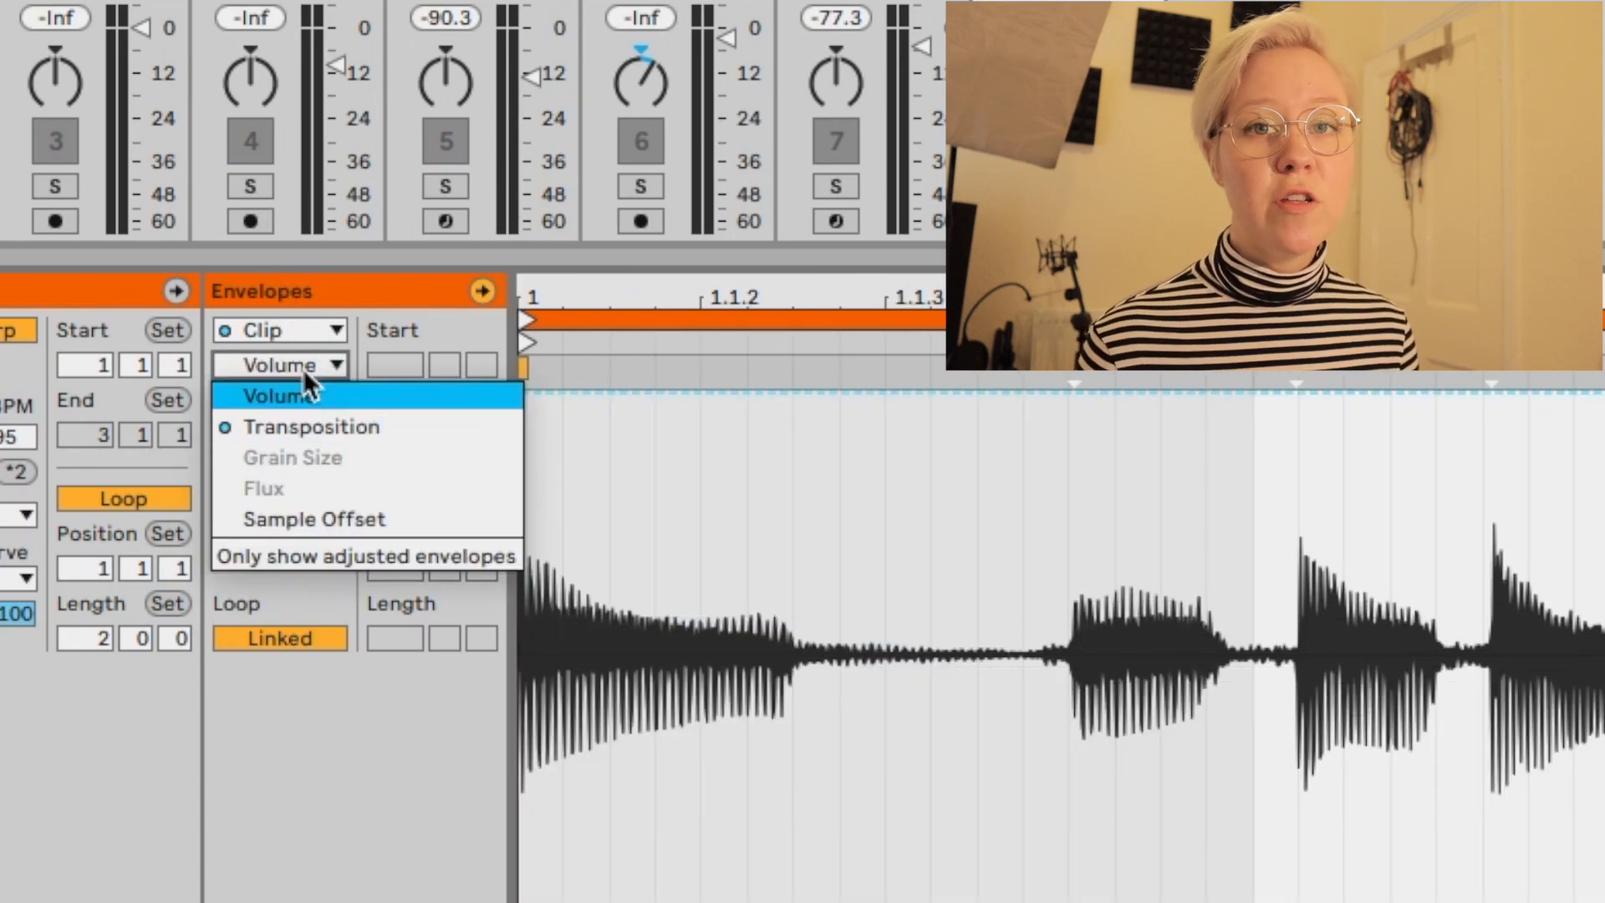
click(312, 426)
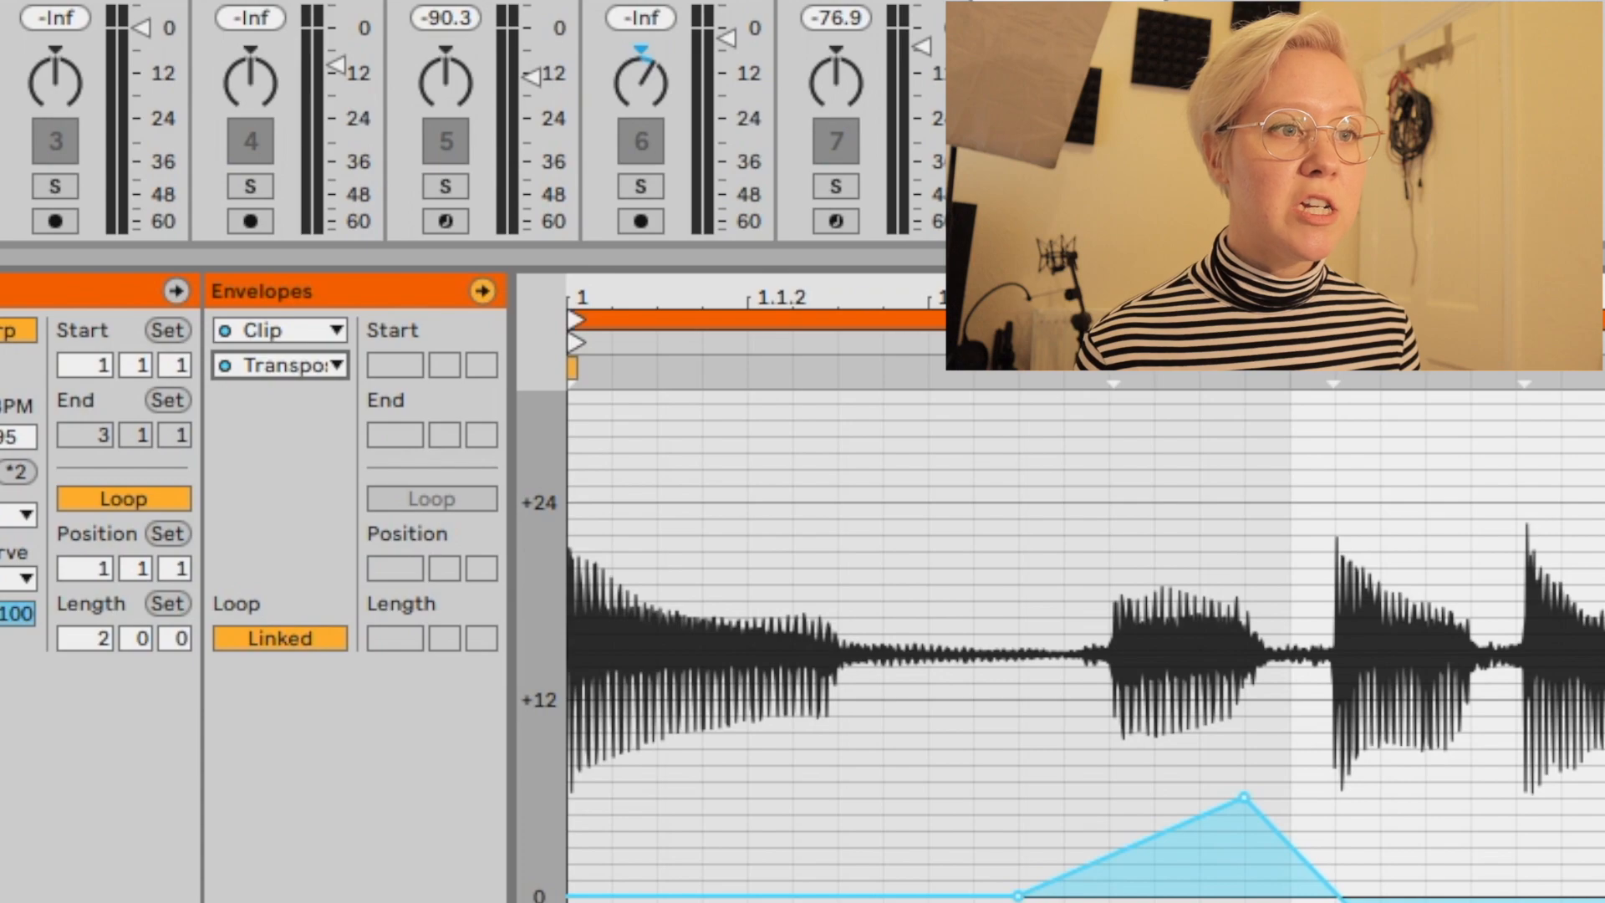
key(ctrl+z)
key(ctrl+z)
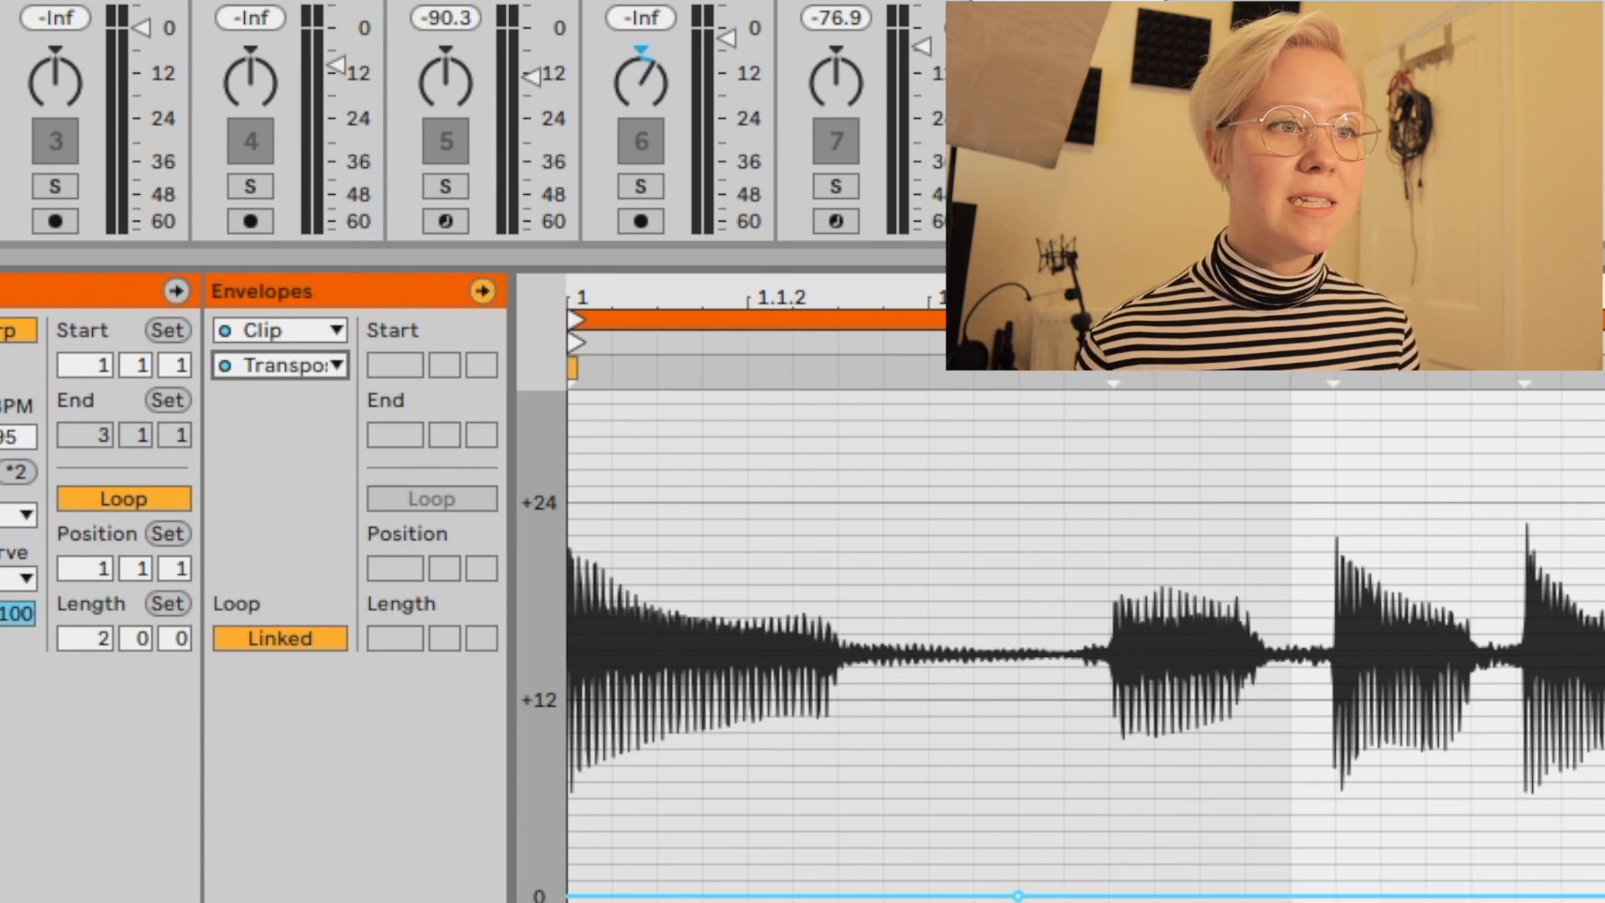
Step: Choose the Grain Size clip envelope and set the guitar clip's warp mode to Texture
click(264, 367)
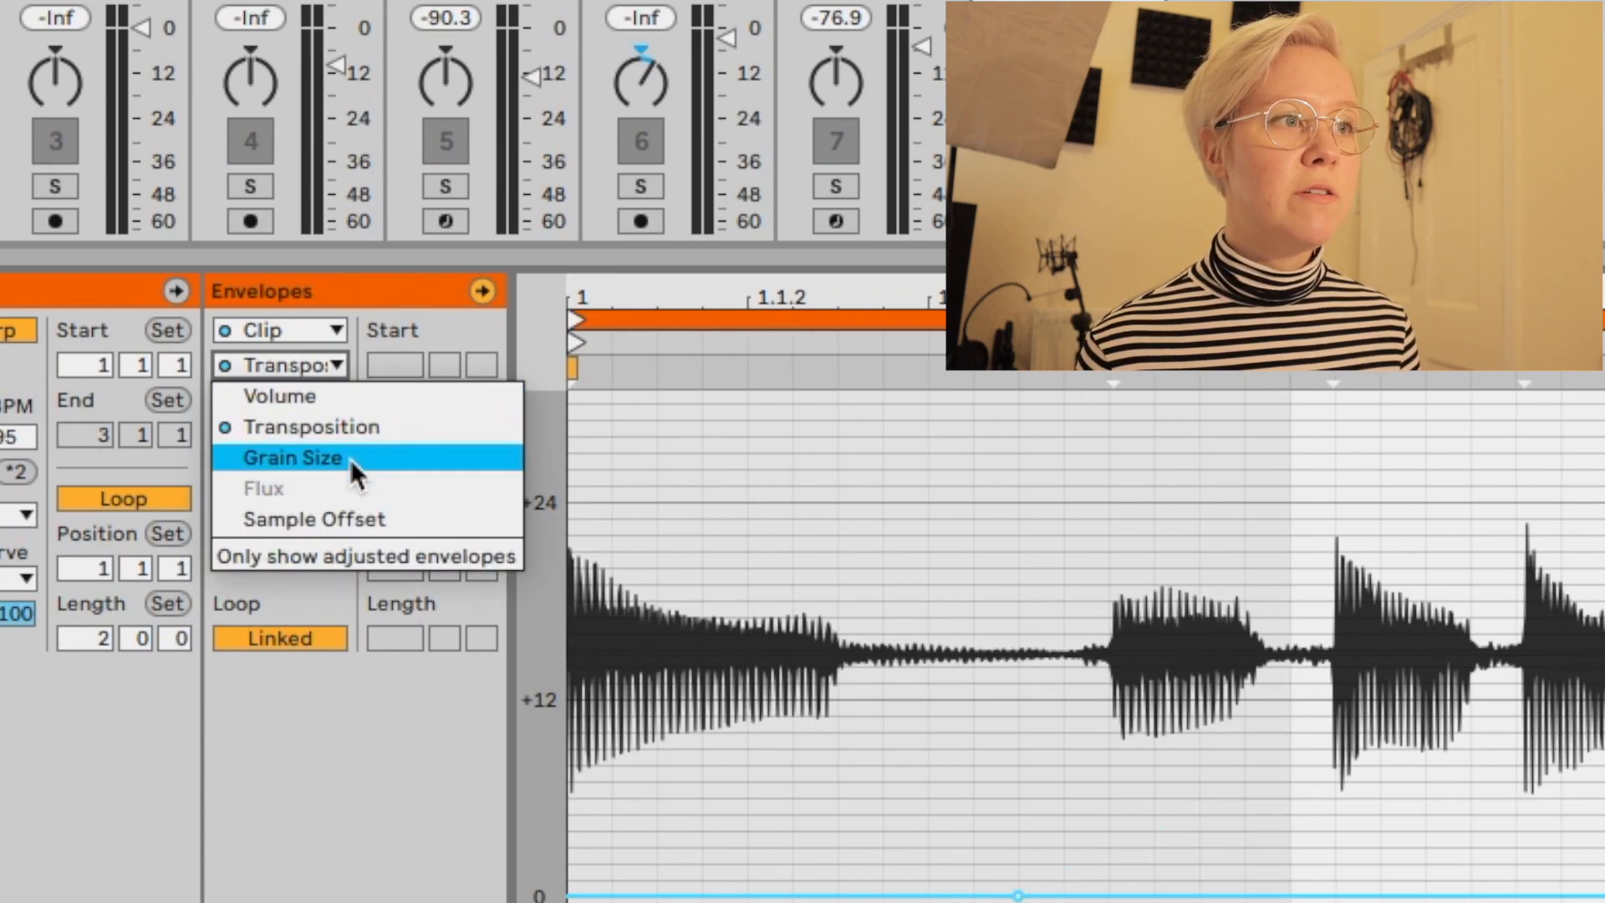
click(374, 490)
click(314, 366)
click(331, 456)
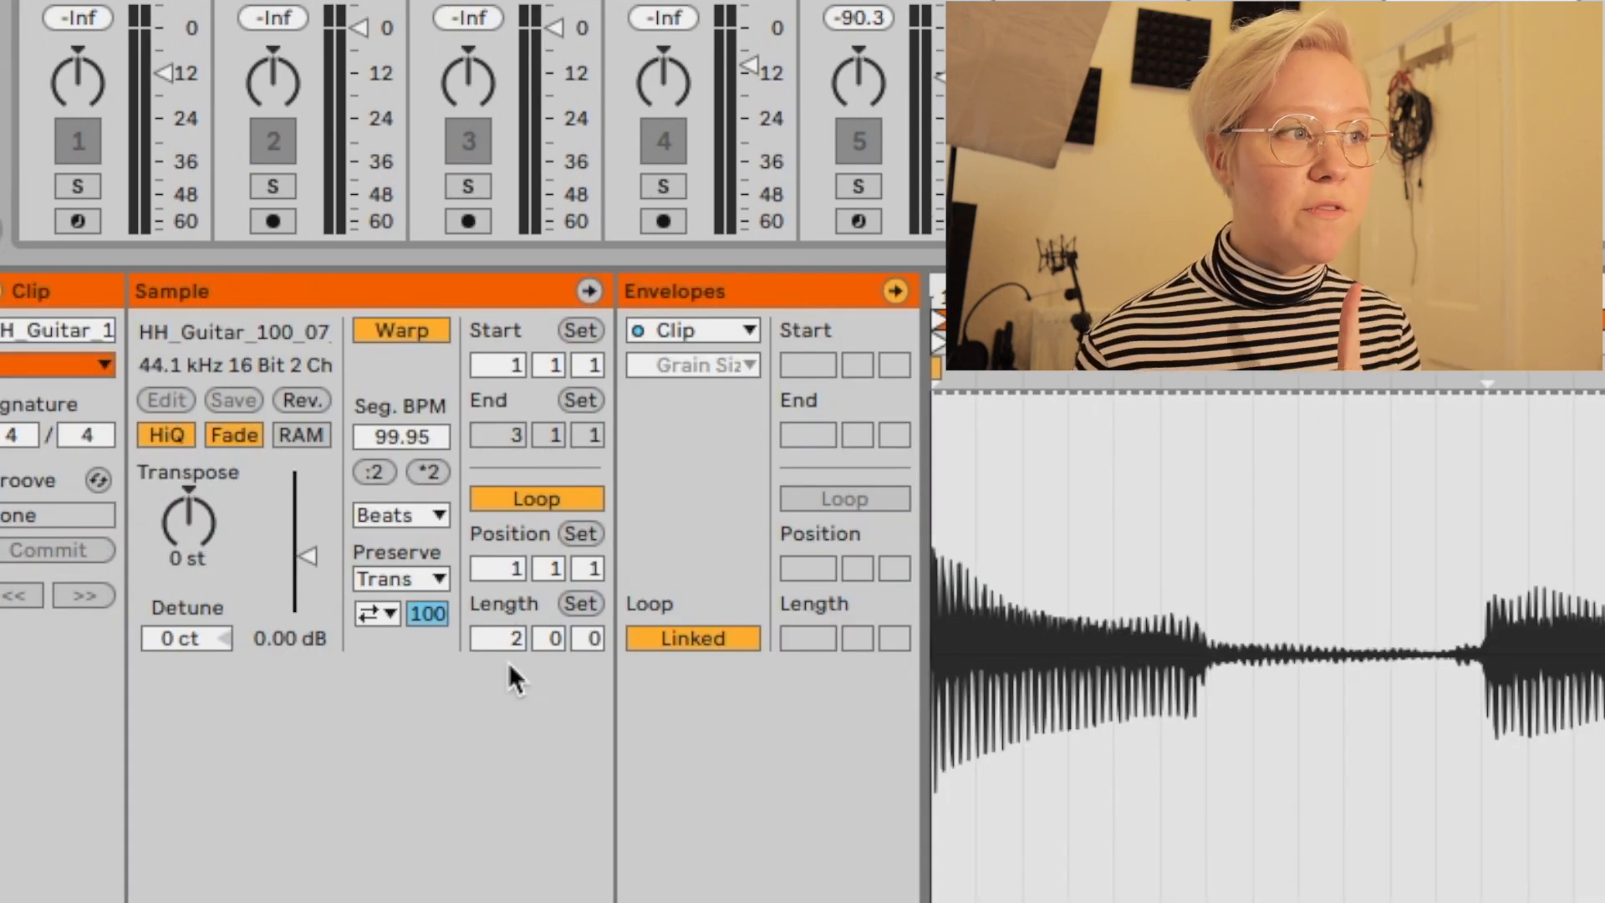
click(430, 518)
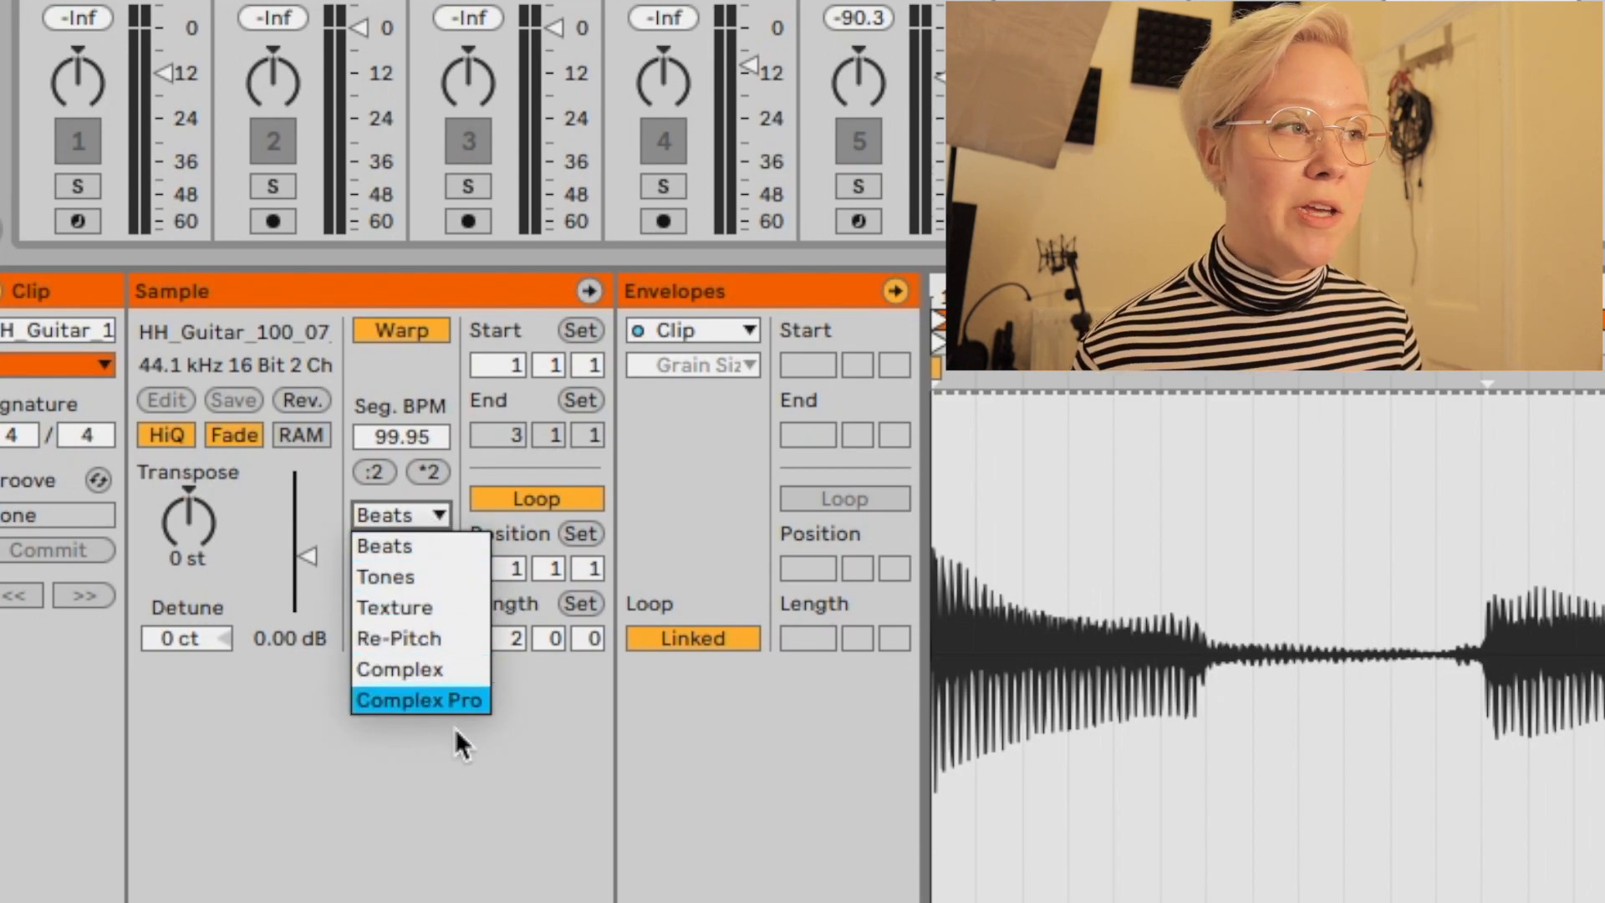
click(443, 604)
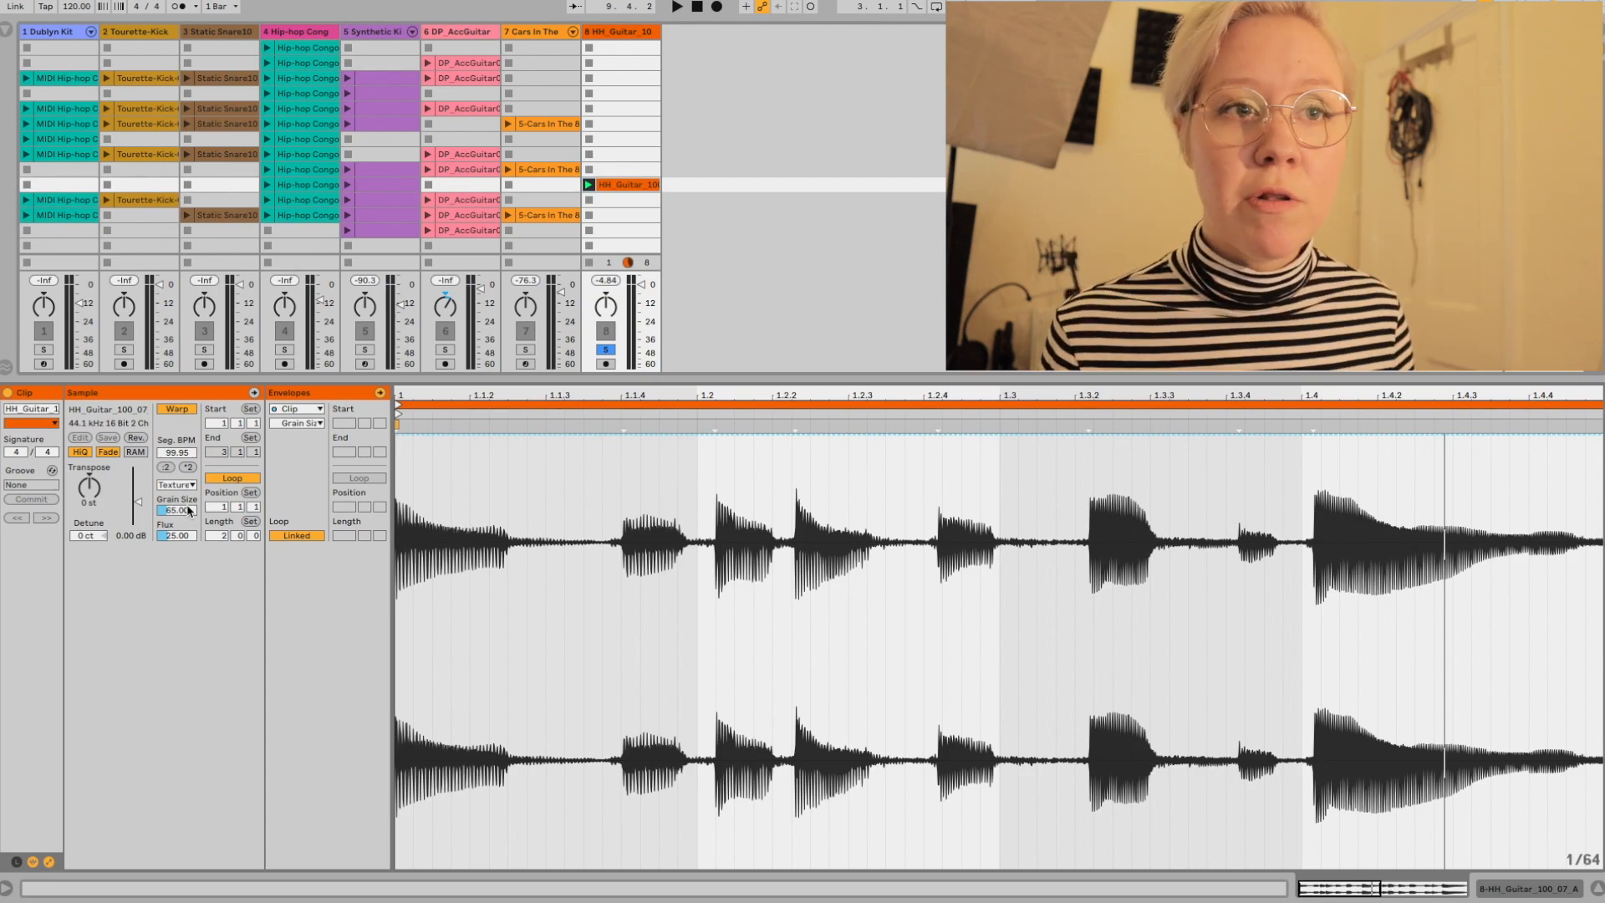
Step: Audition the clip with Grain Size at 193.67 and 4.04, and raise it to 209.98
drag(165, 514, 165, 481)
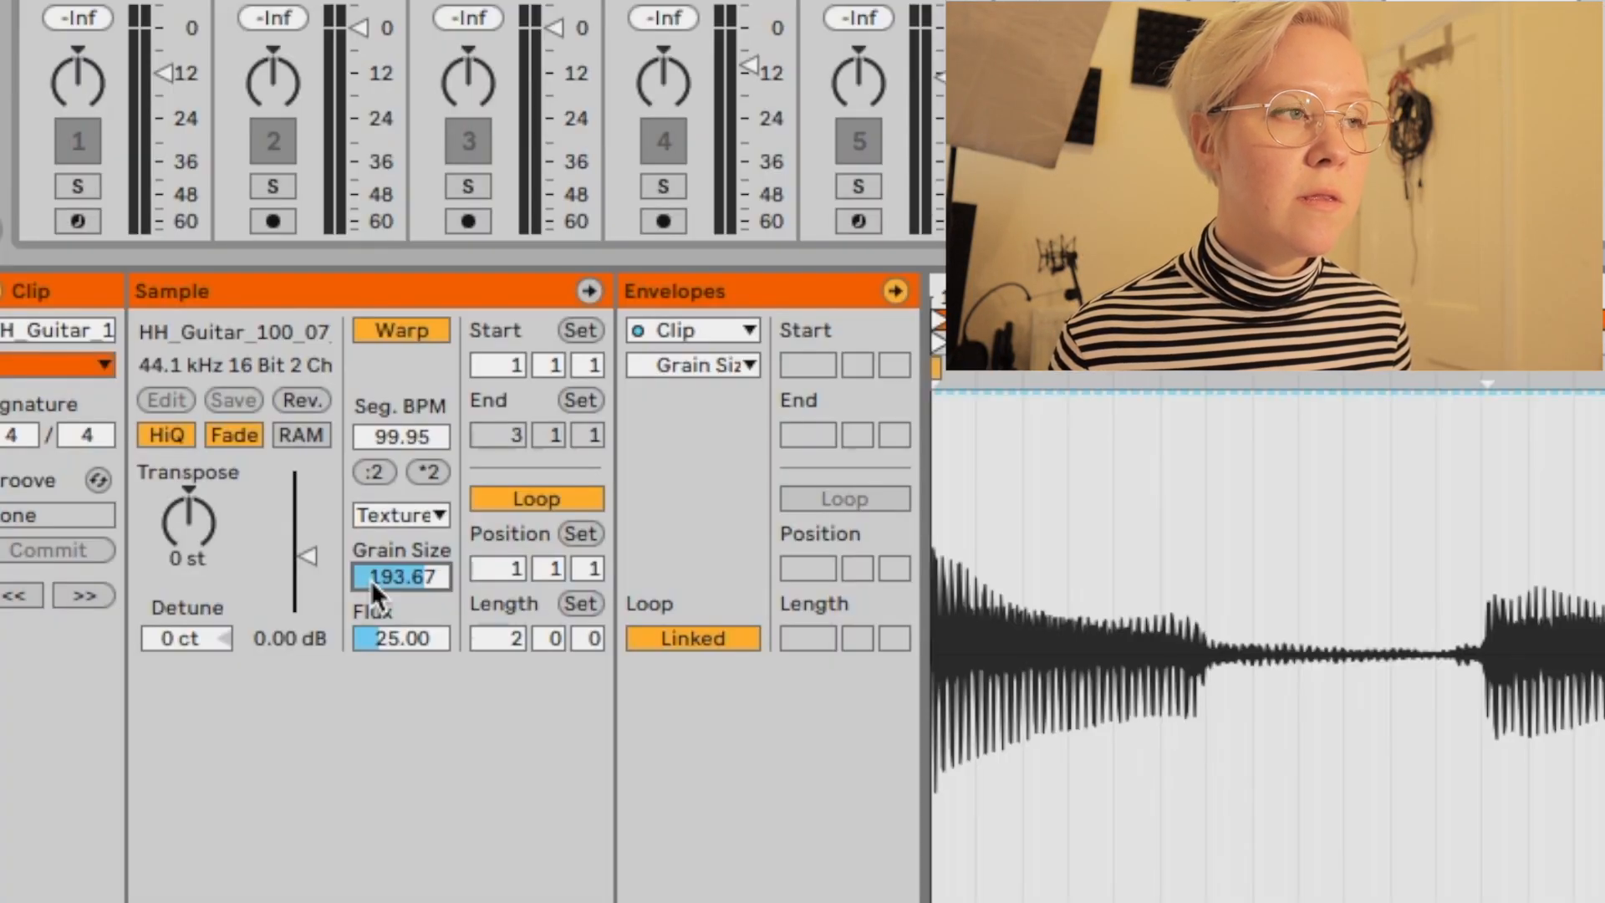
key(space)
drag(164, 513, 165, 593)
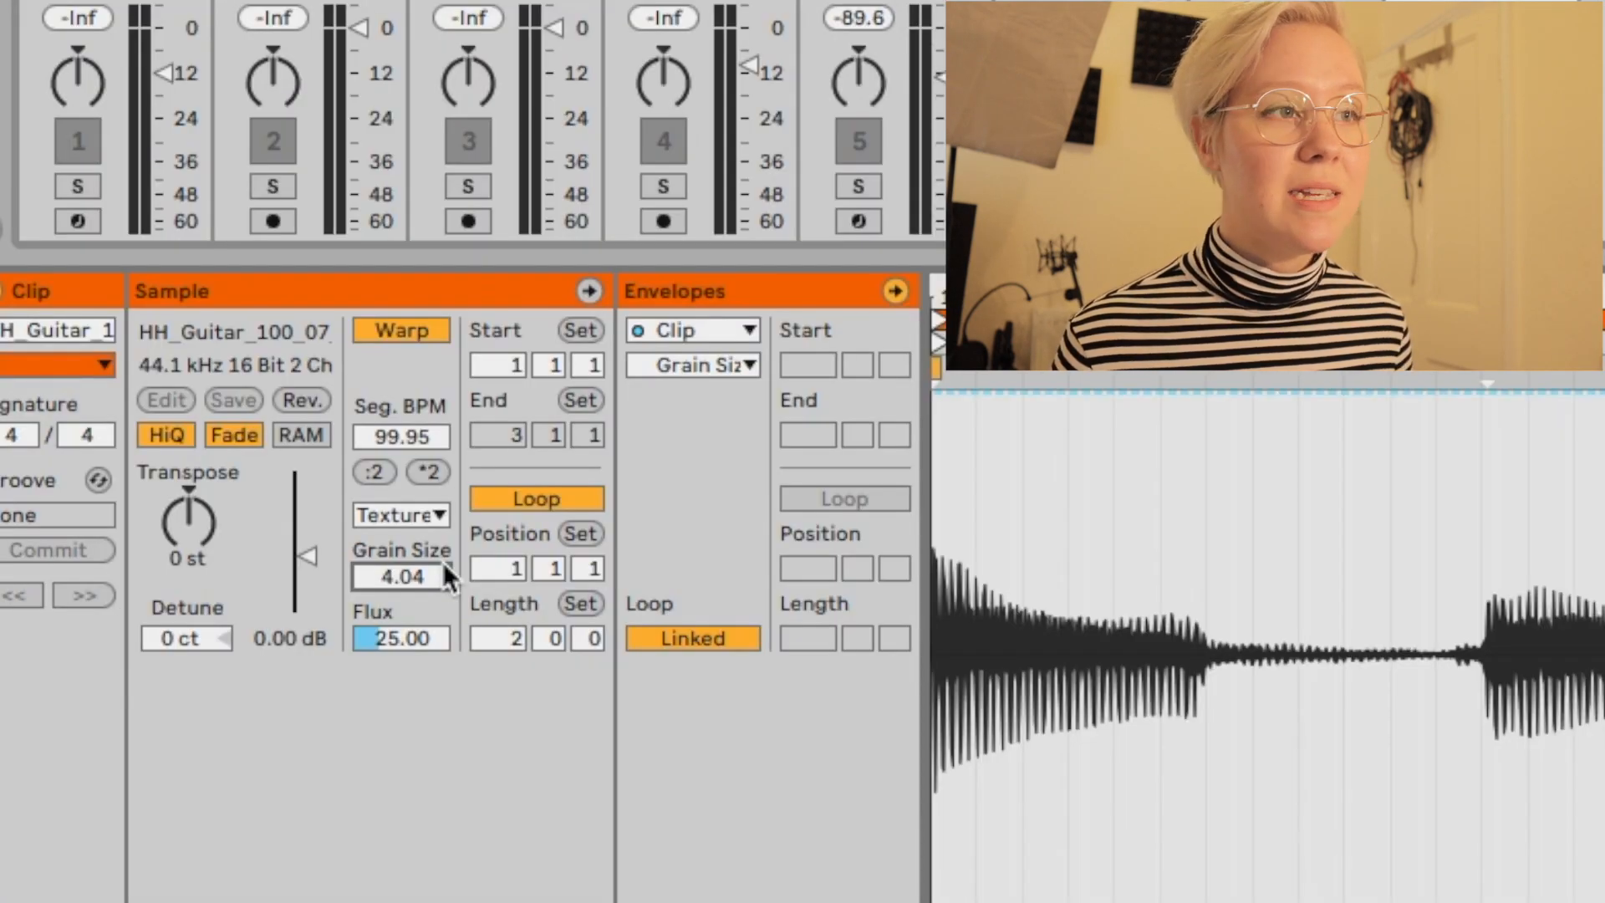
drag(401, 577, 401, 526)
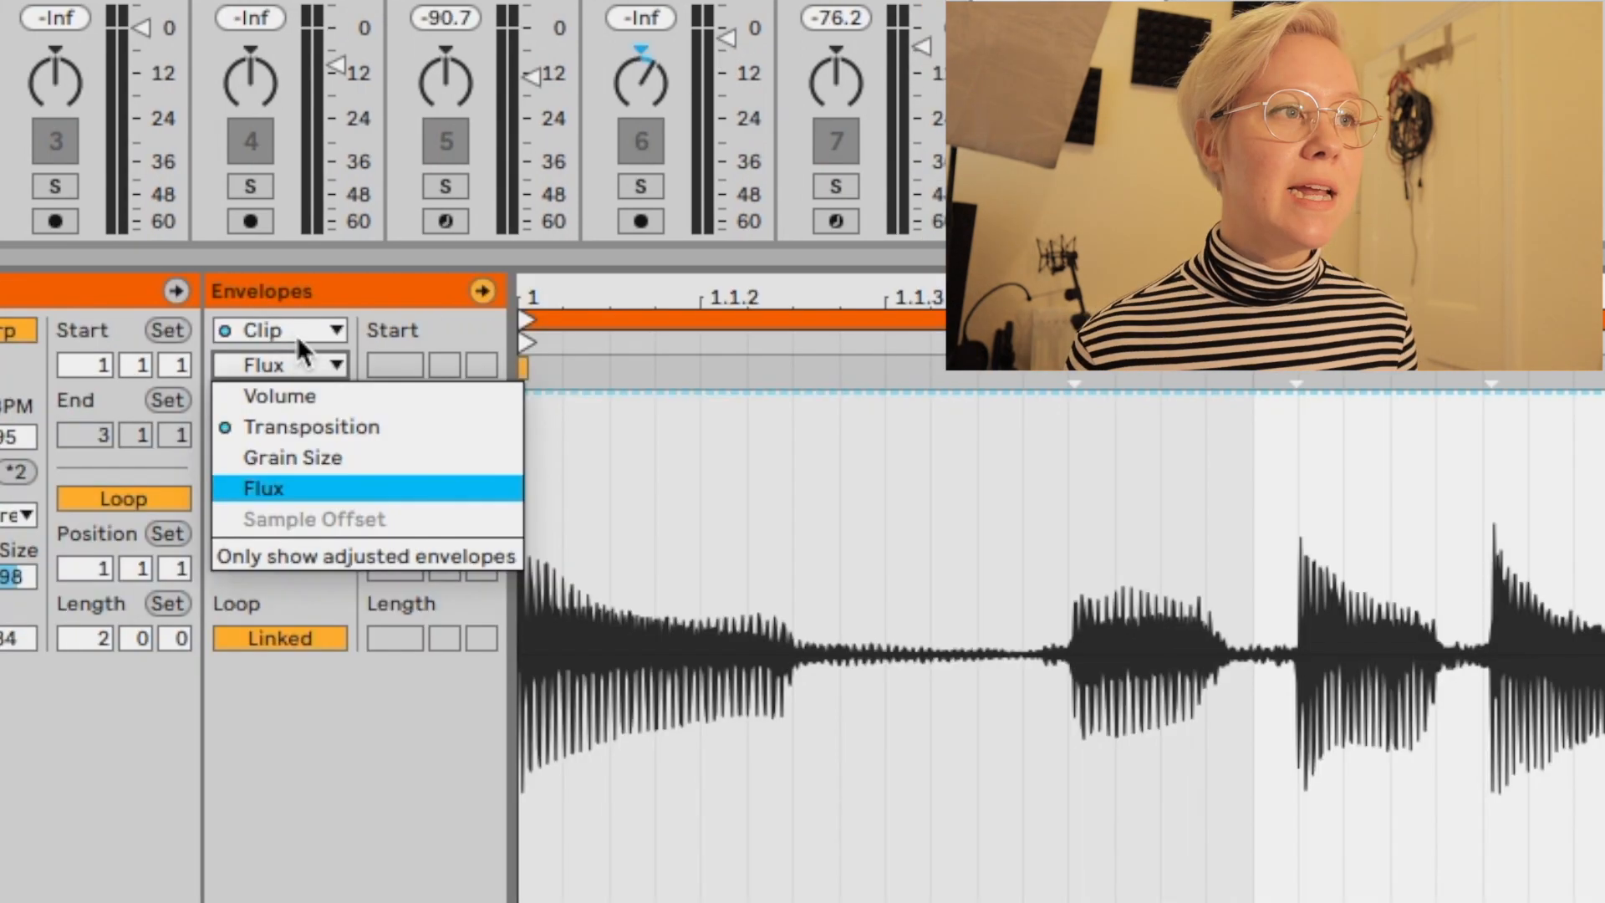
Step: Choose the Grain Size clip envelope, shape it with breakpoints starting from 100 % and 40.9 %, and play it back
click(297, 335)
click(316, 366)
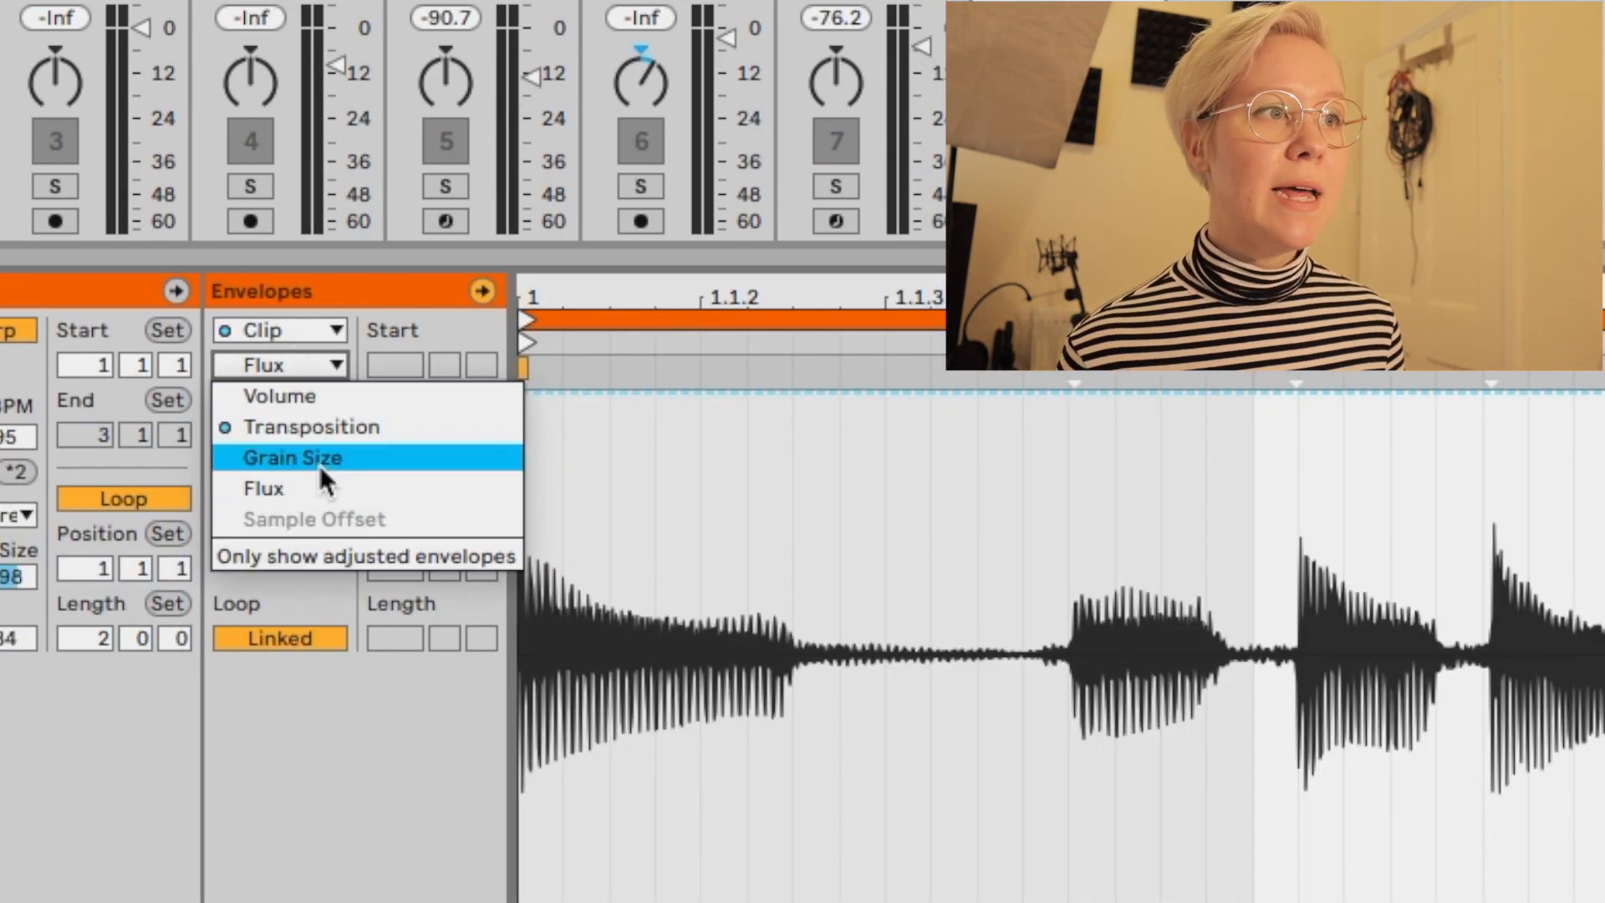
click(331, 459)
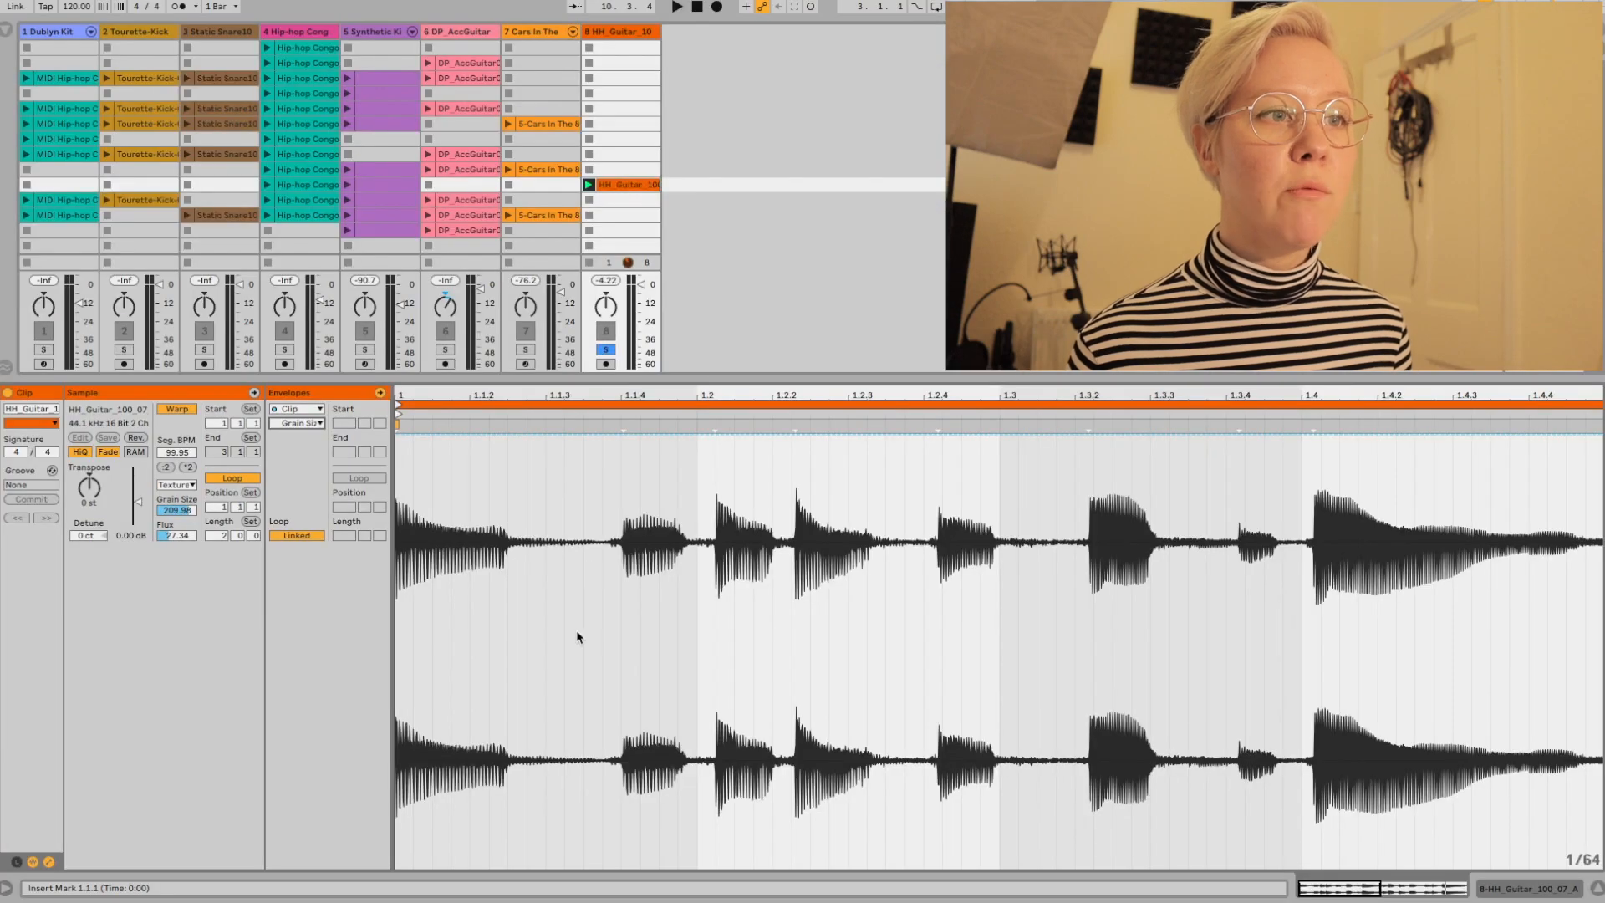
click(650, 431)
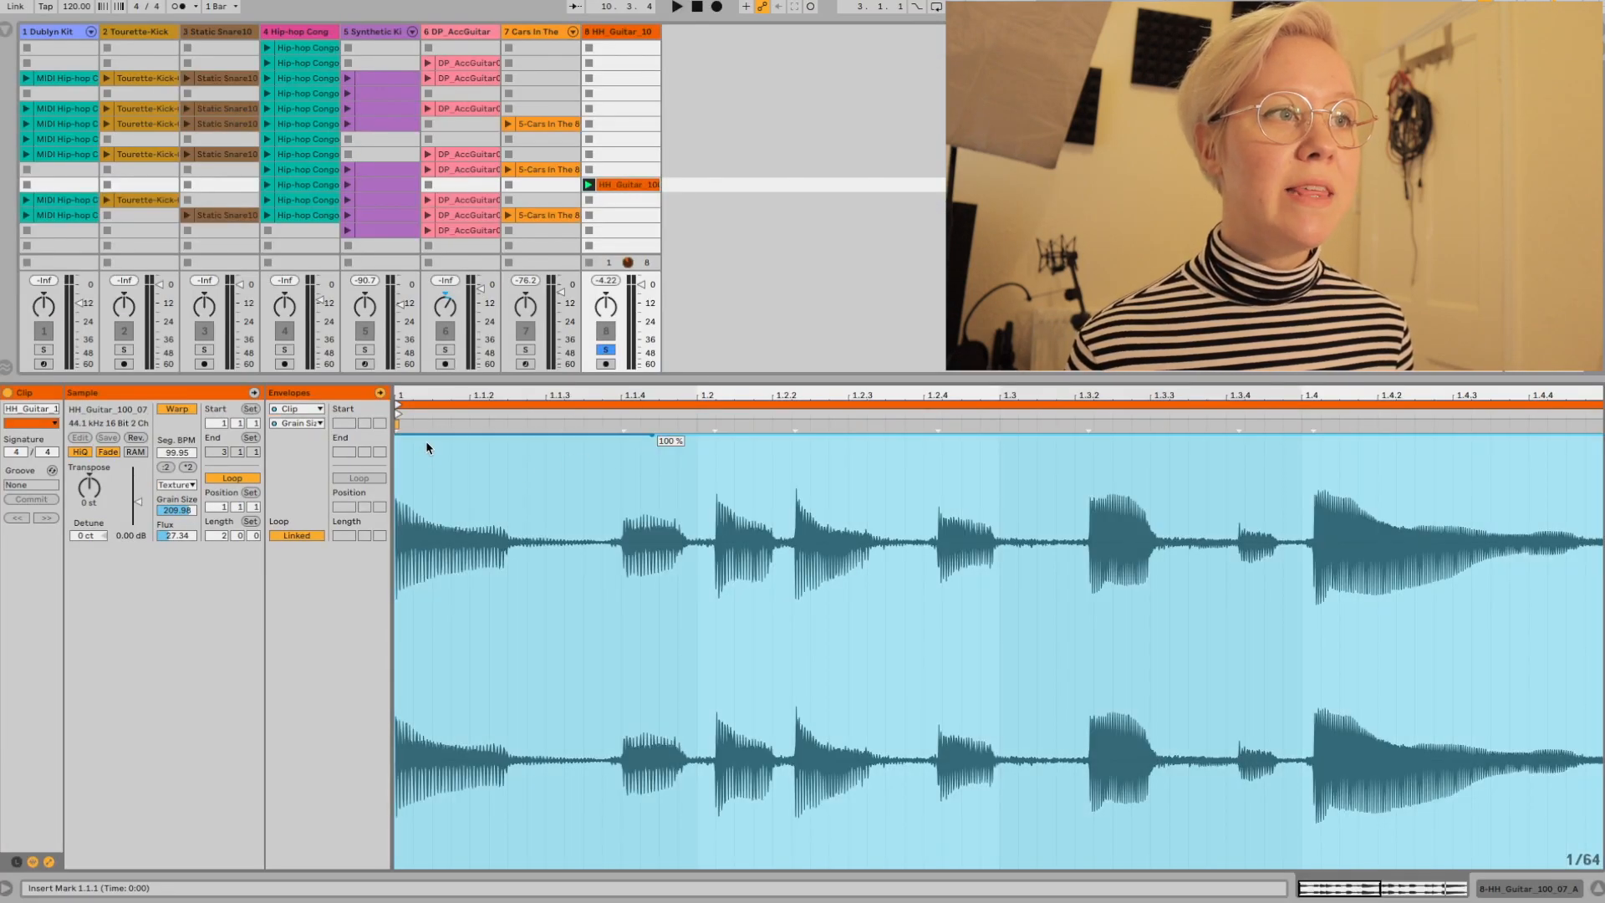
drag(427, 448, 426, 690)
key(space)
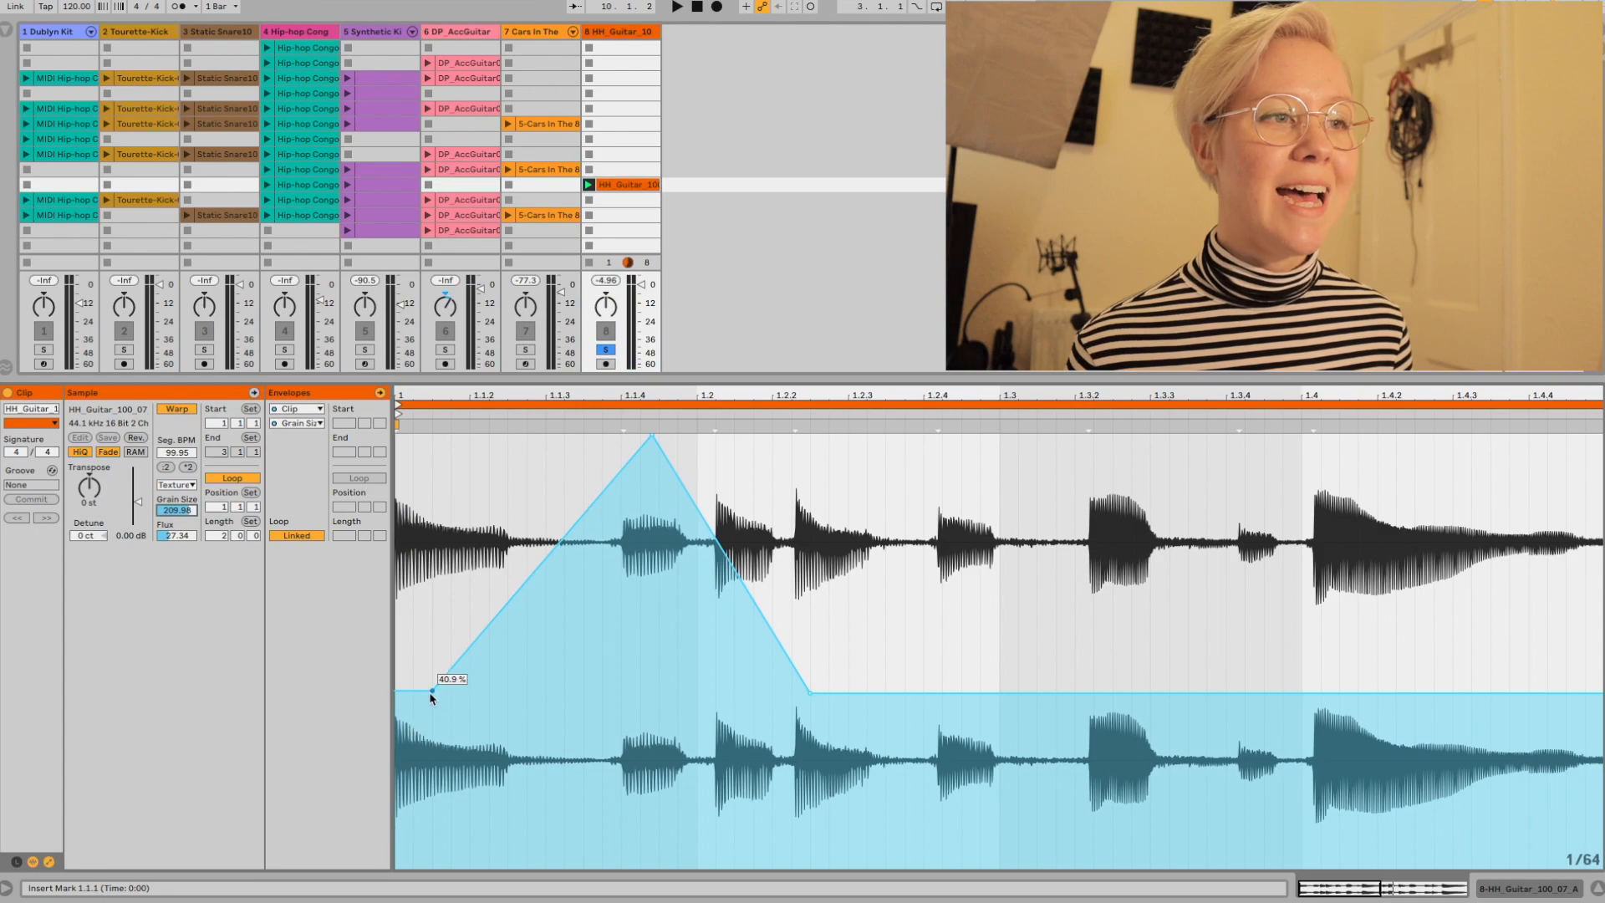
drag(429, 690, 432, 867)
key(space)
drag(1102, 692, 1102, 869)
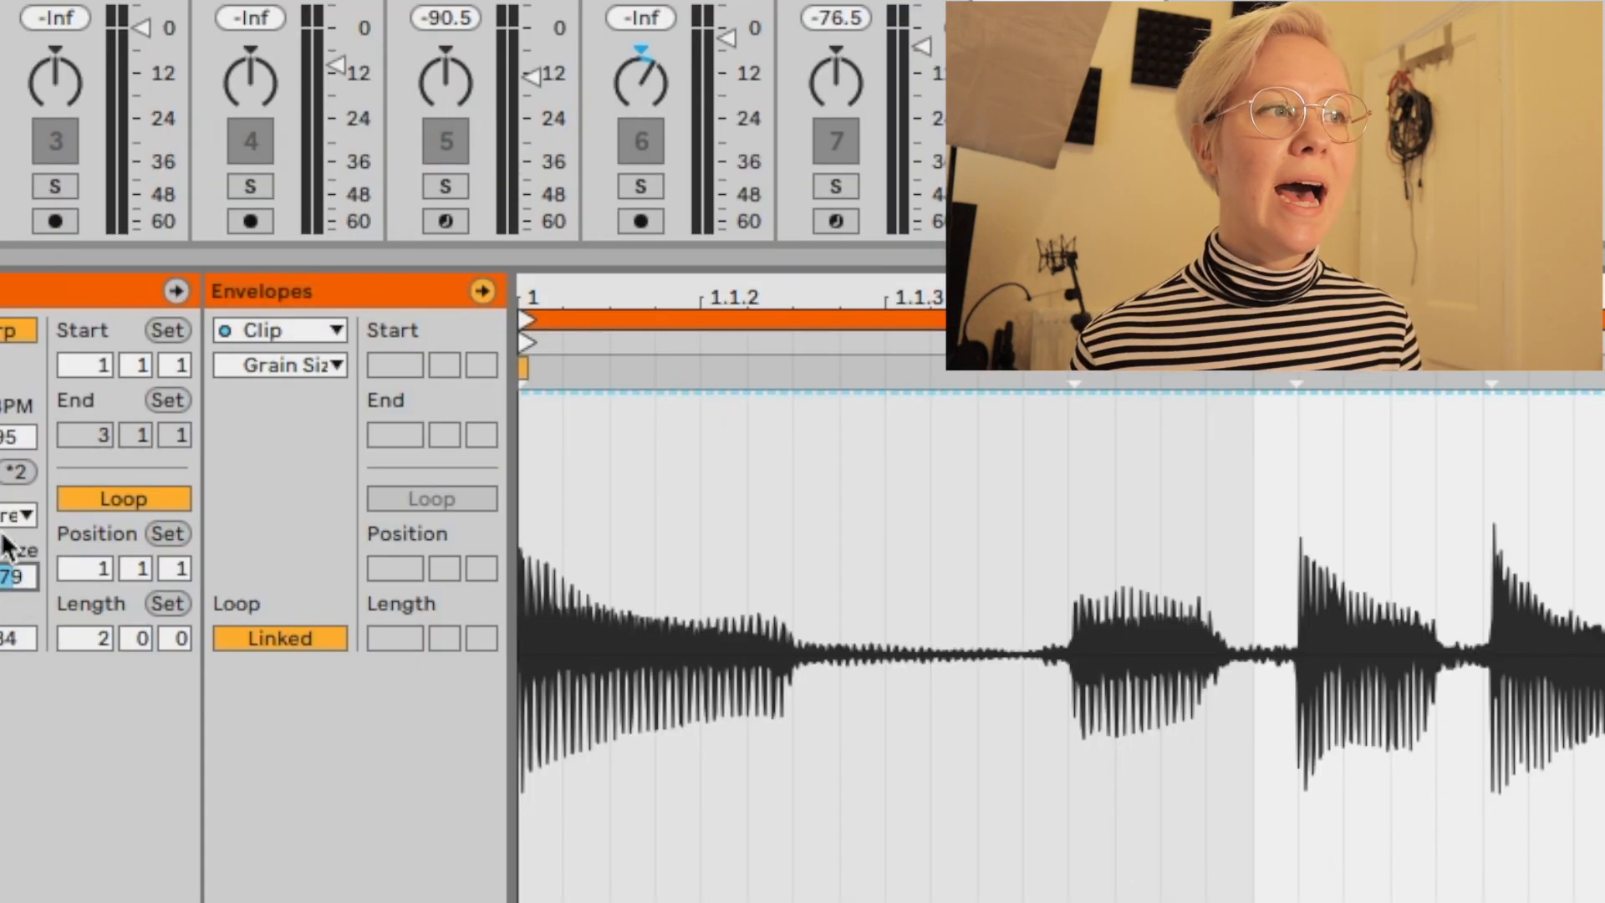
Step: Check the clip envelope choices and set the guitar clip's warp mode to Complex Pro
click(266, 368)
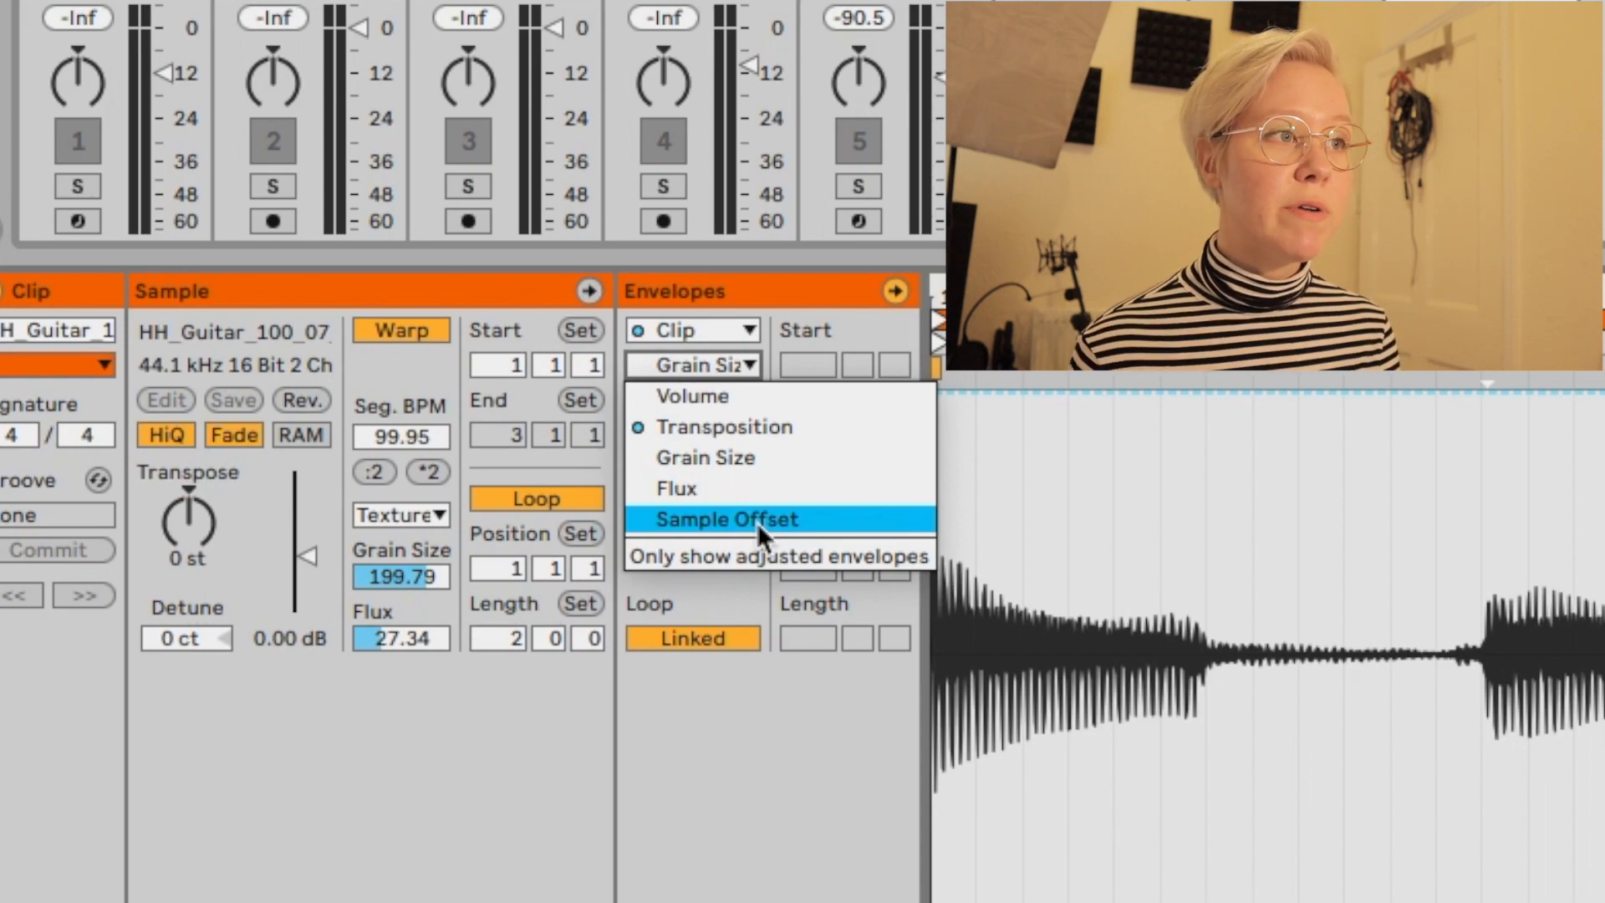
click(65, 631)
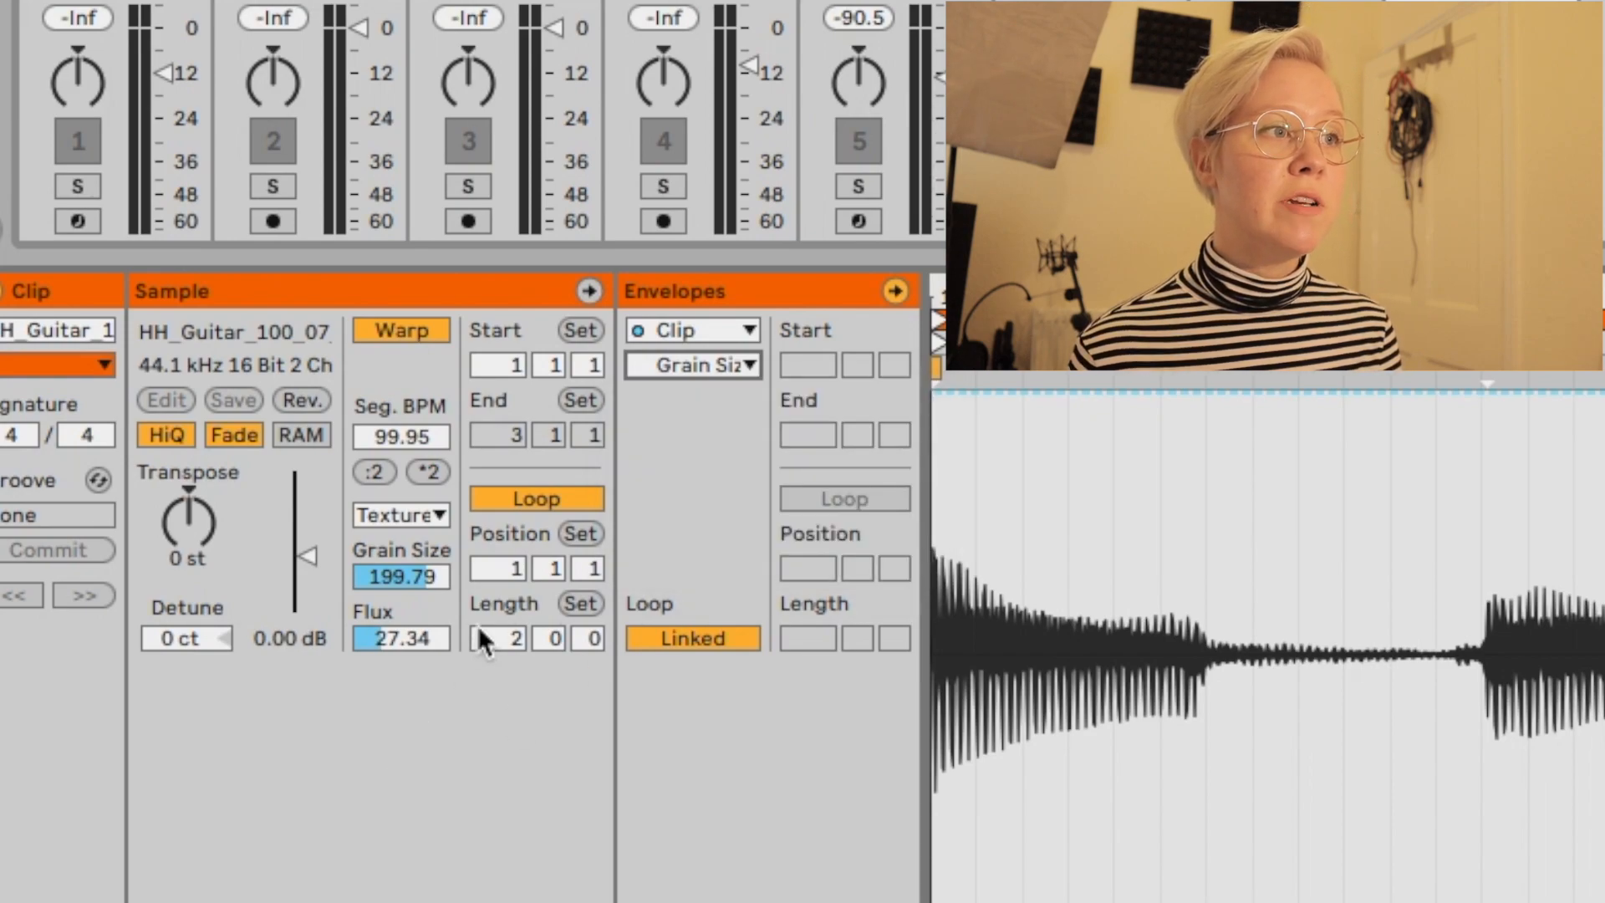
click(413, 526)
click(403, 697)
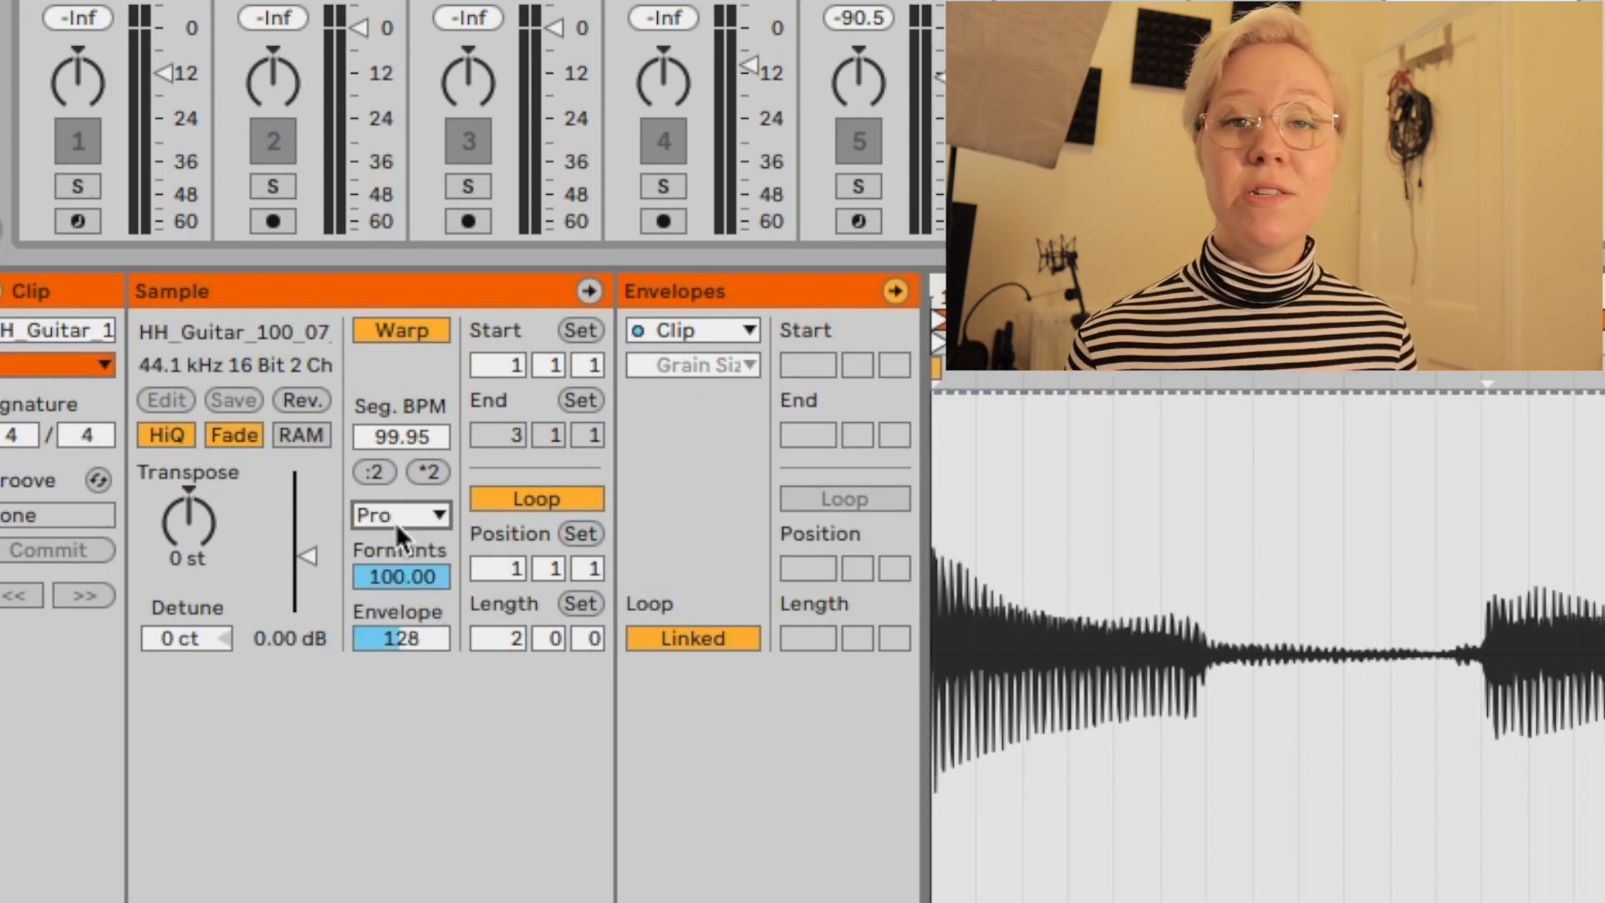
Step: Set the guitar clip's warp mode to Beats and its Preserve value to 1/4
click(400, 526)
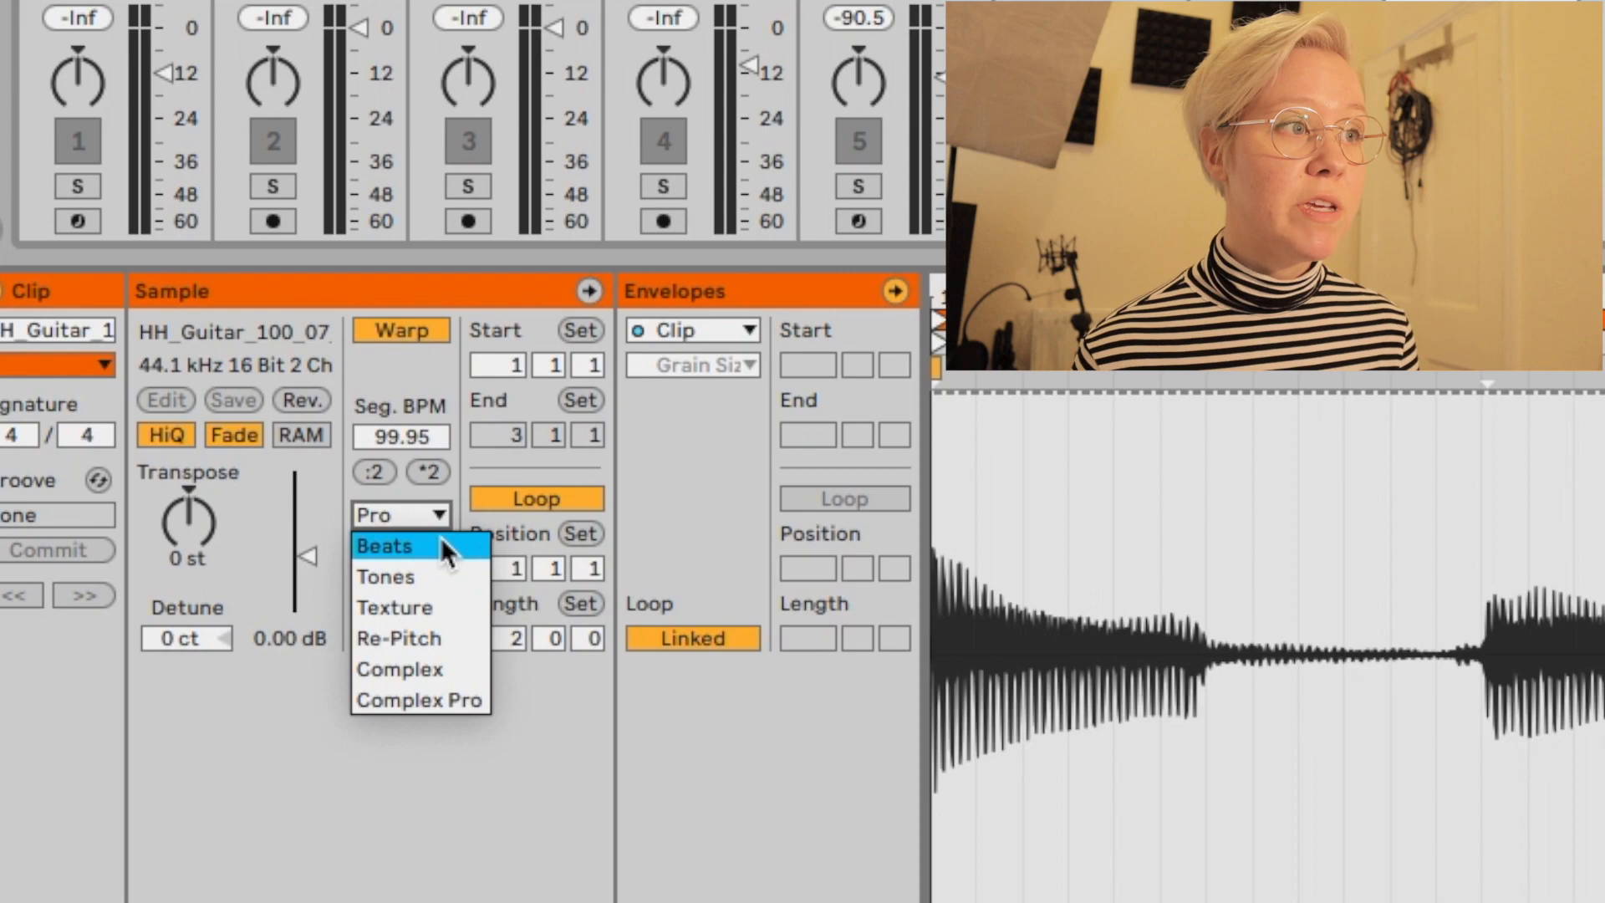
click(440, 539)
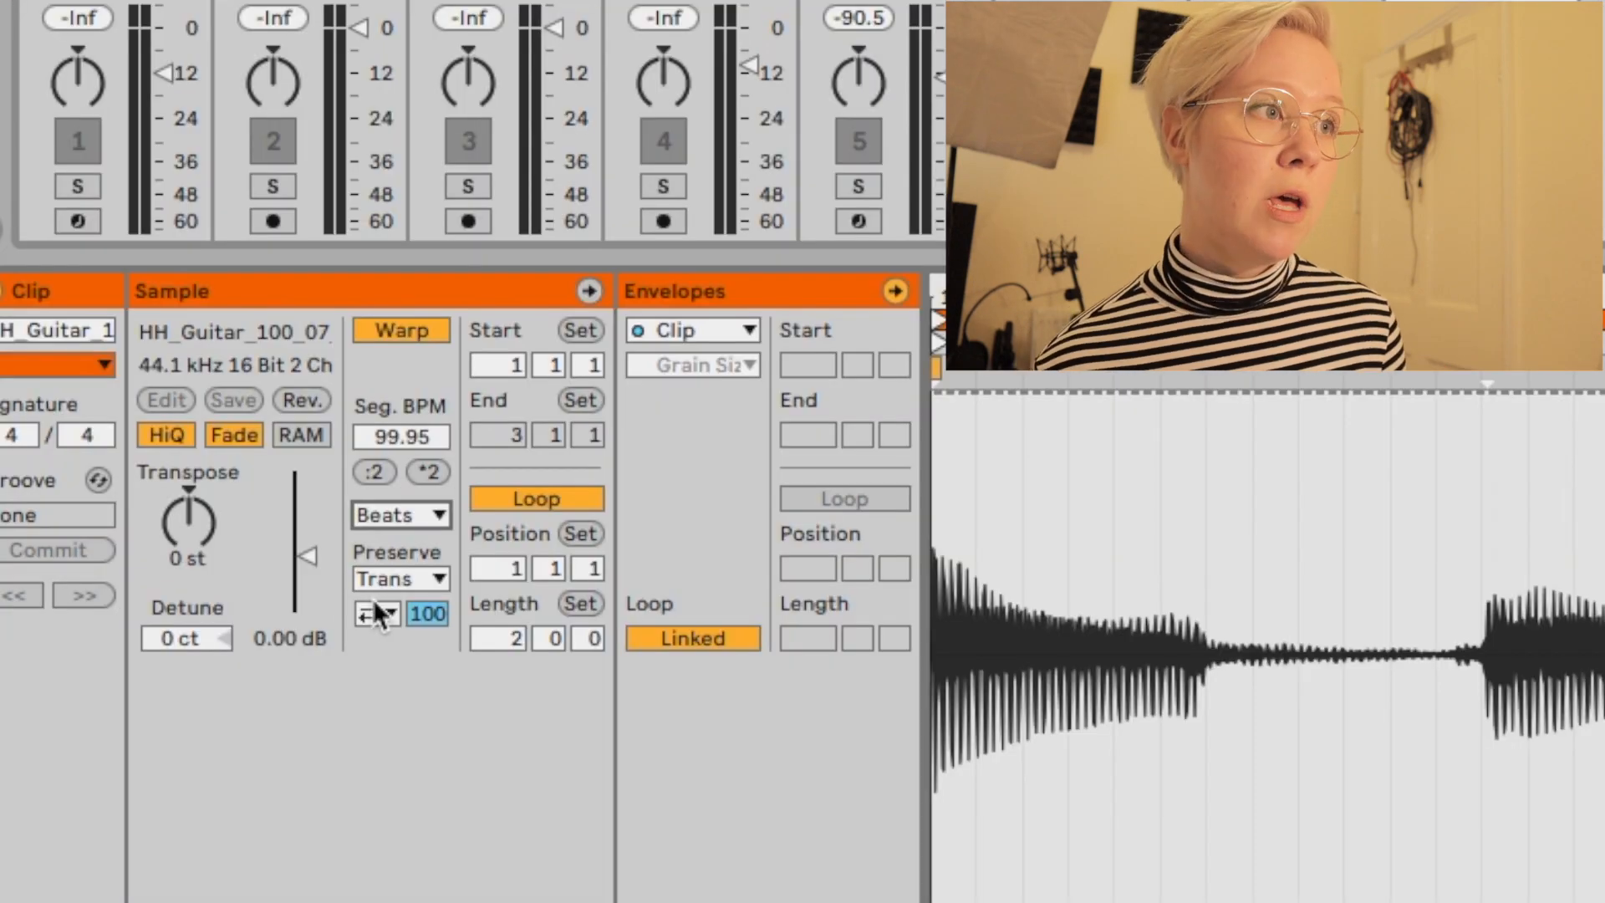
click(177, 510)
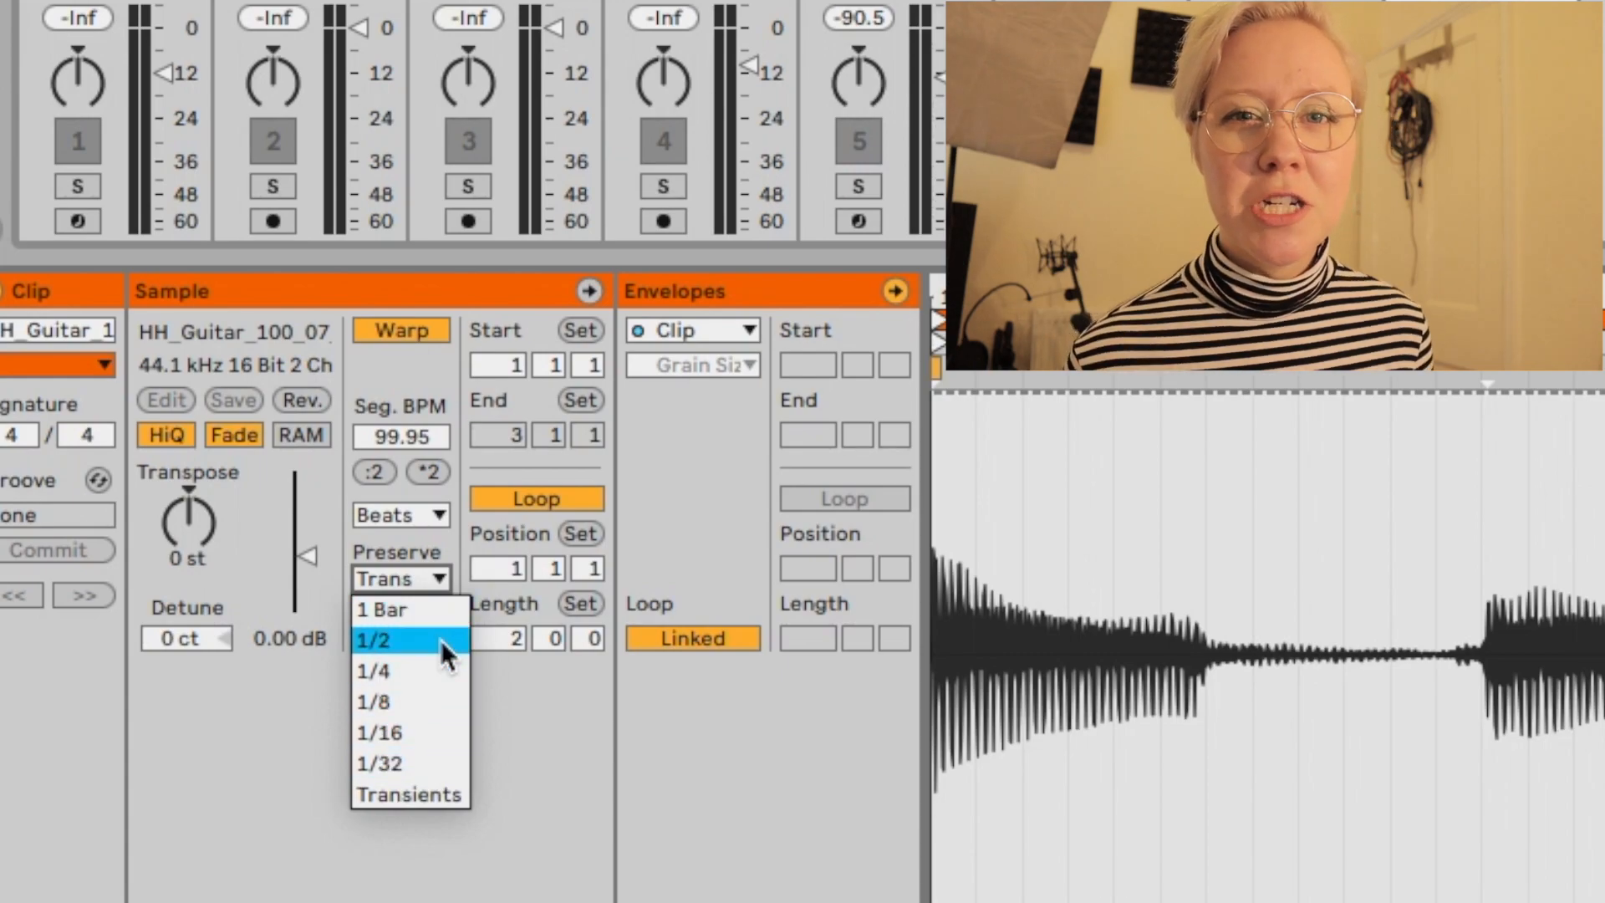
click(429, 671)
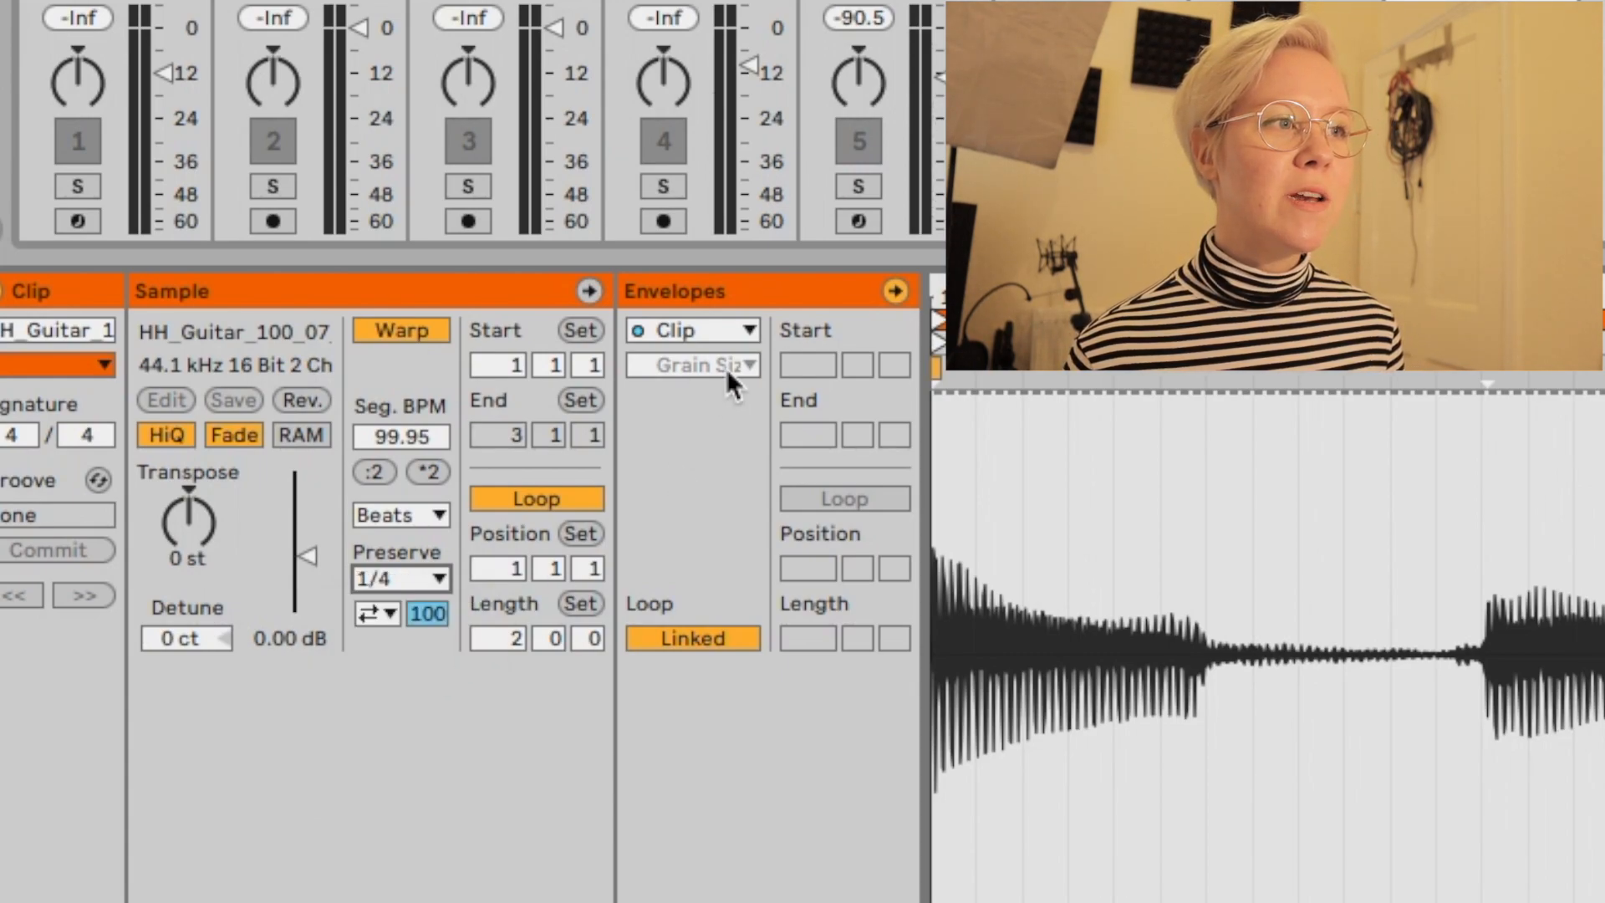
Step: Choose the Sample Offset clip envelope, shape it with rising and falling breakpoints including one at +7 16ths, and play it back
click(684, 363)
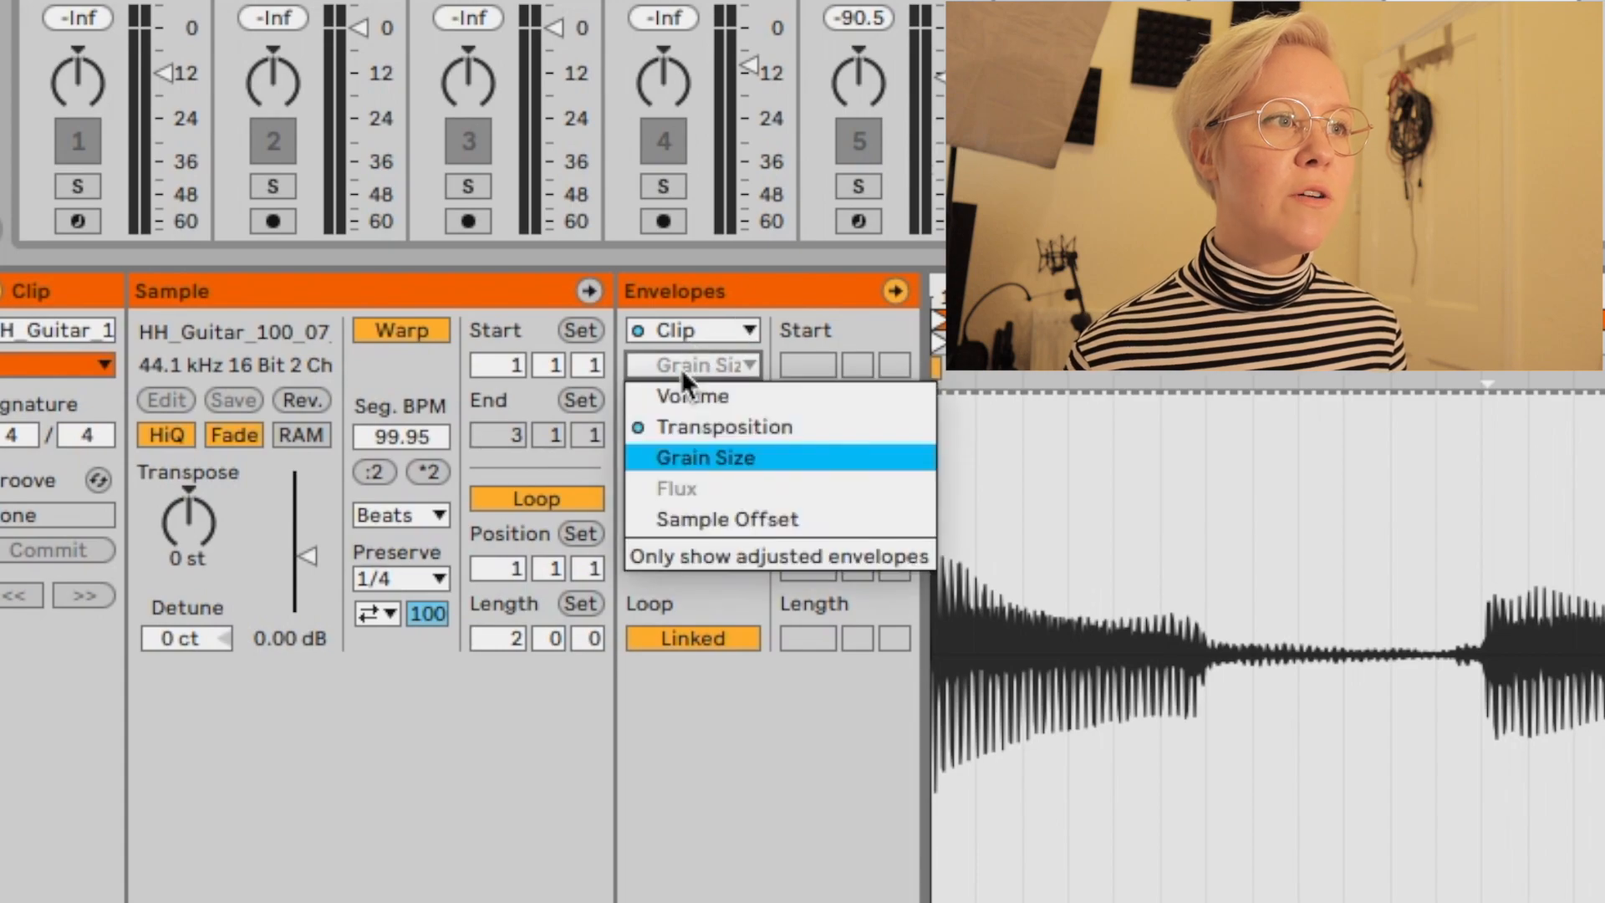
click(710, 520)
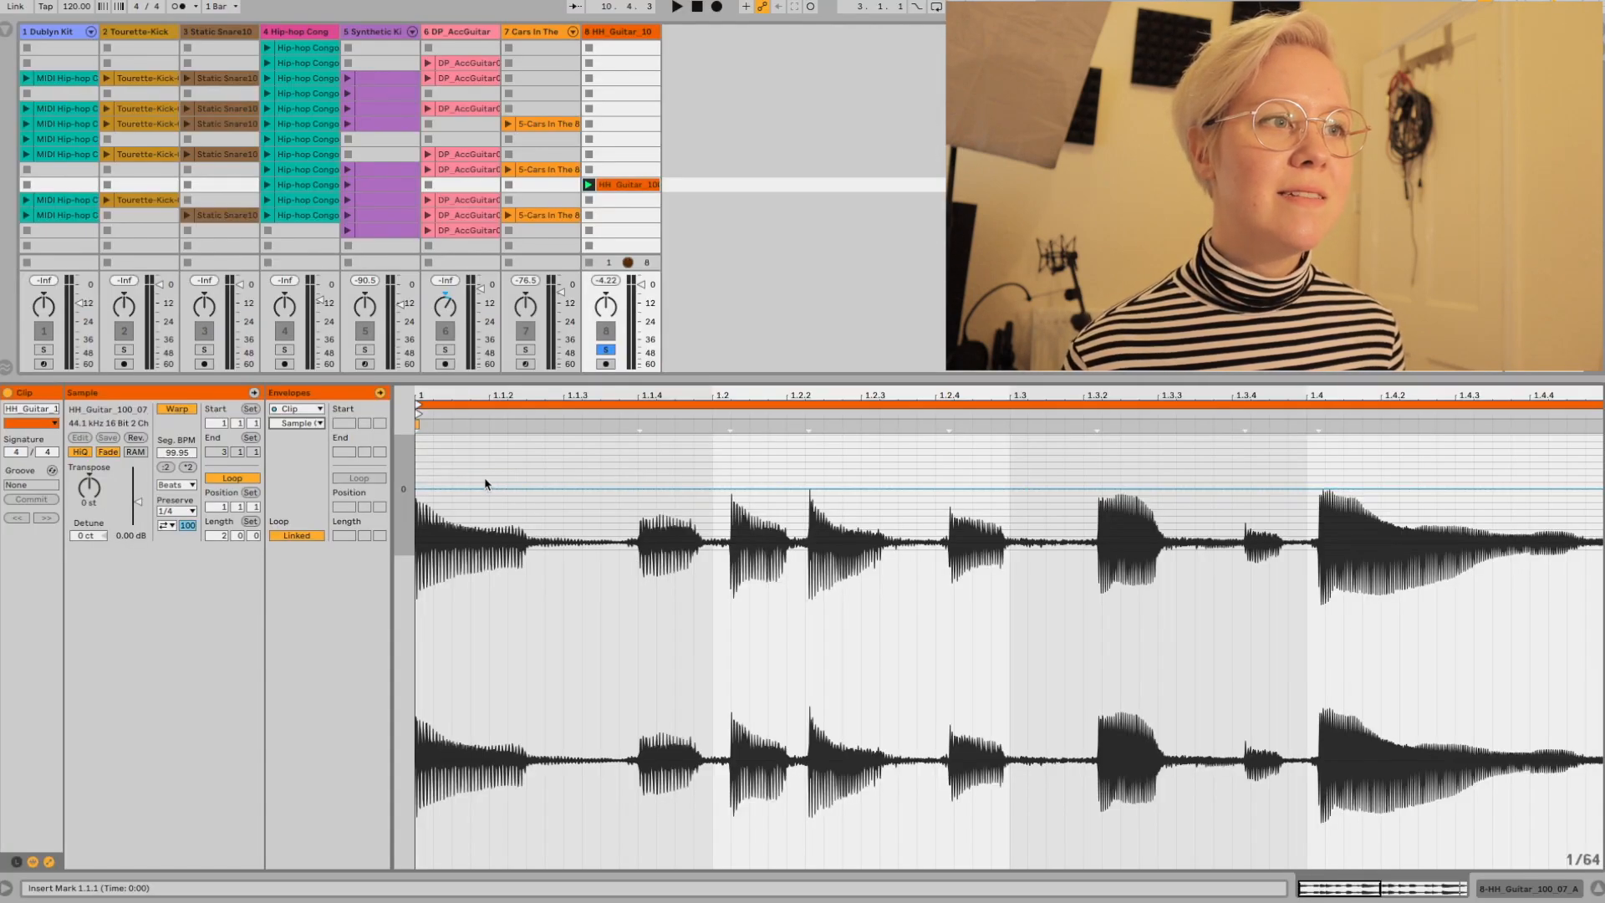
click(608, 490)
drag(452, 490, 508, 542)
drag(694, 489, 693, 440)
key(space)
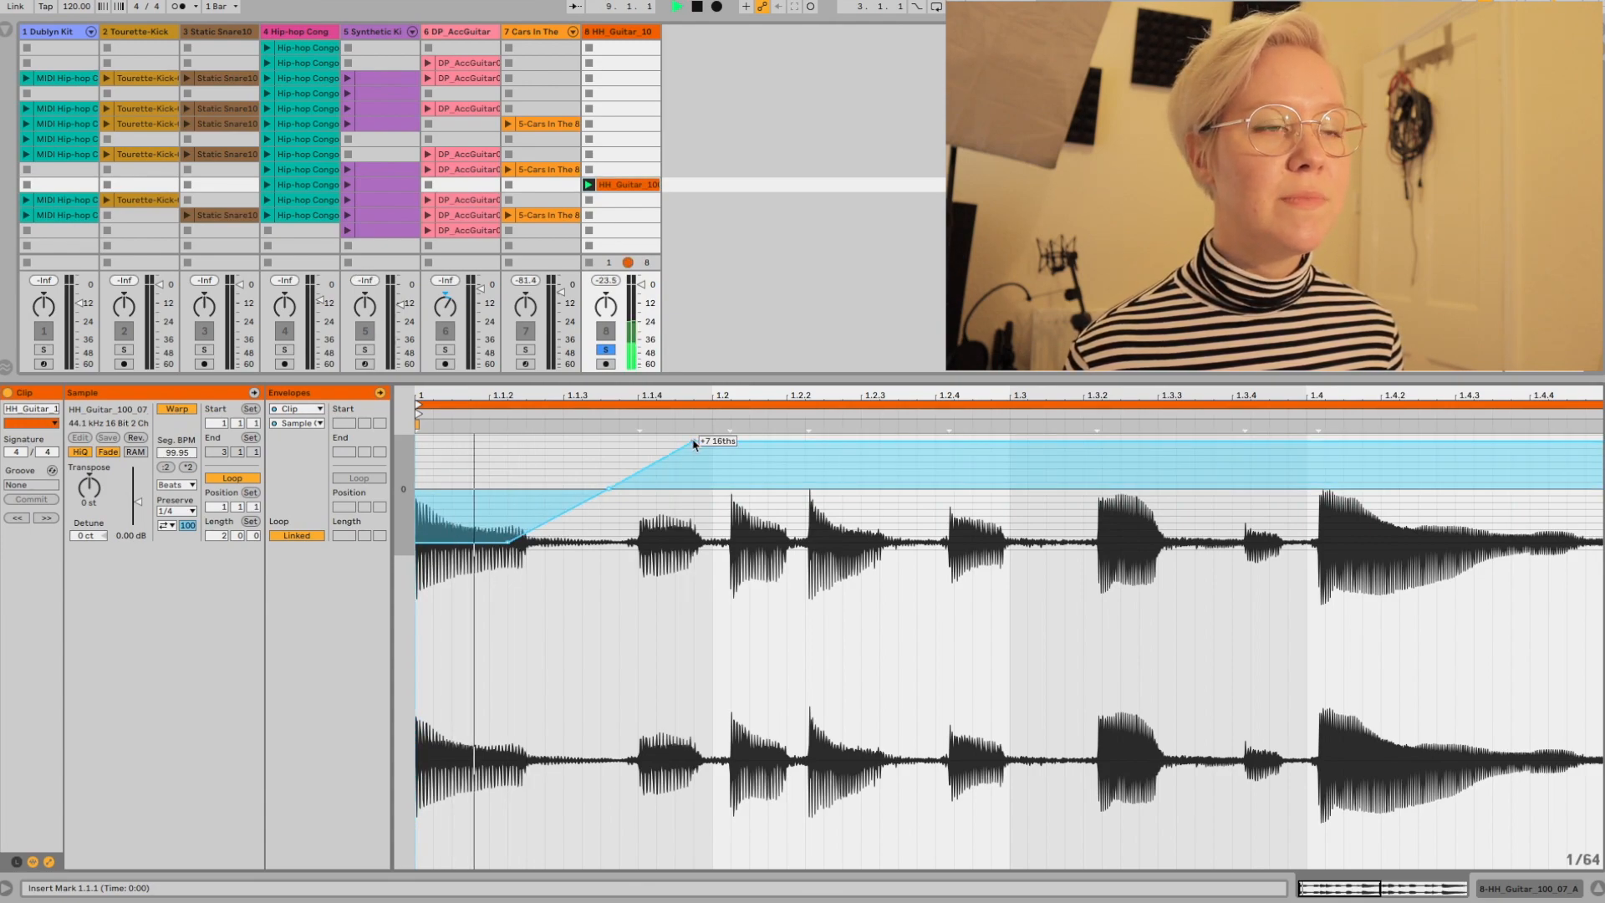
drag(870, 440, 871, 536)
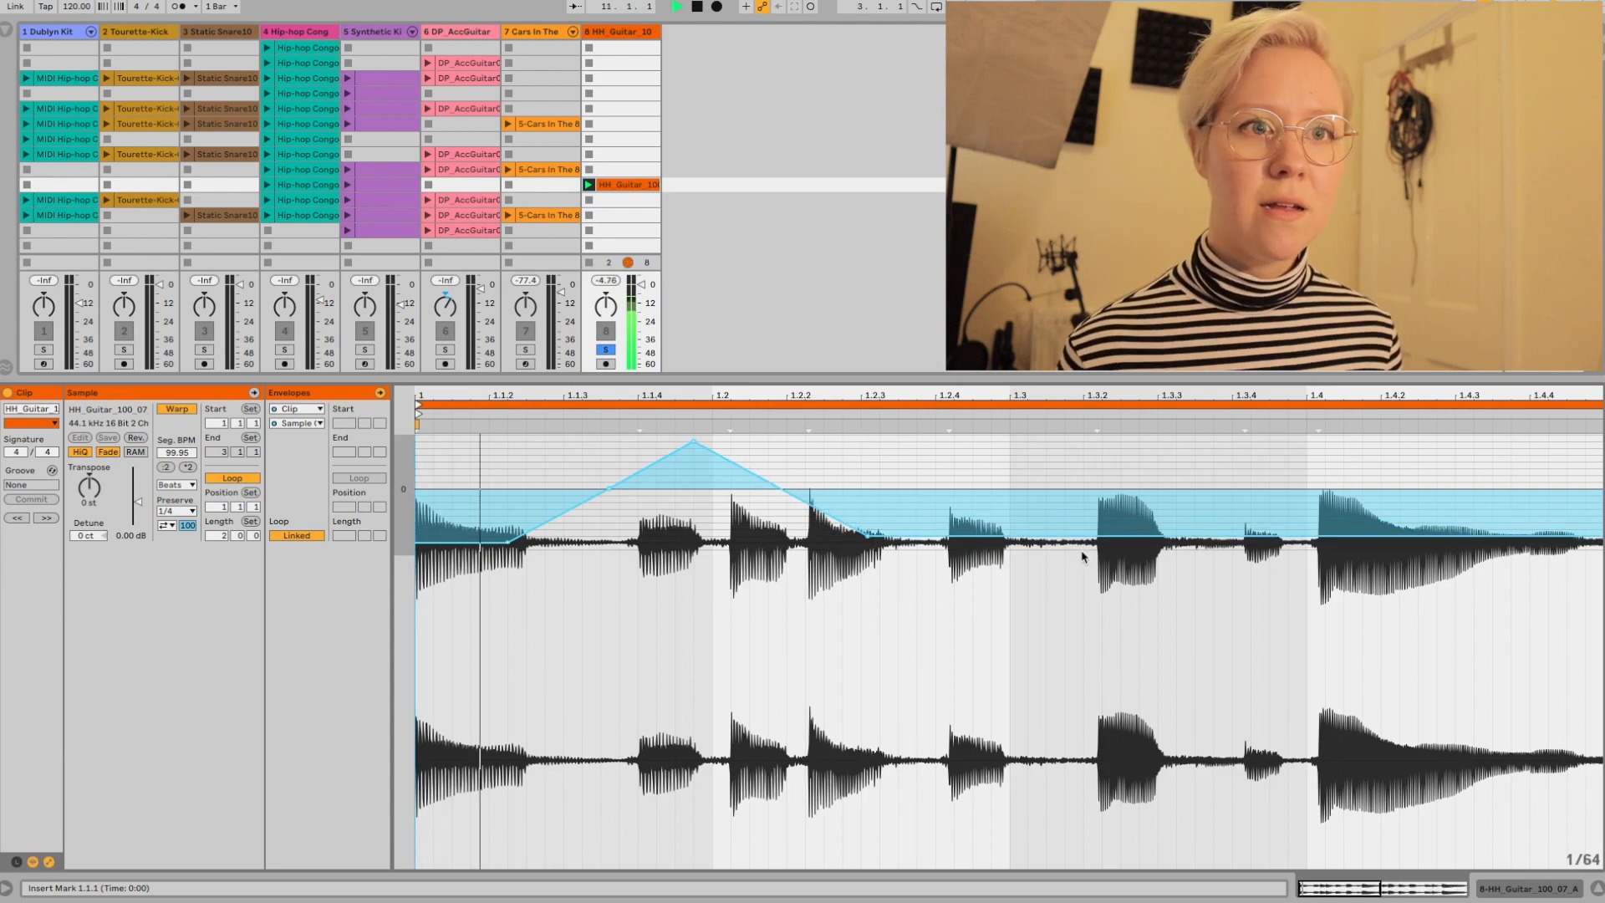
drag(1084, 536, 1181, 547)
Step: Unlink the Sample Offset envelope's loop from the guitar clip's loop
click(296, 535)
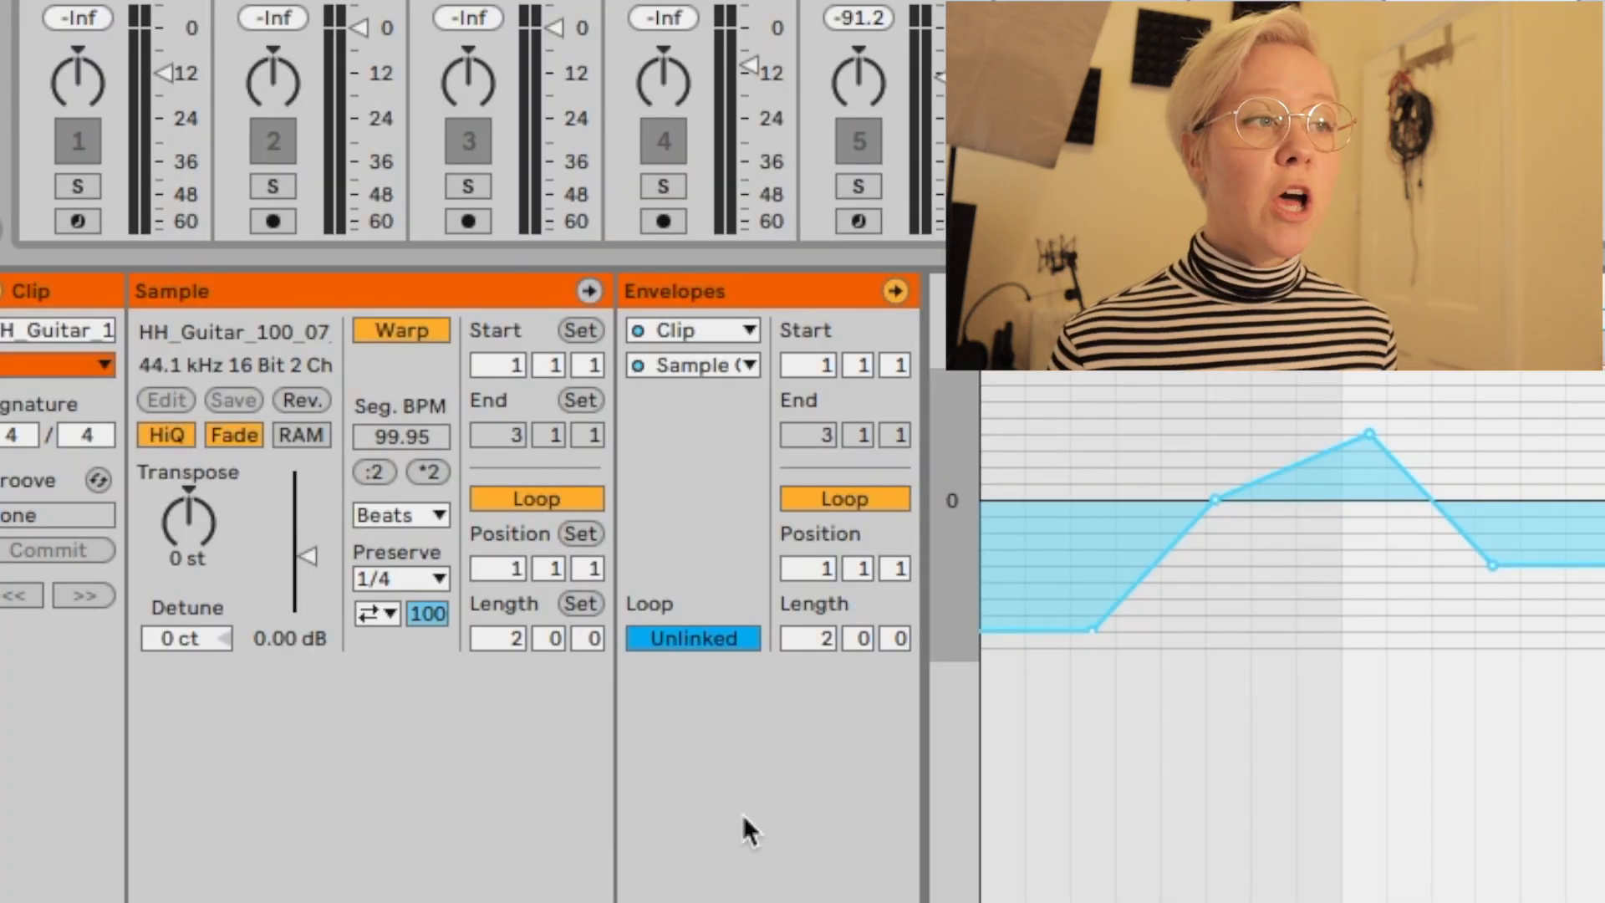
click(697, 646)
click(697, 645)
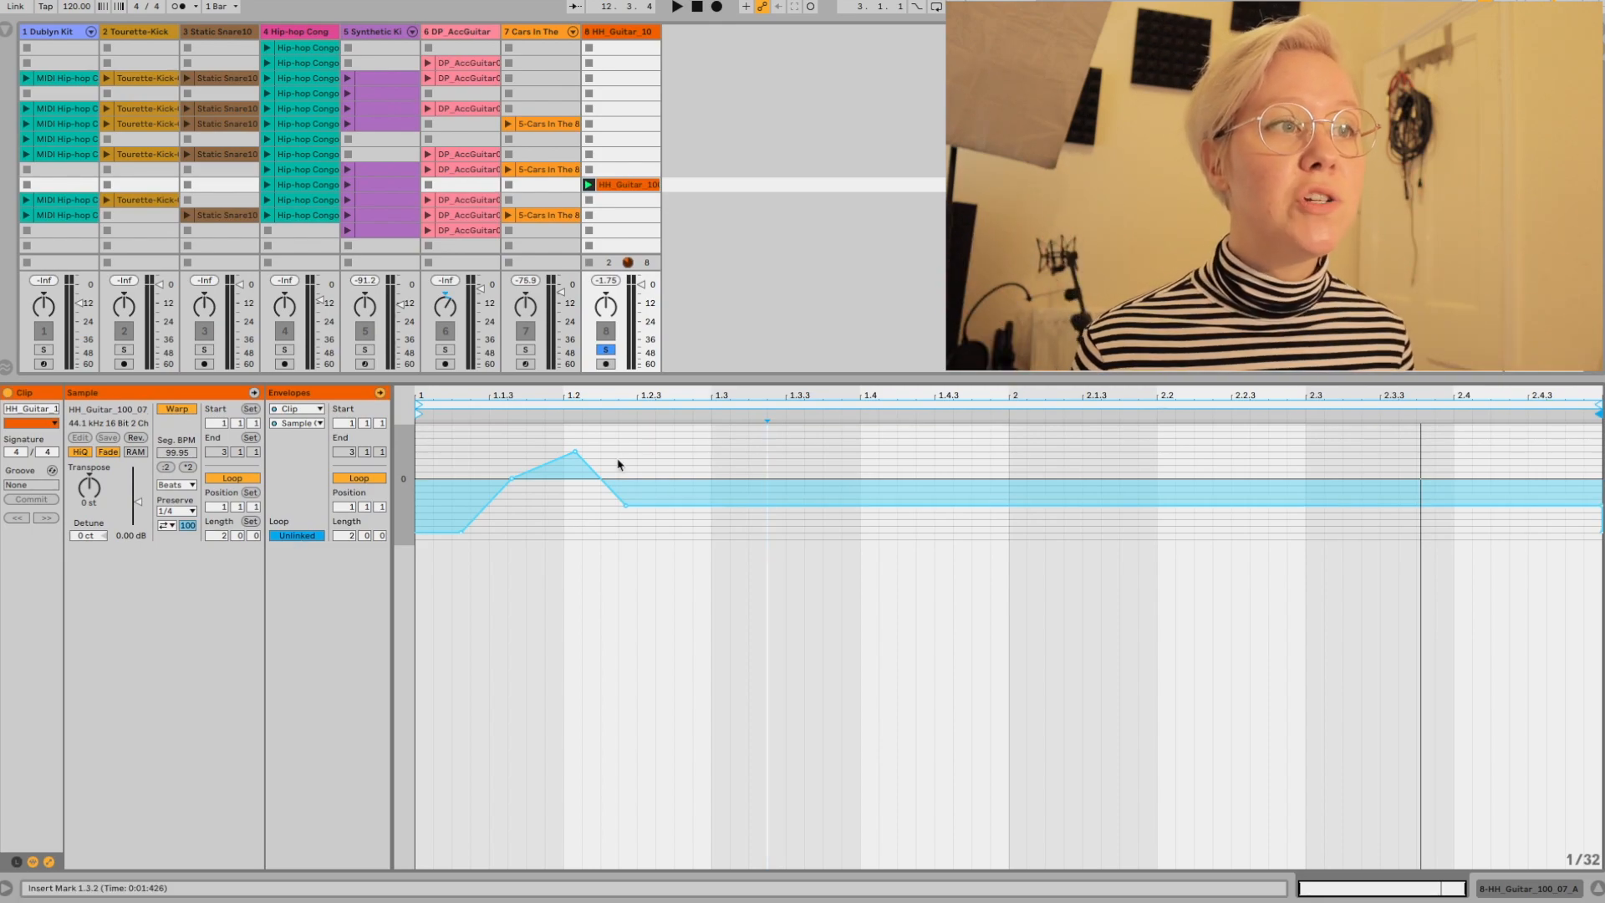
Step: Shorten the unlinked envelope loop to a length of 0.1.2 and play the guitar clip back
drag(1599, 405, 766, 457)
click(930, 409)
drag(931, 409, 647, 411)
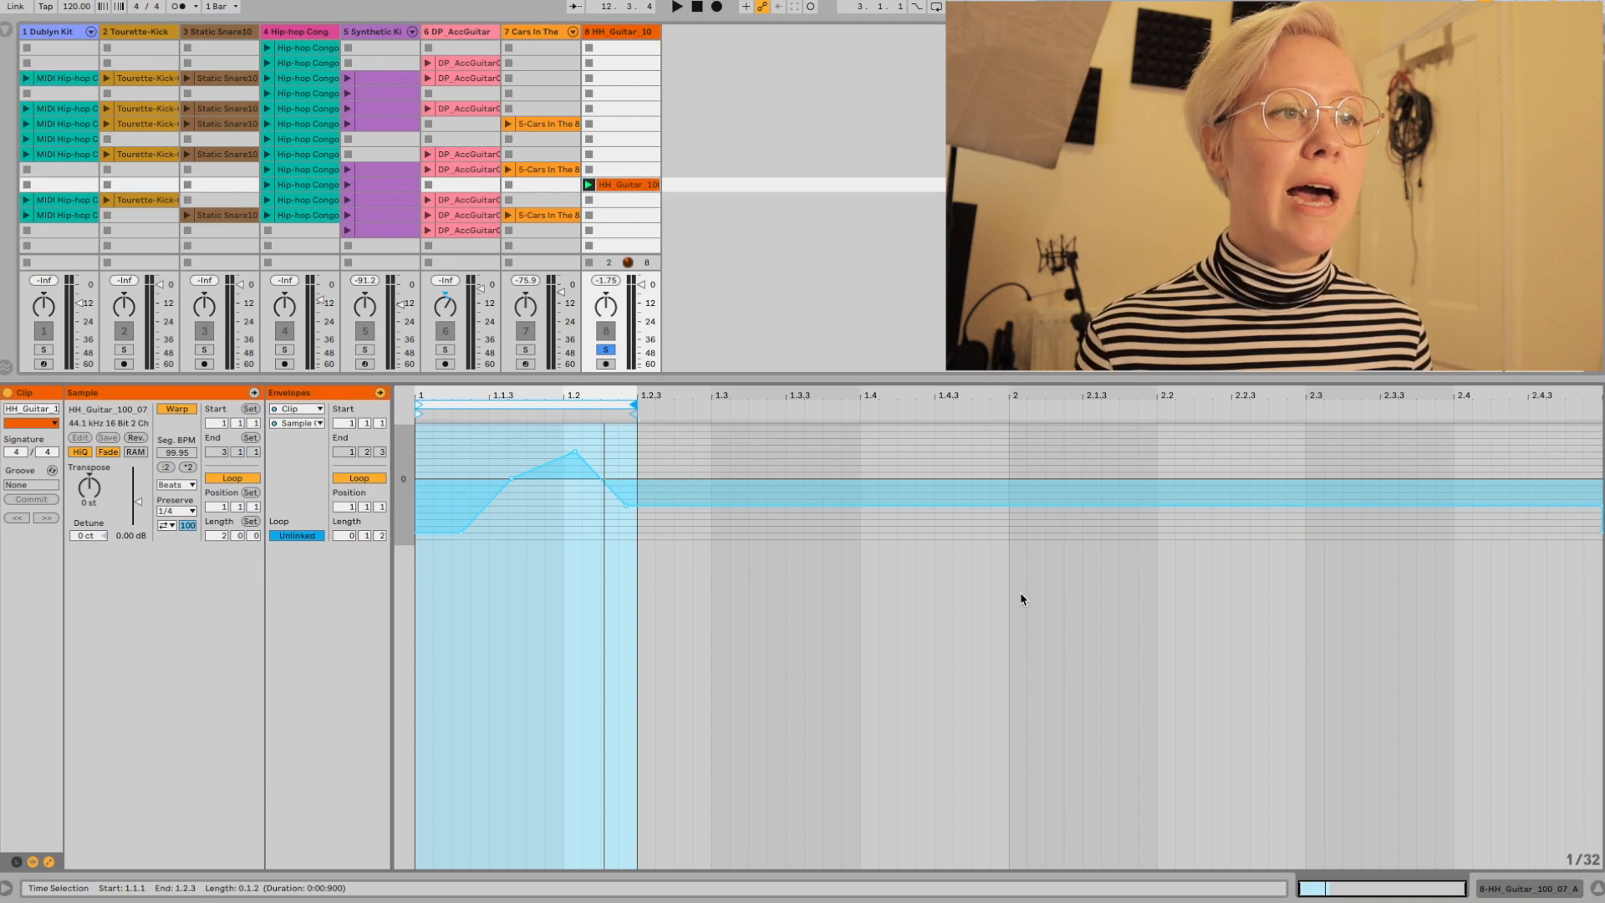
key(space)
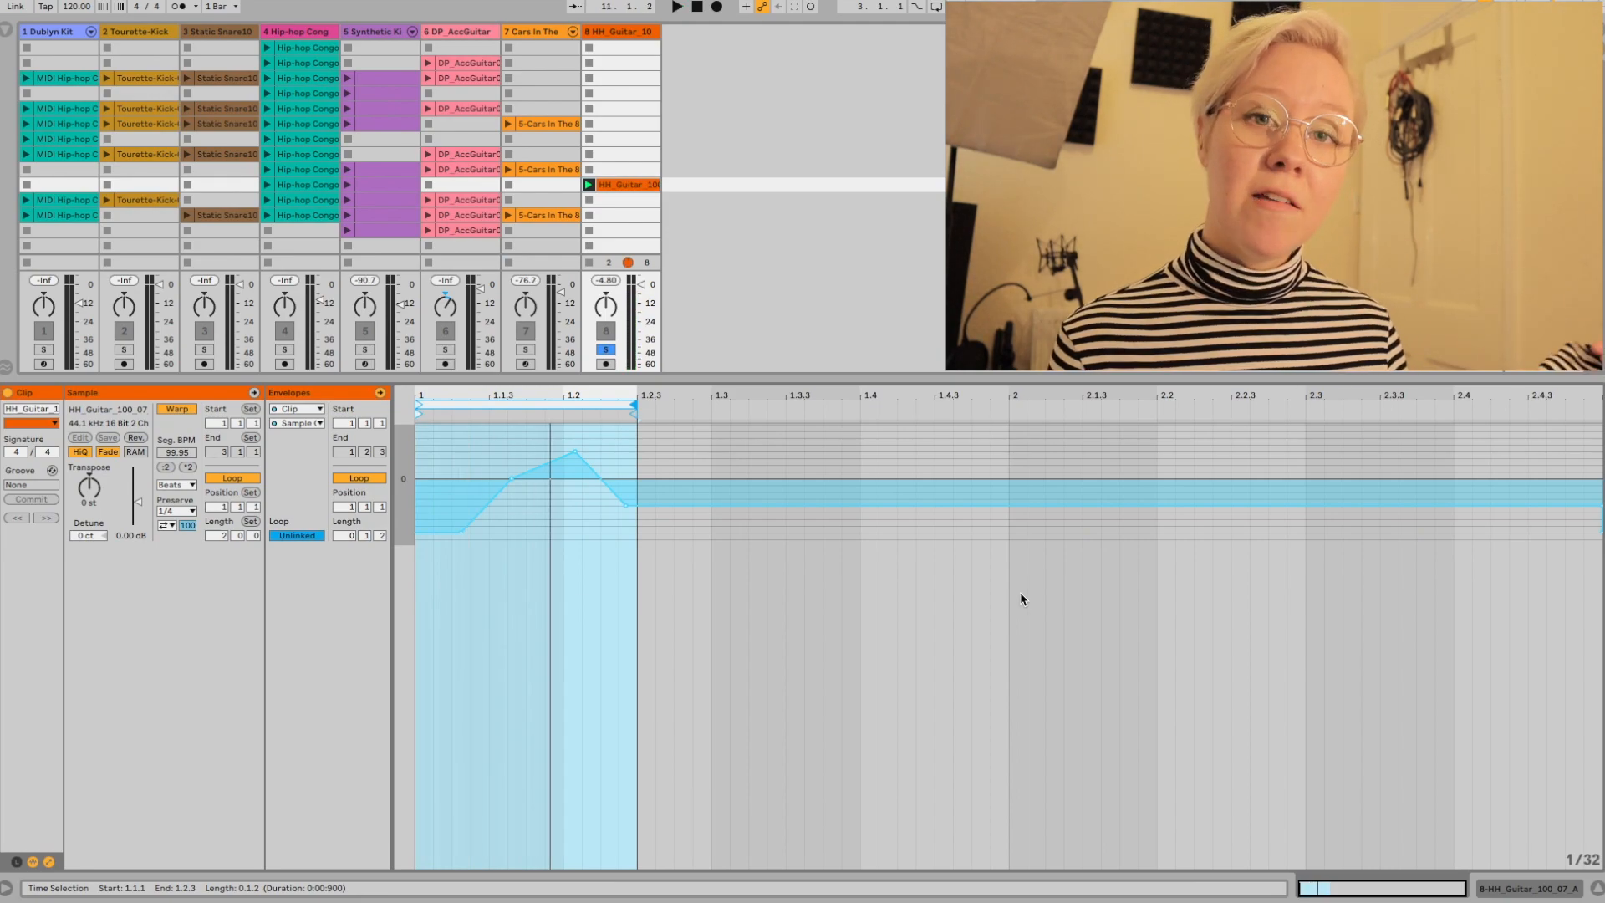
key(space)
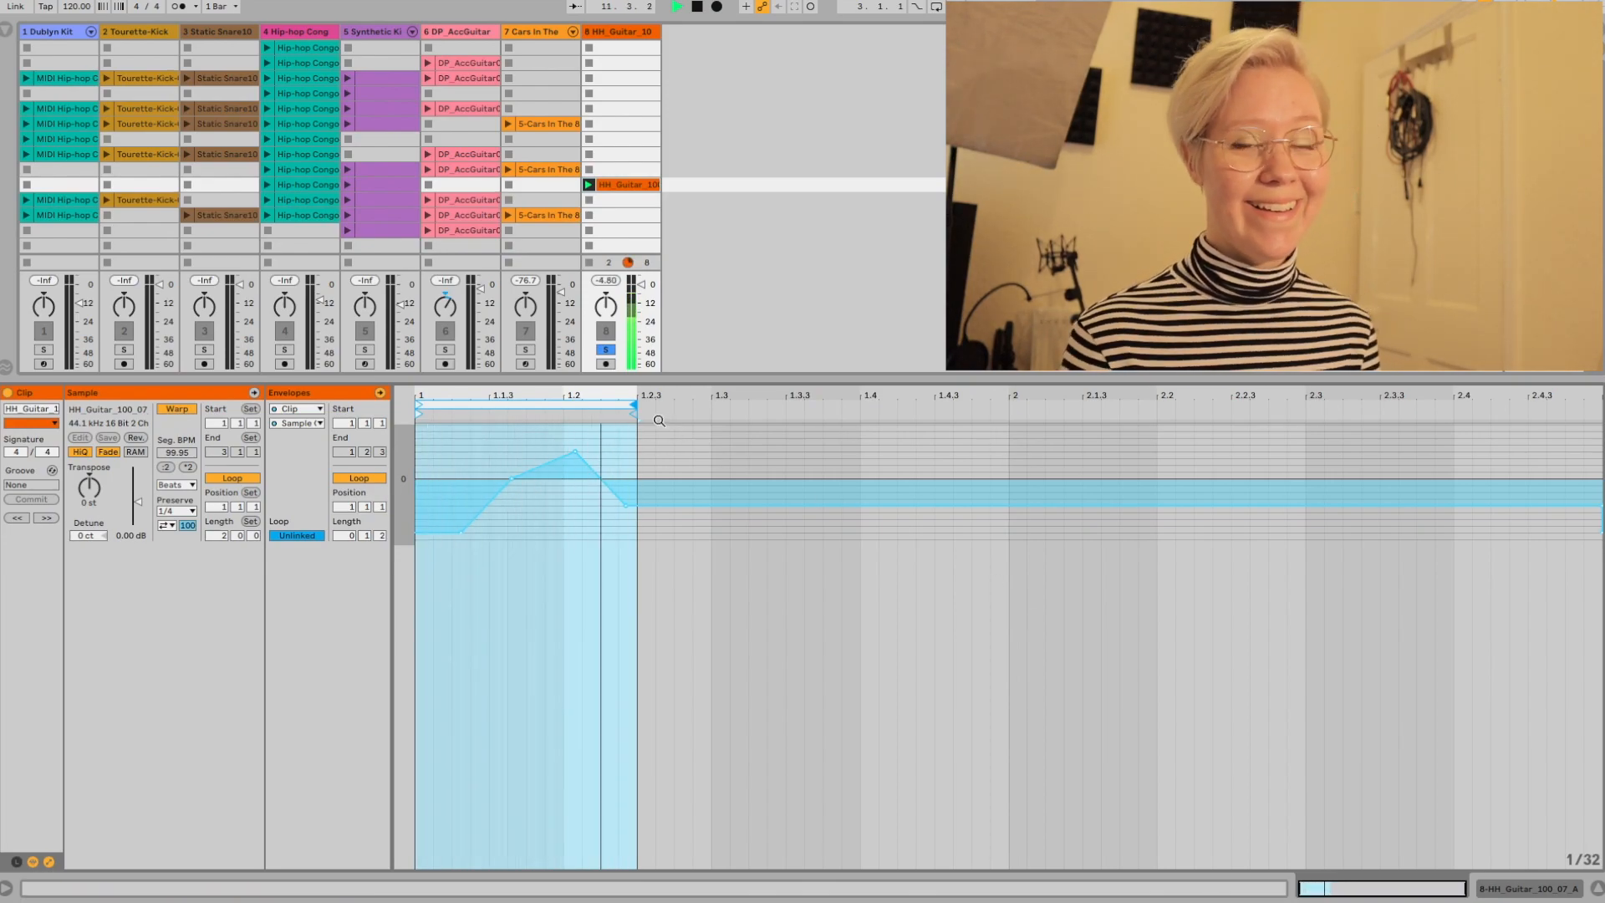
key(space)
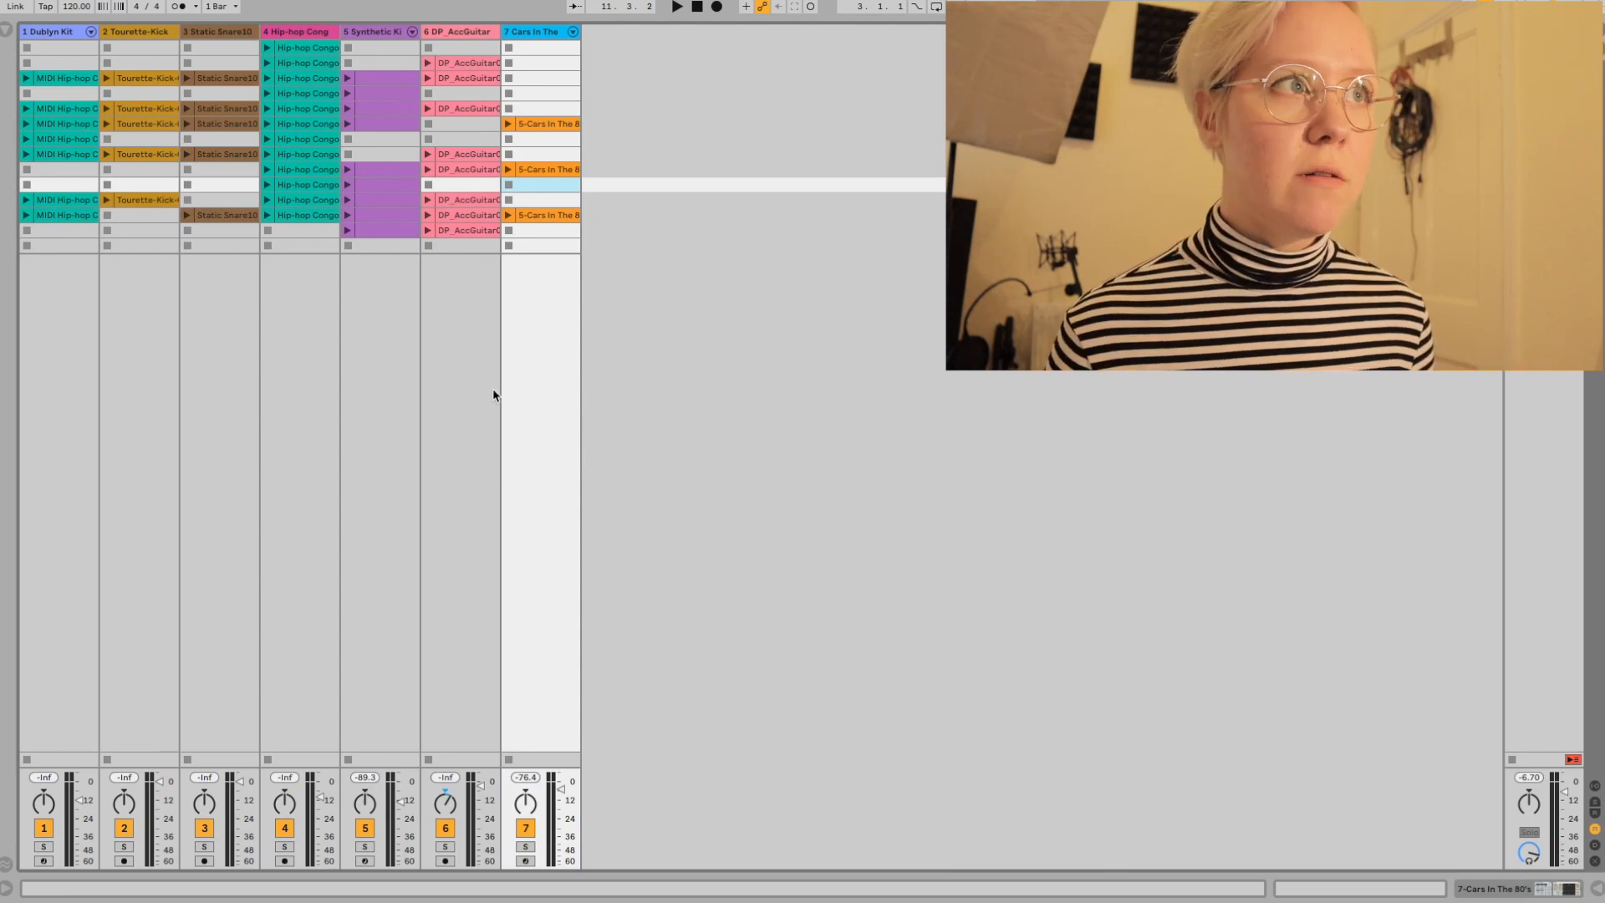
Step: Launch two different clips on the Synthetic Kick Bass Trap track one after the other
click(348, 169)
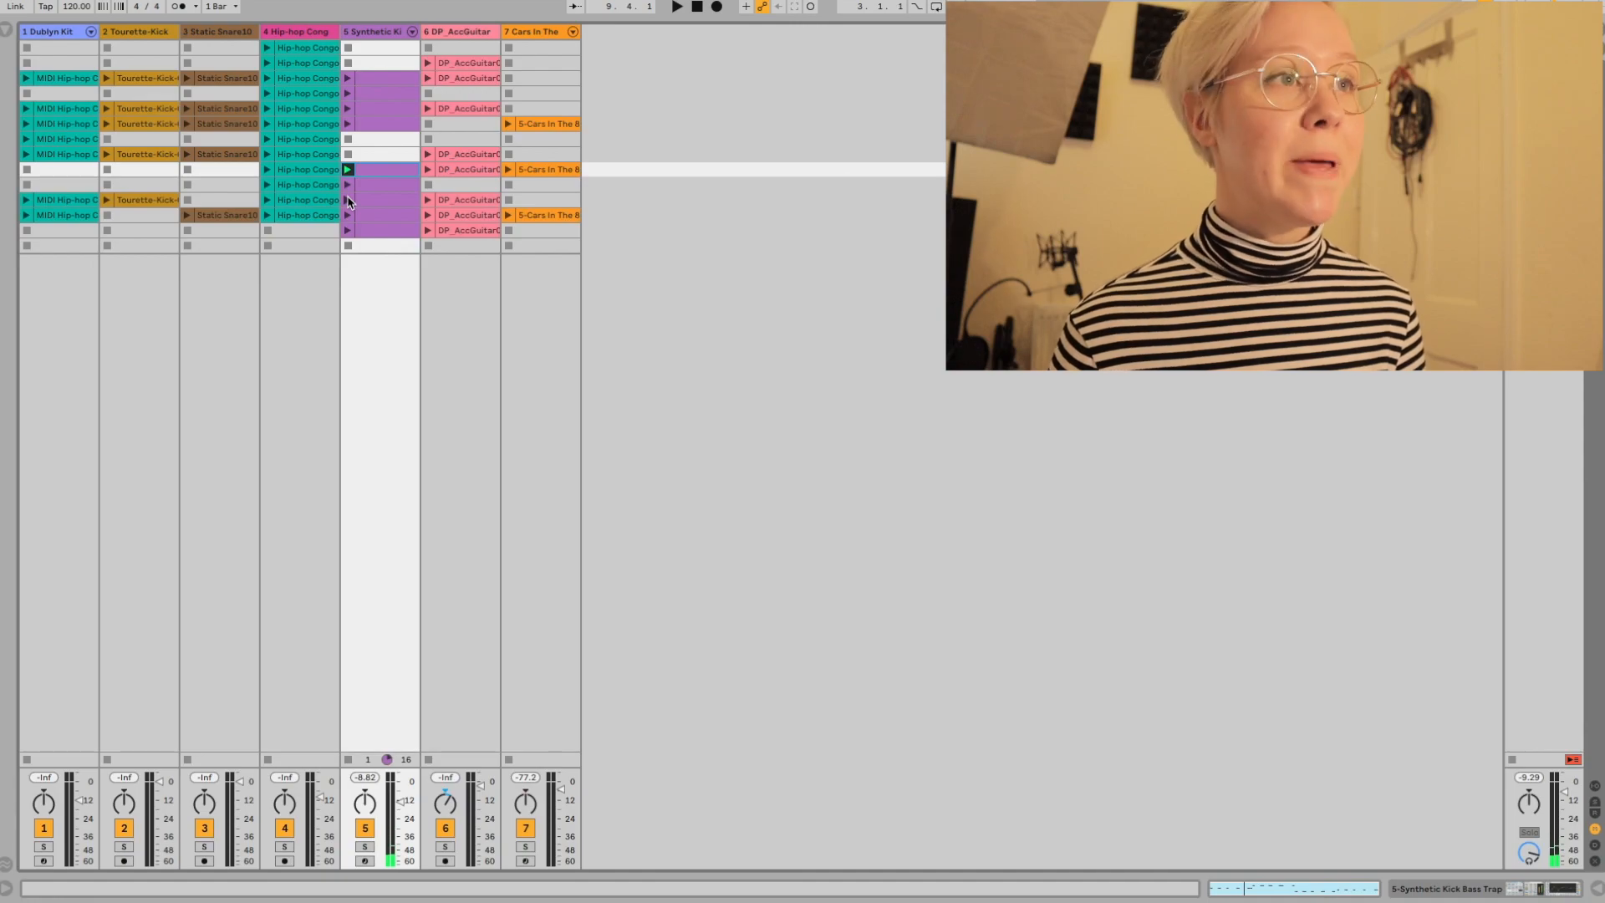
click(348, 200)
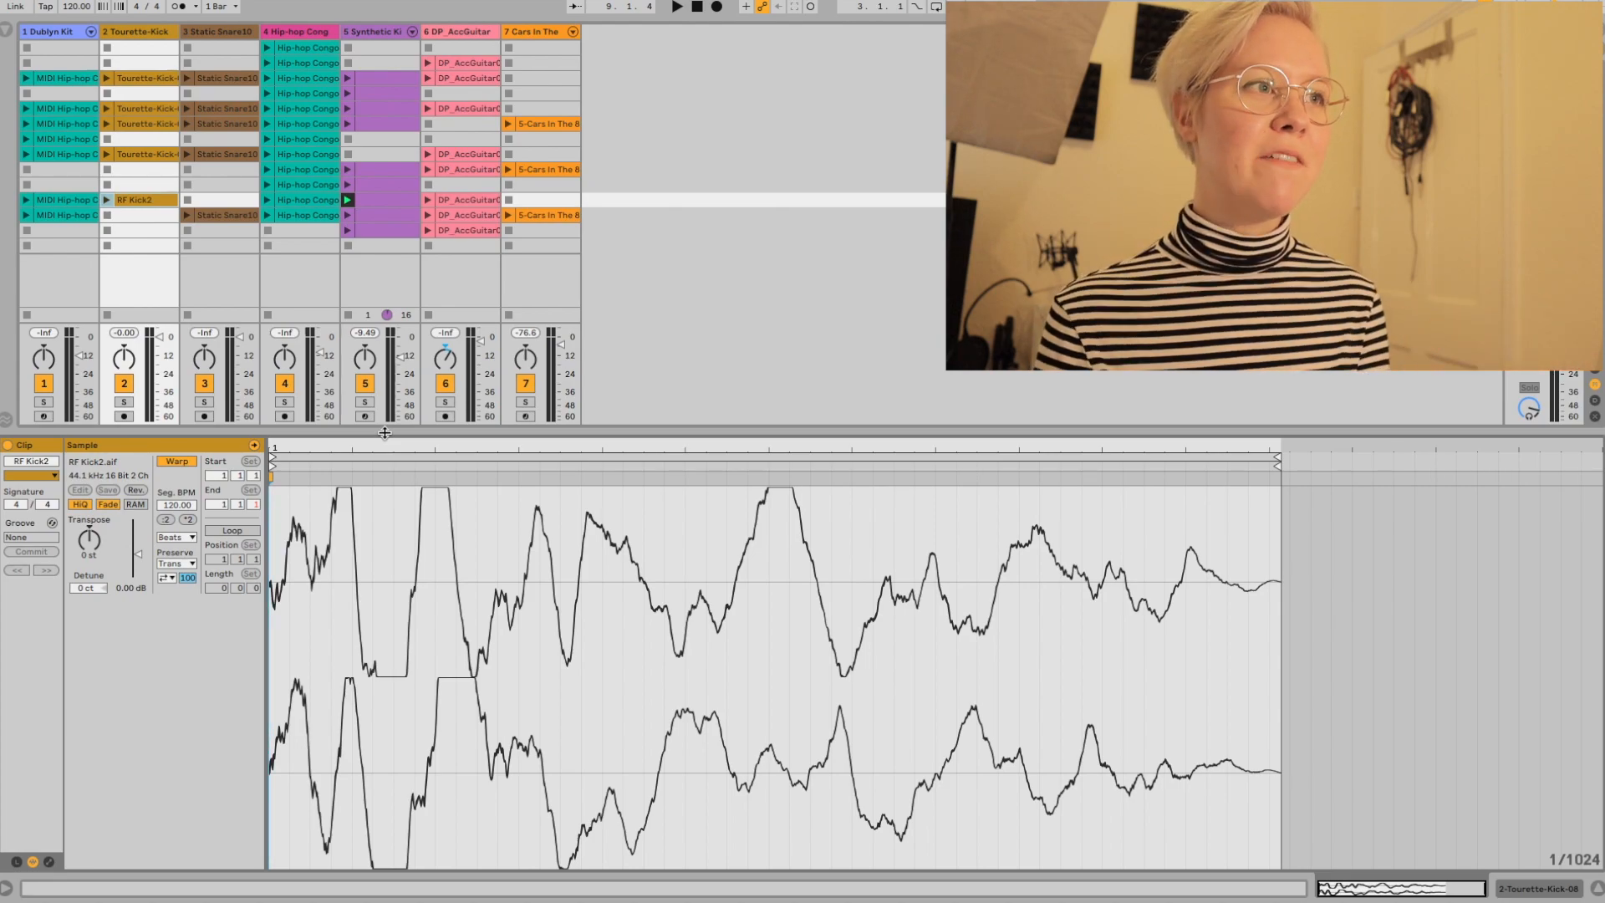
Step: Turn on looping for the RF Kick2 clip, launch it, and set its loop length to 1 bar
click(231, 531)
click(117, 217)
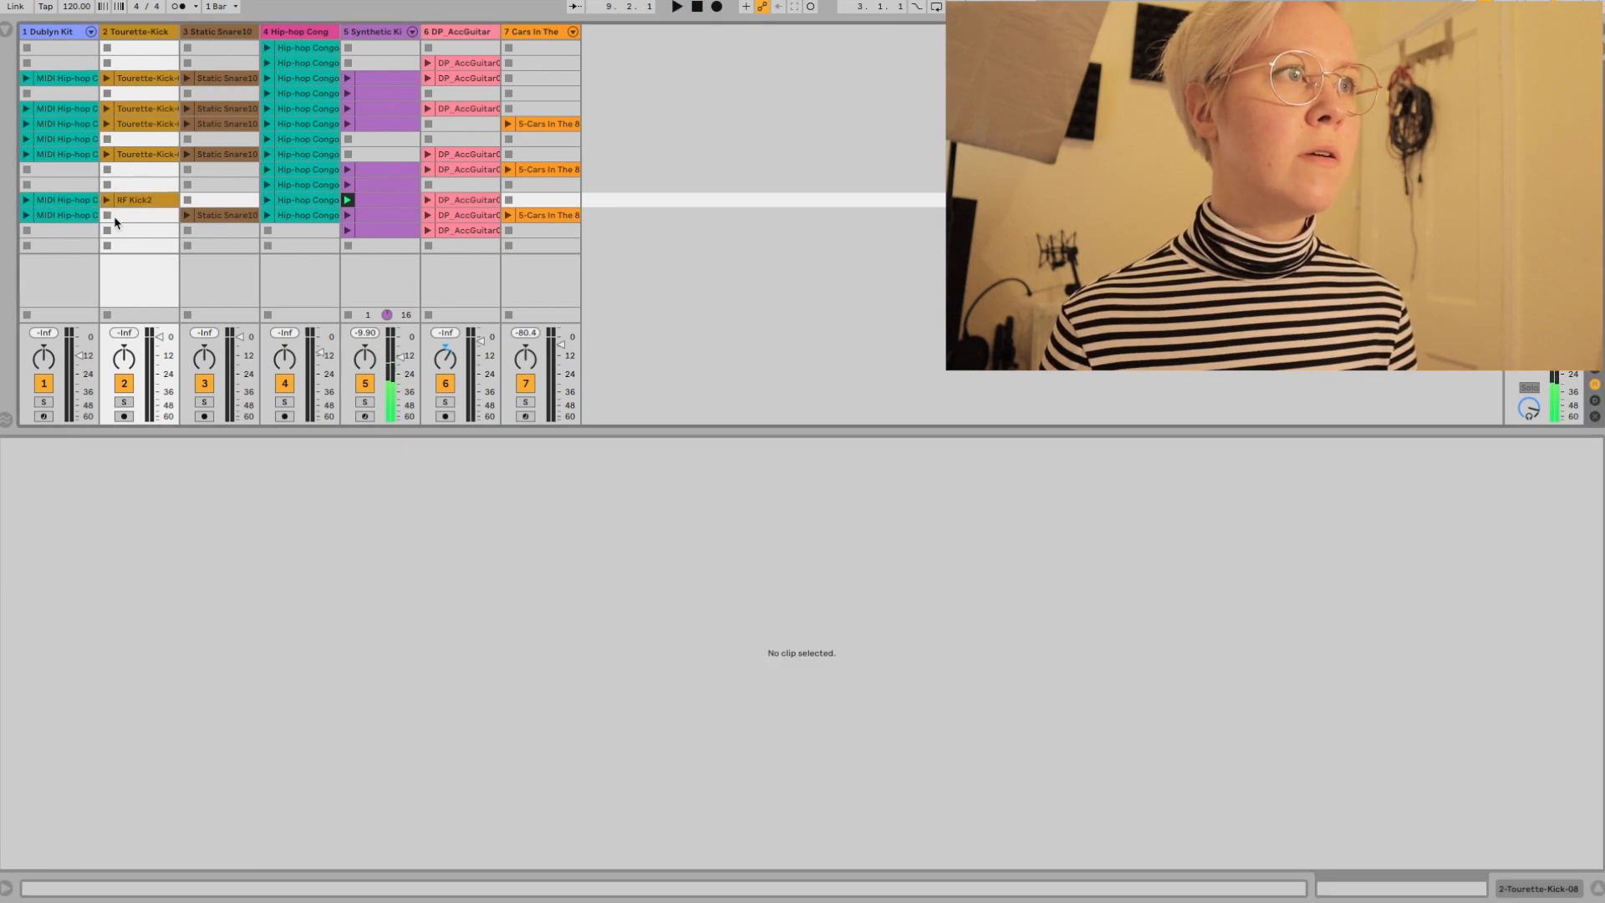
click(107, 200)
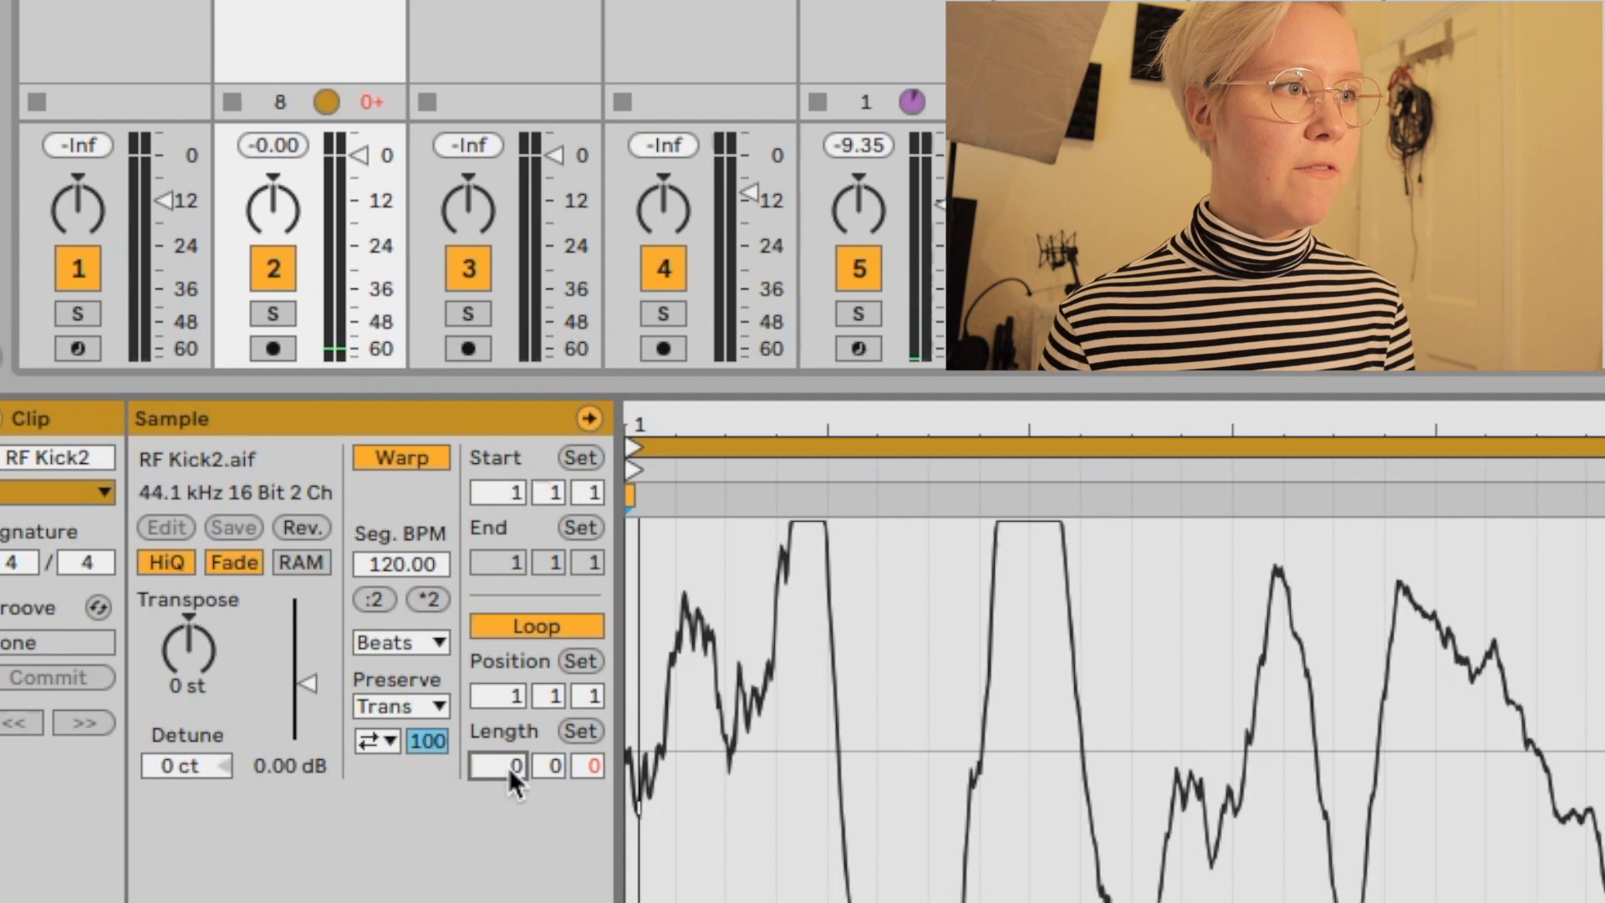
text(1)
key(Return)
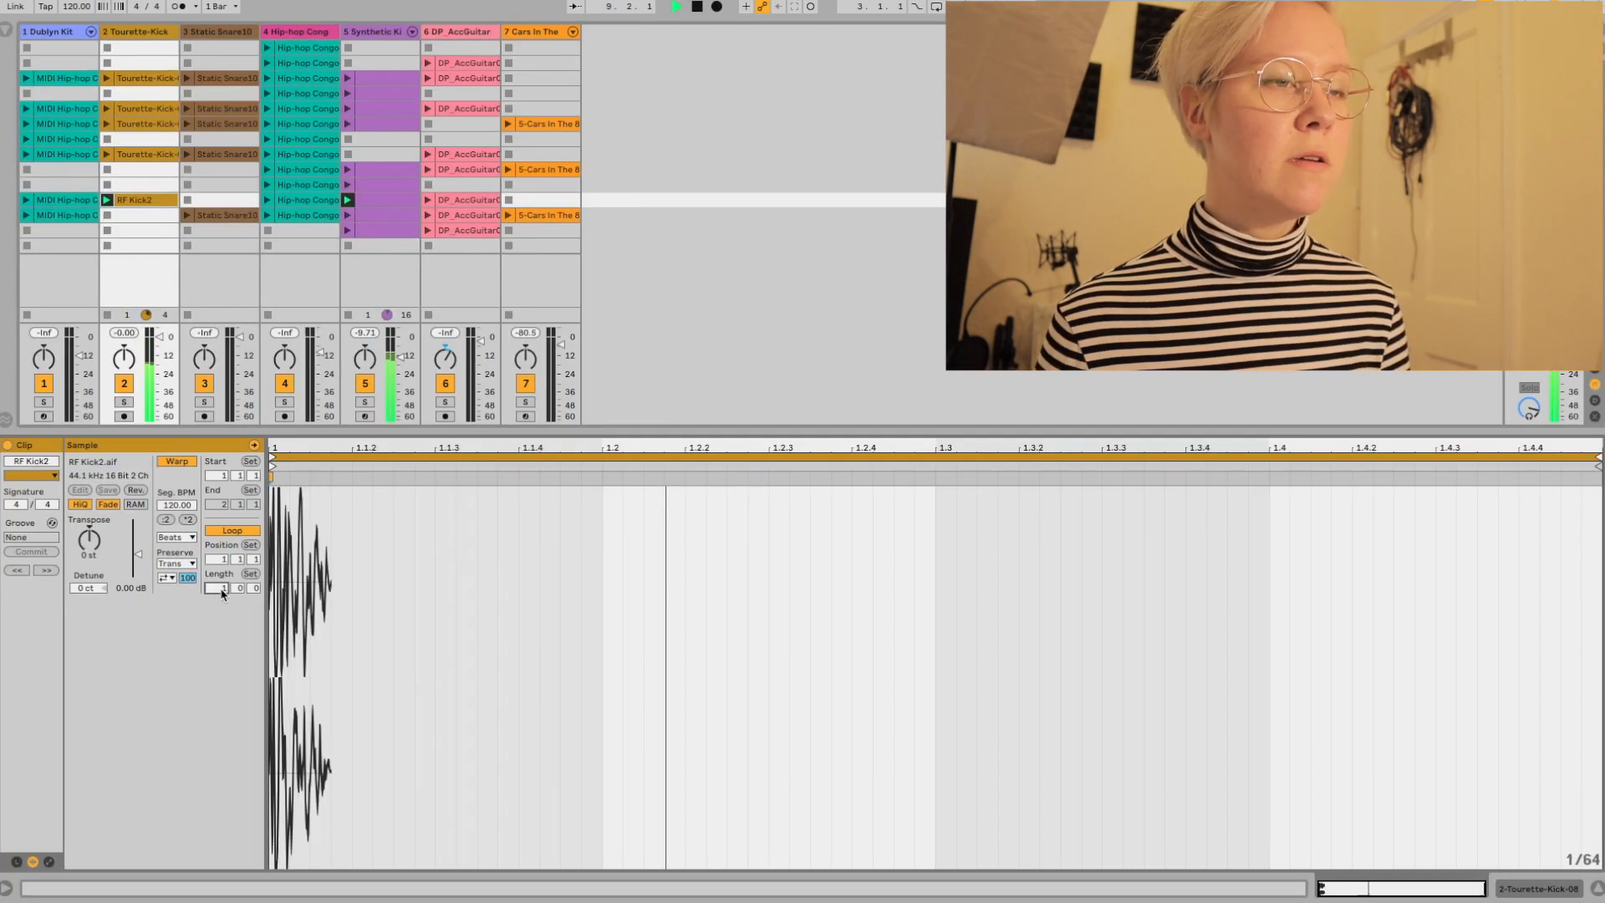
Step: Shorten the RF Kick2 clip's loop to one beat and play it together with the bass clip
key(space)
drag(862, 458, 415, 464)
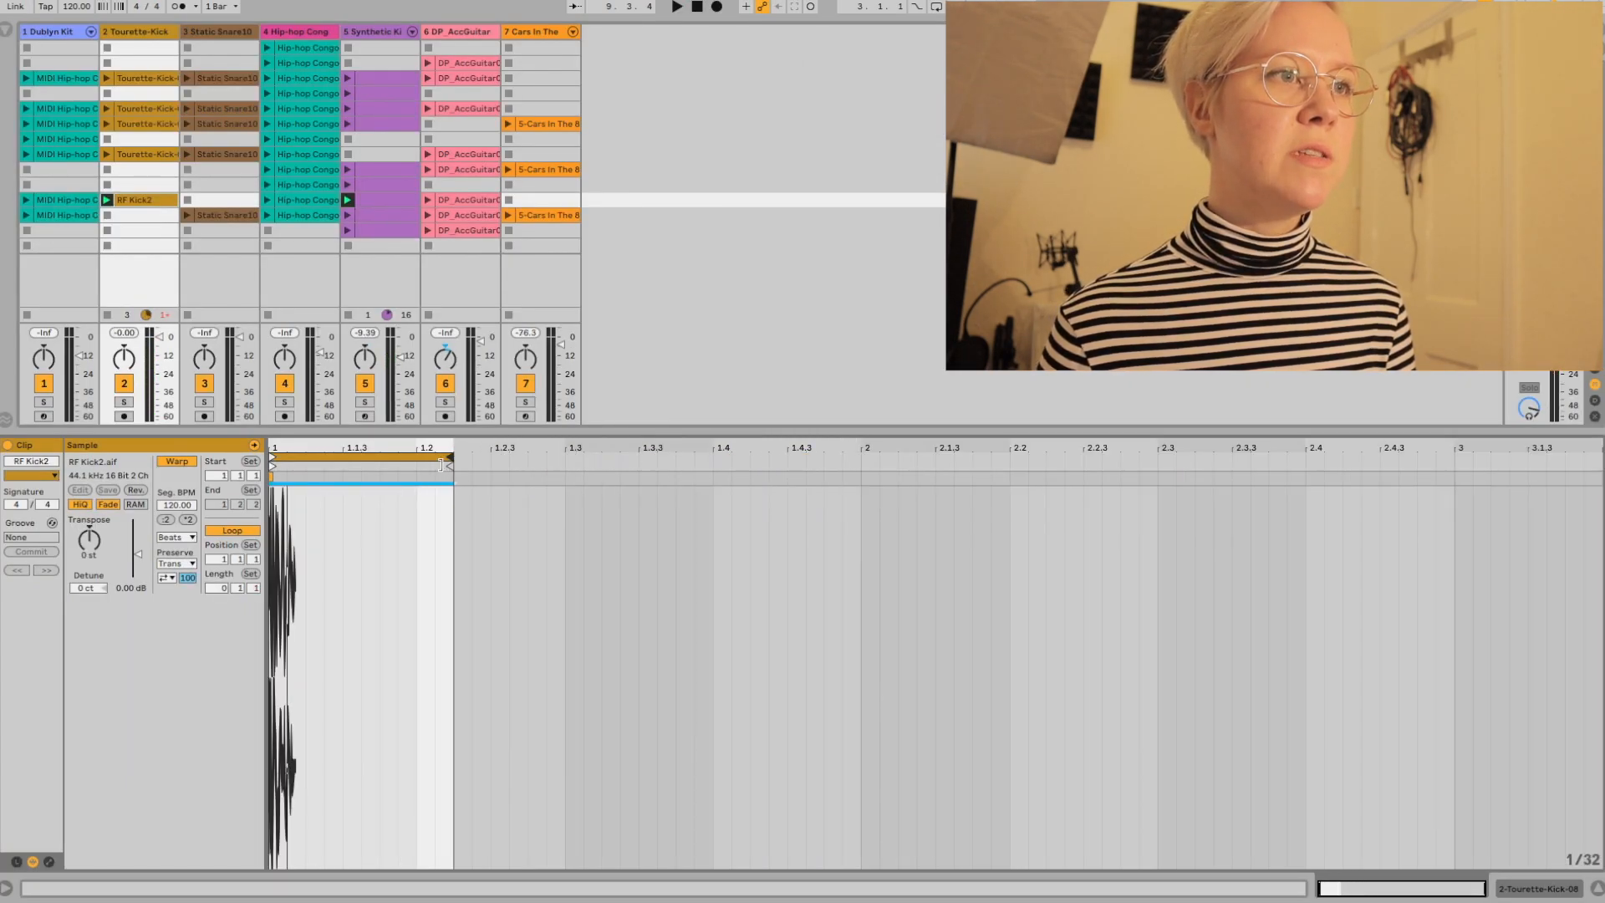
key(space)
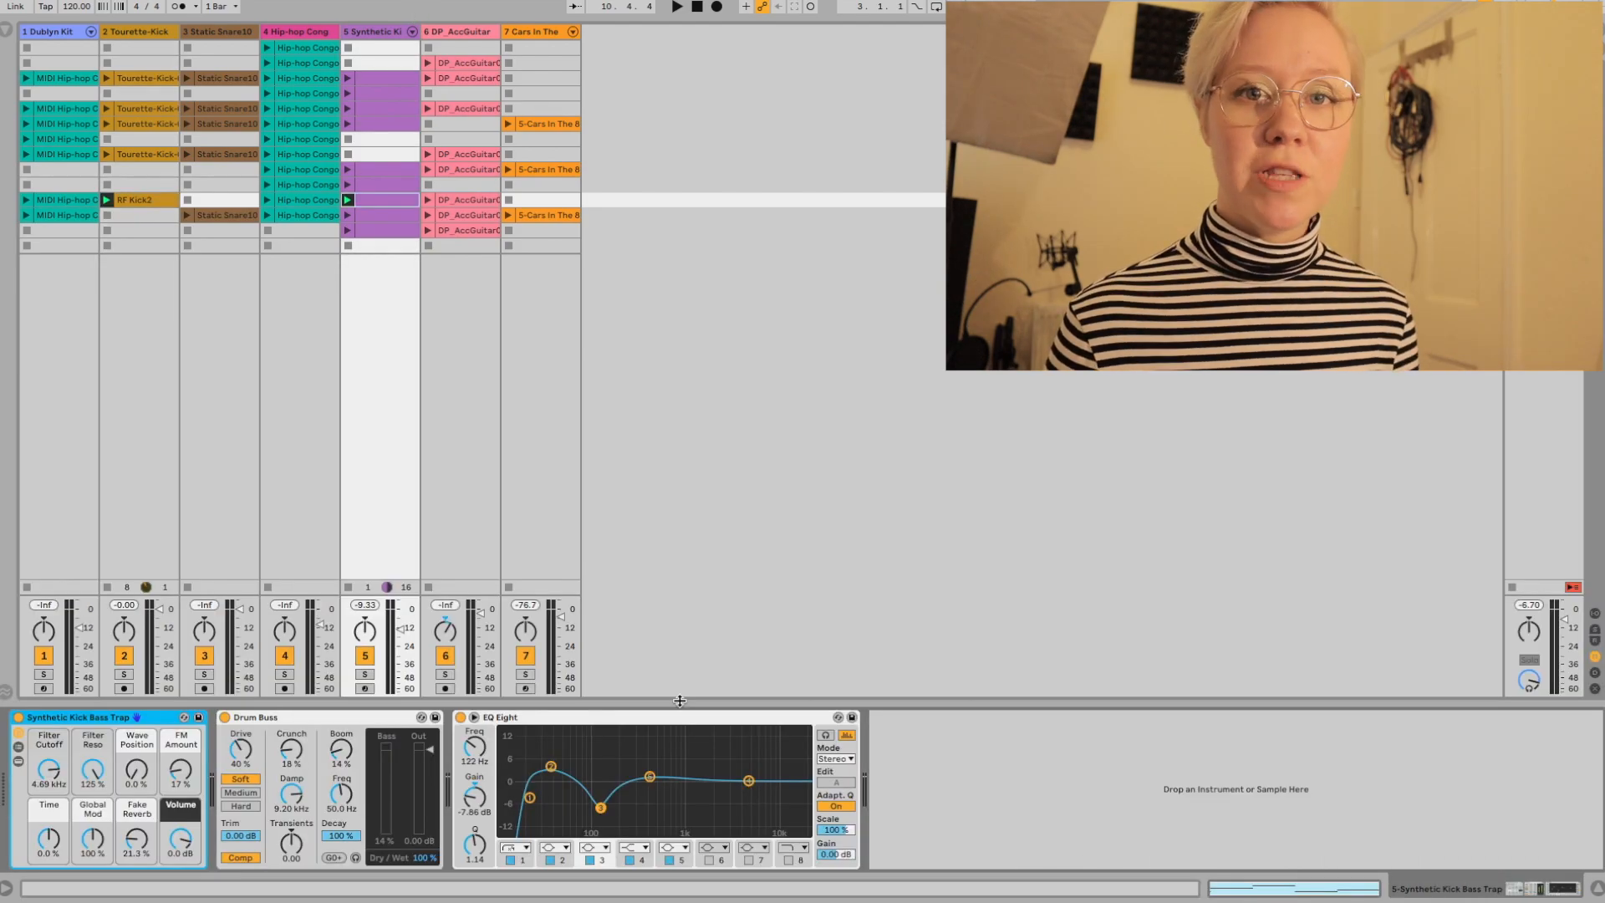
Step: Find the Compressor among the audio effects and insert it between Synthetic Kick Bass Trap and Drum Buss on the bass track
click(8, 33)
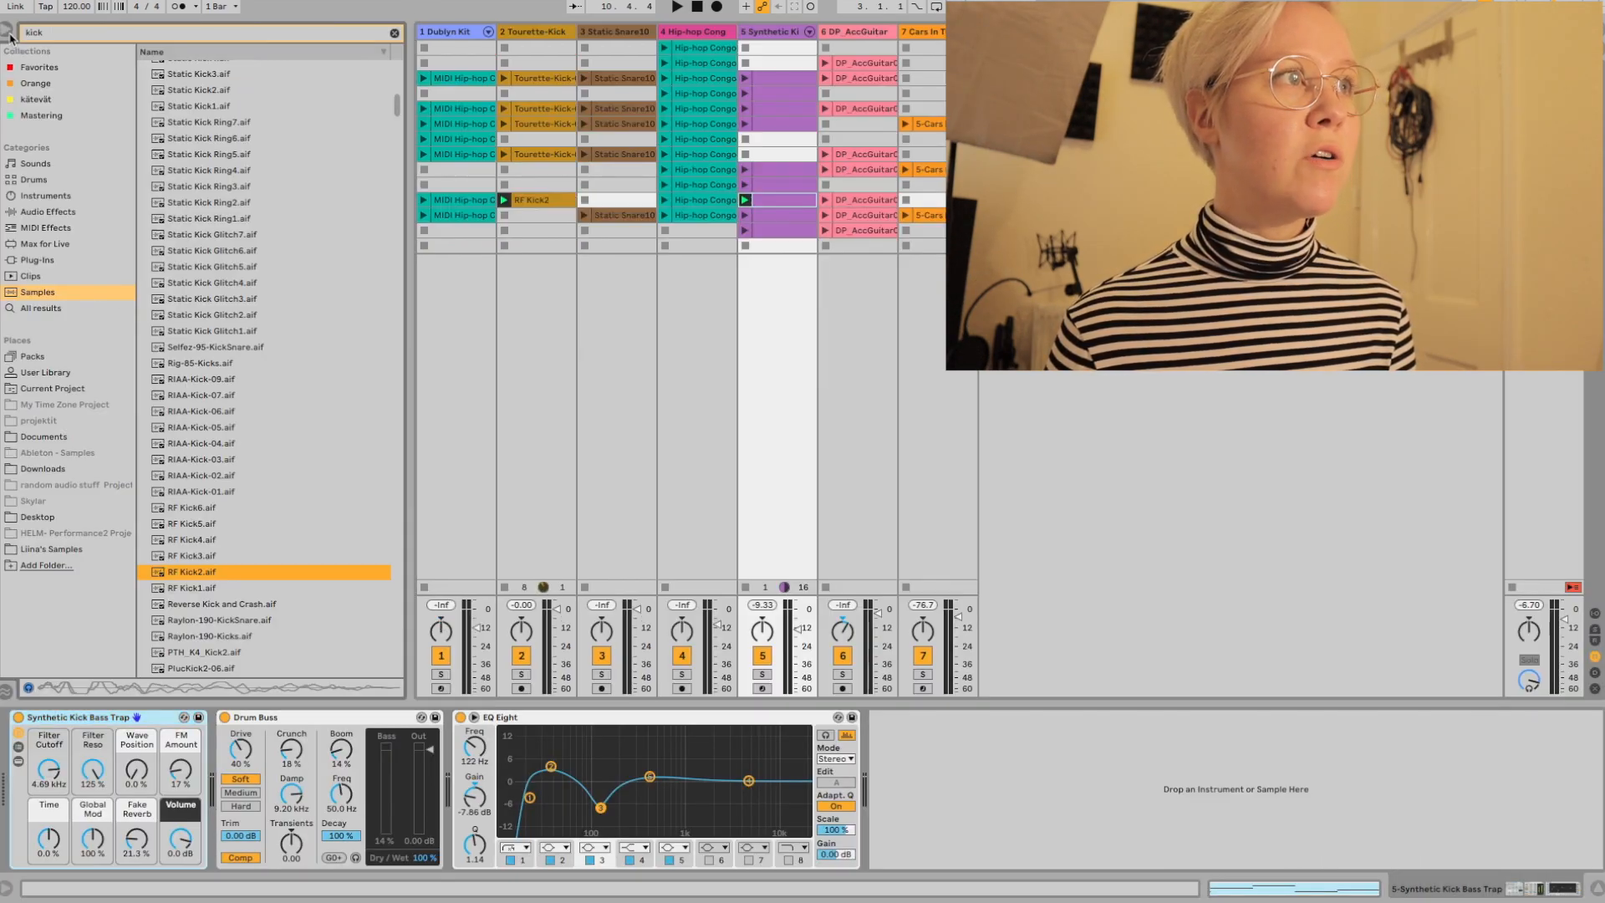
click(394, 34)
click(48, 212)
drag(192, 195, 257, 729)
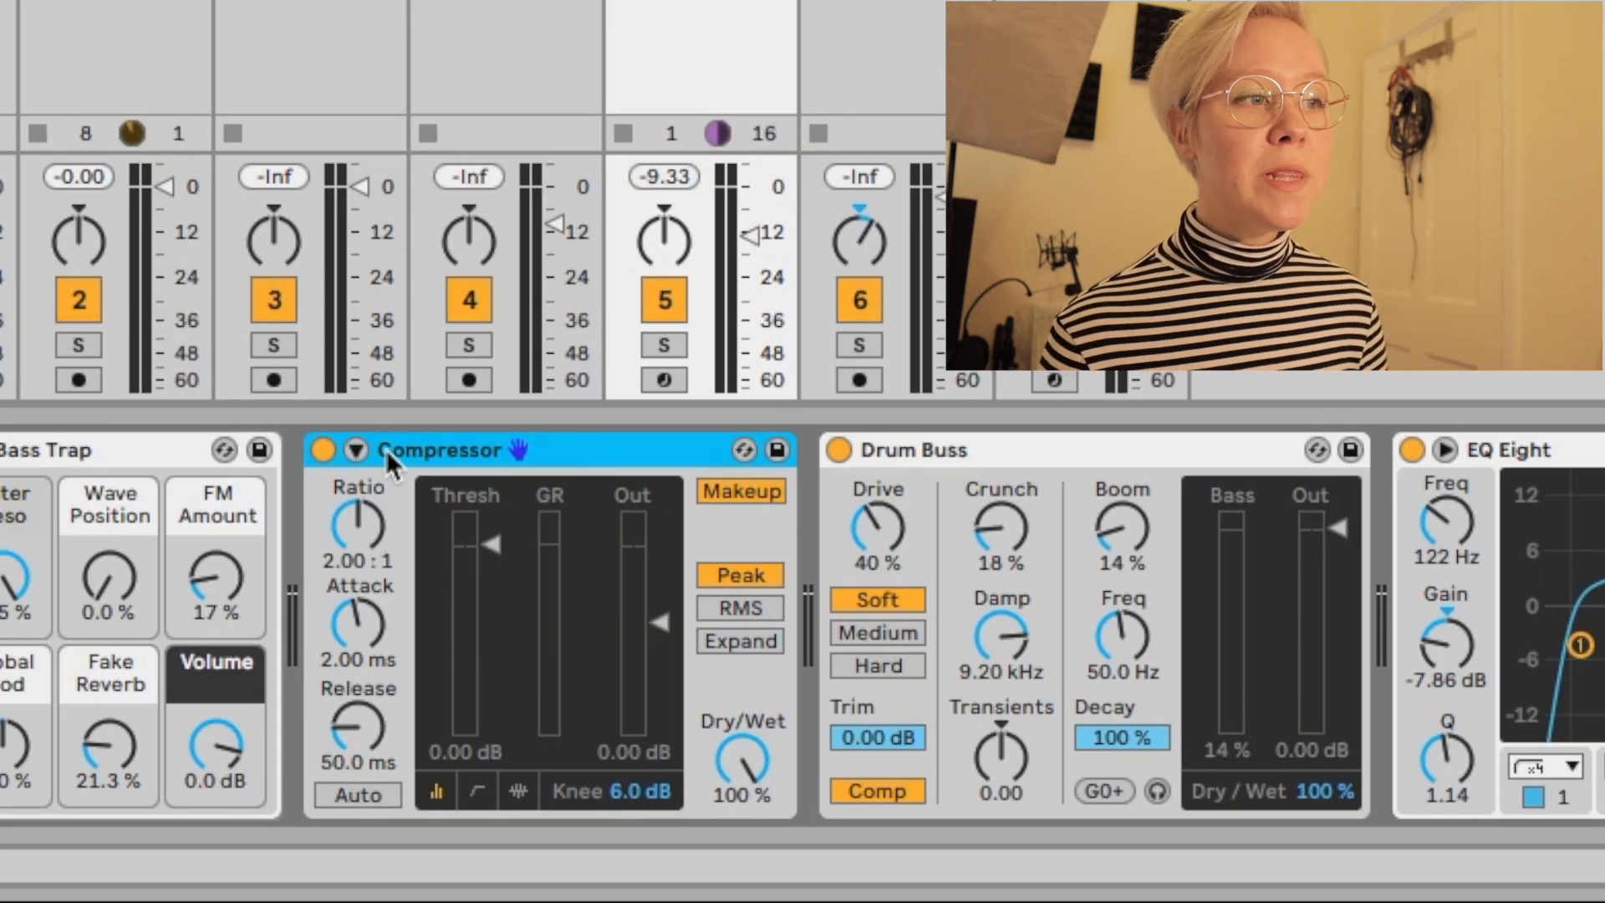
Step: Turn on the Compressor's sidechain and choose the kick track as its audio source
click(356, 450)
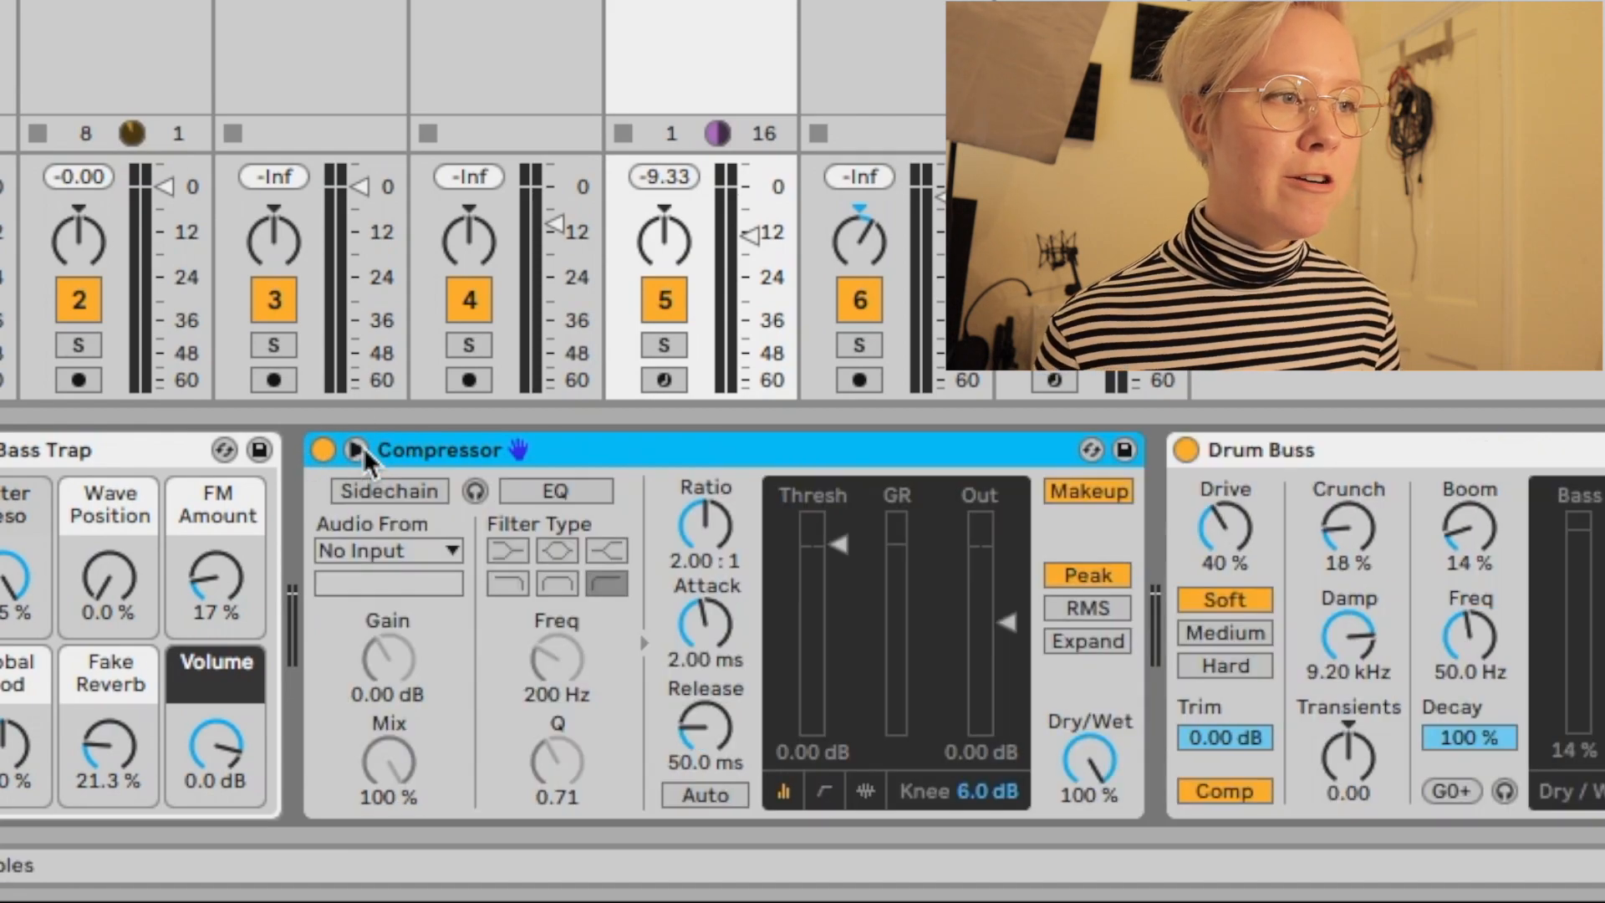
click(428, 492)
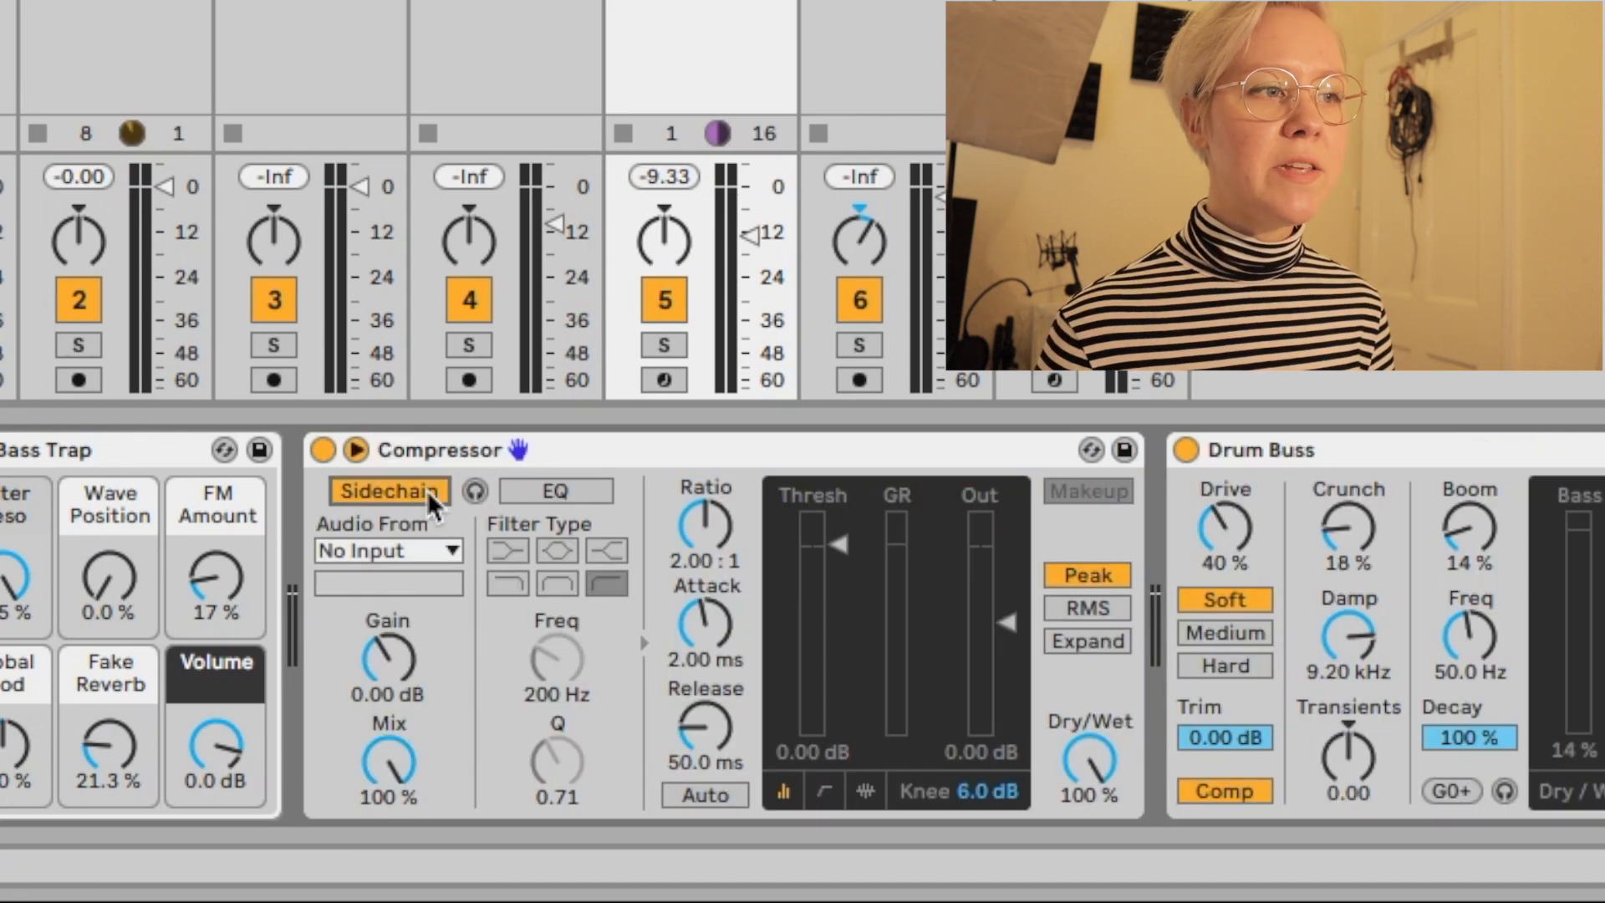
click(393, 528)
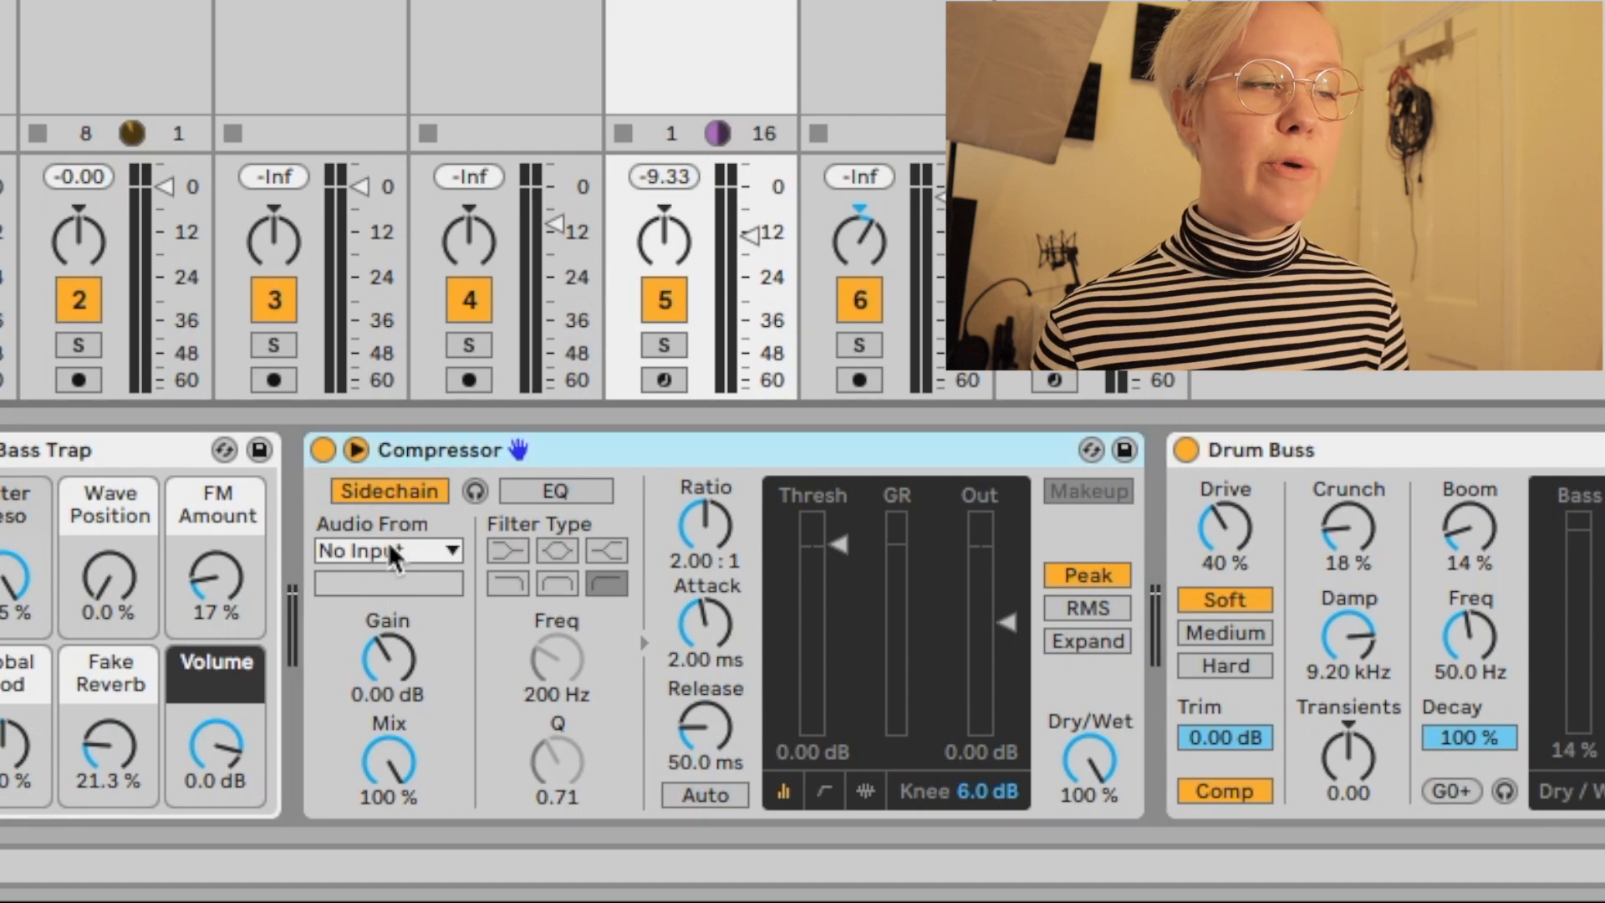
click(389, 552)
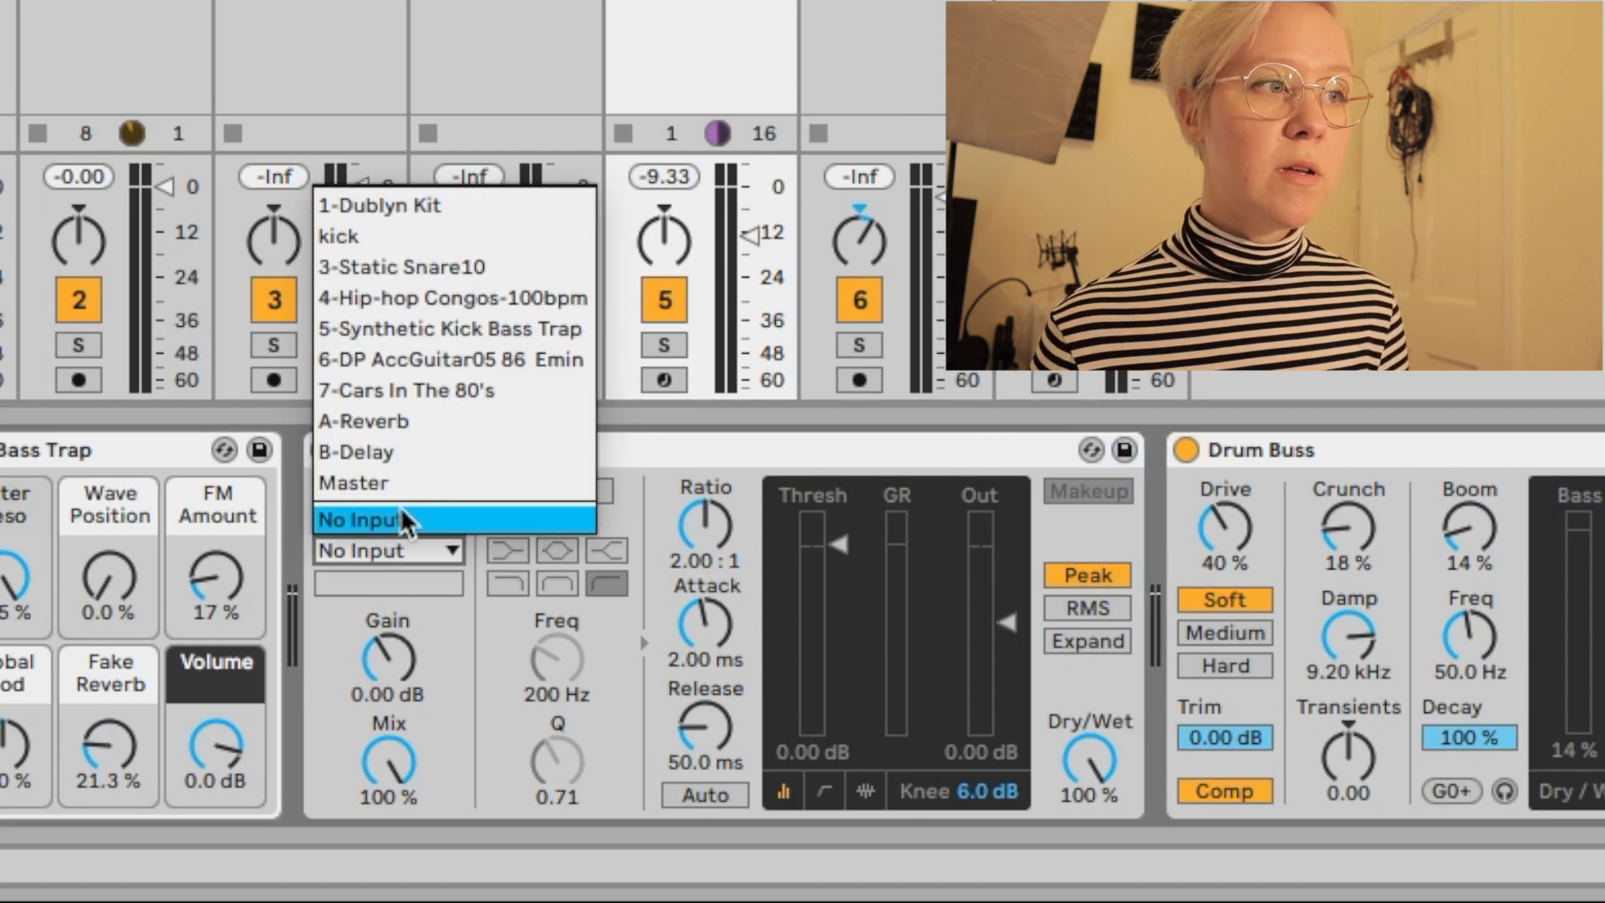
click(370, 237)
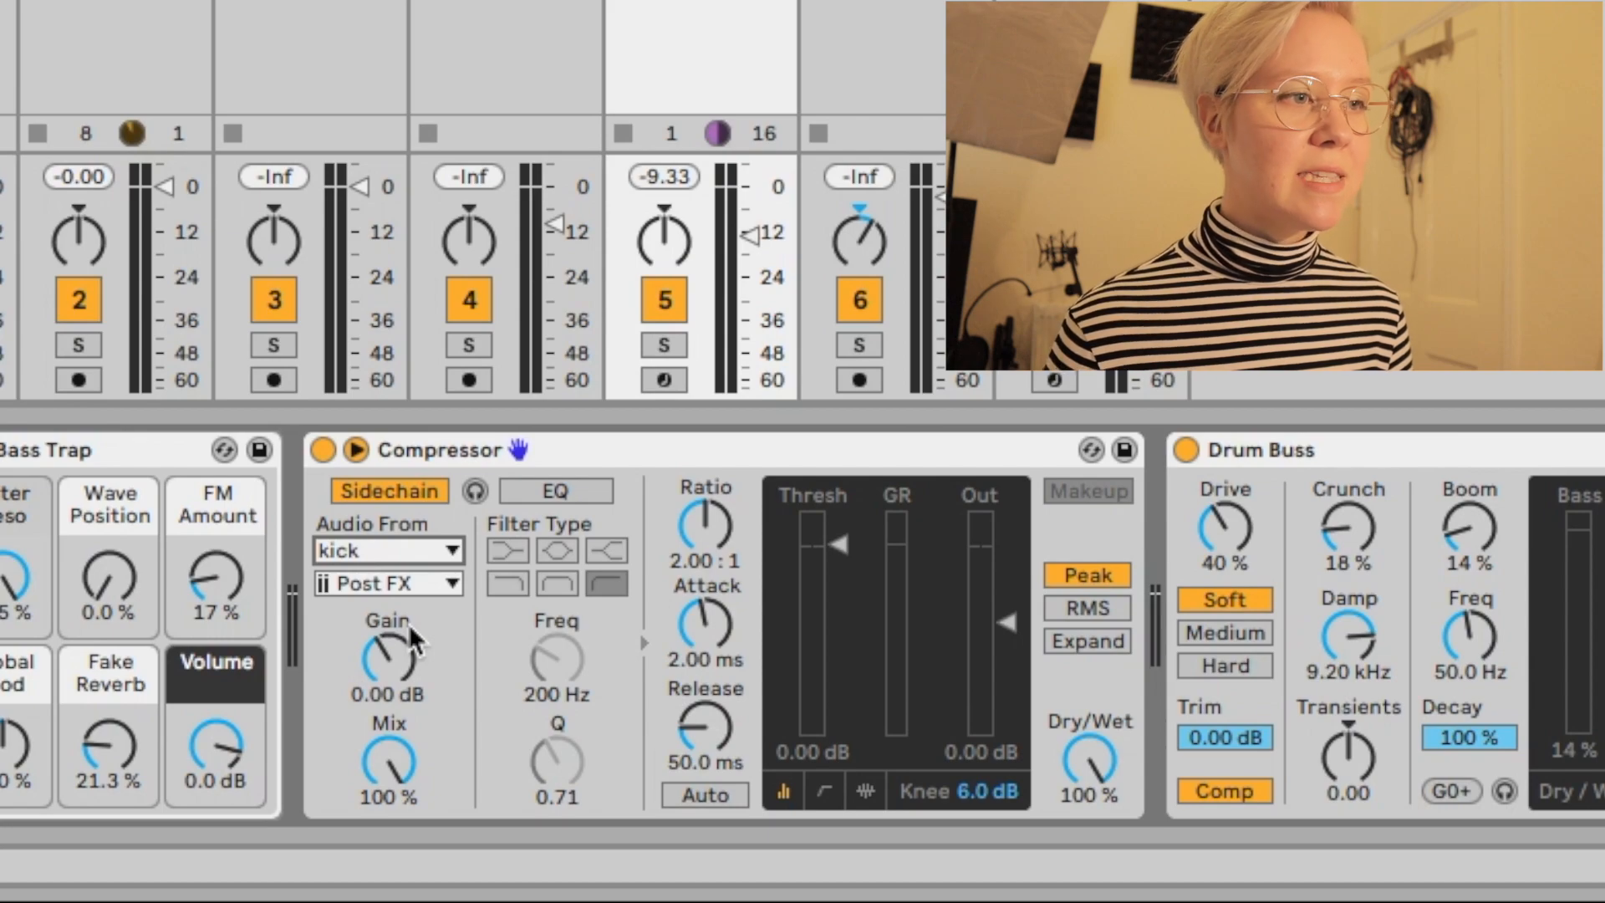
Step: Set the Compressor's ratio to 4.06:1, attack to 0.04 ms, release to 5.32 ms and threshold to -28.1 dB, and mute the kick track
drag(705, 525, 704, 502)
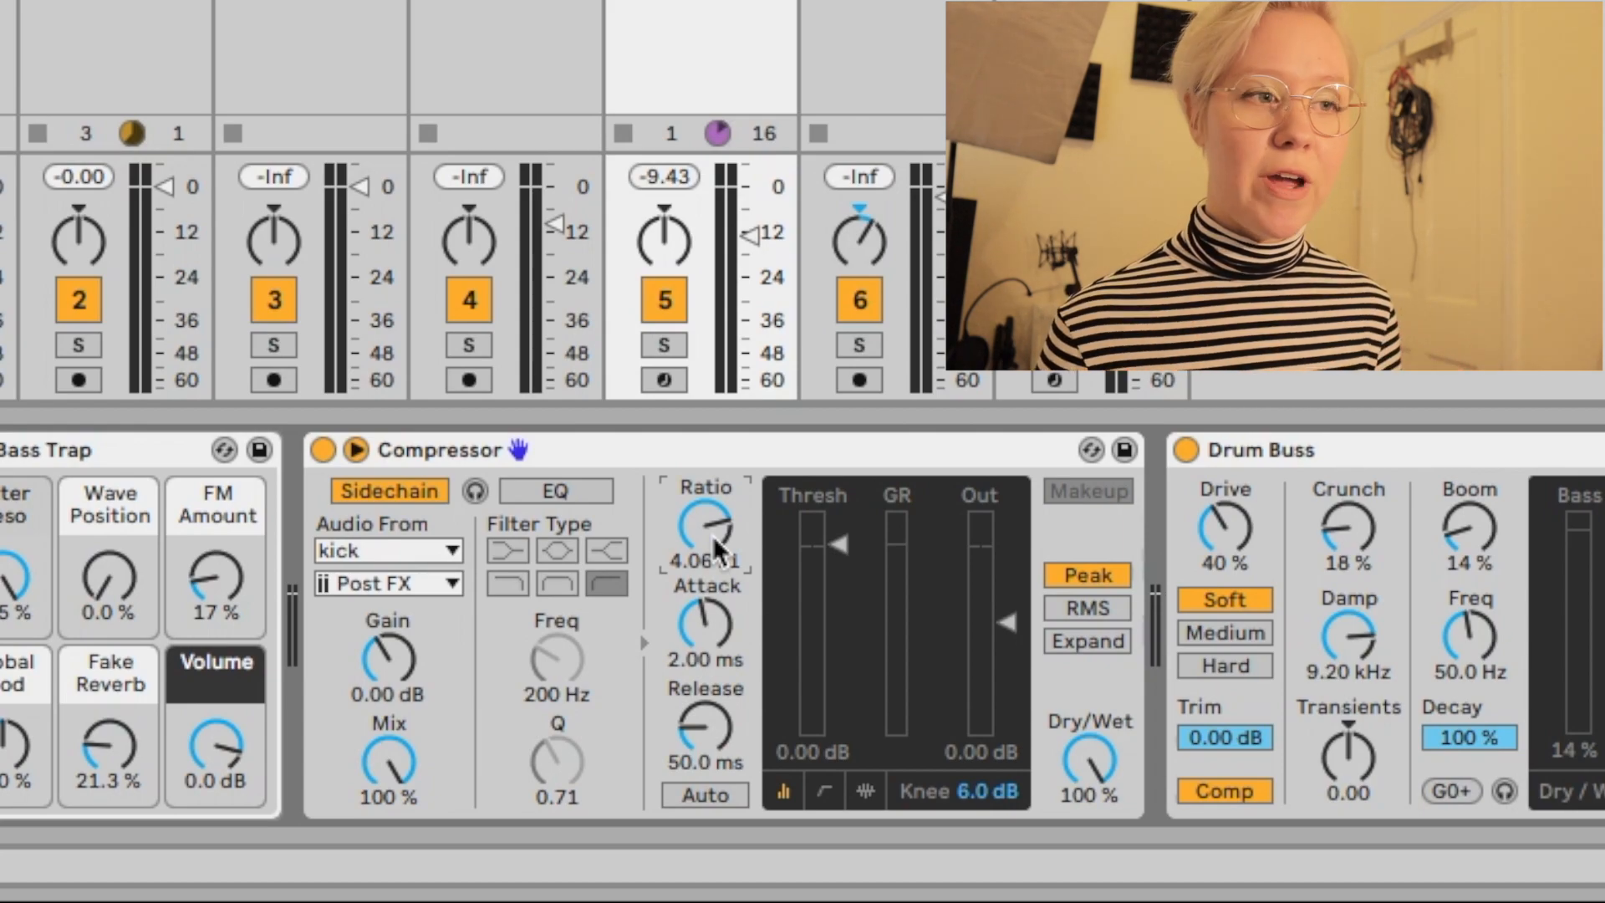
drag(704, 623, 705, 694)
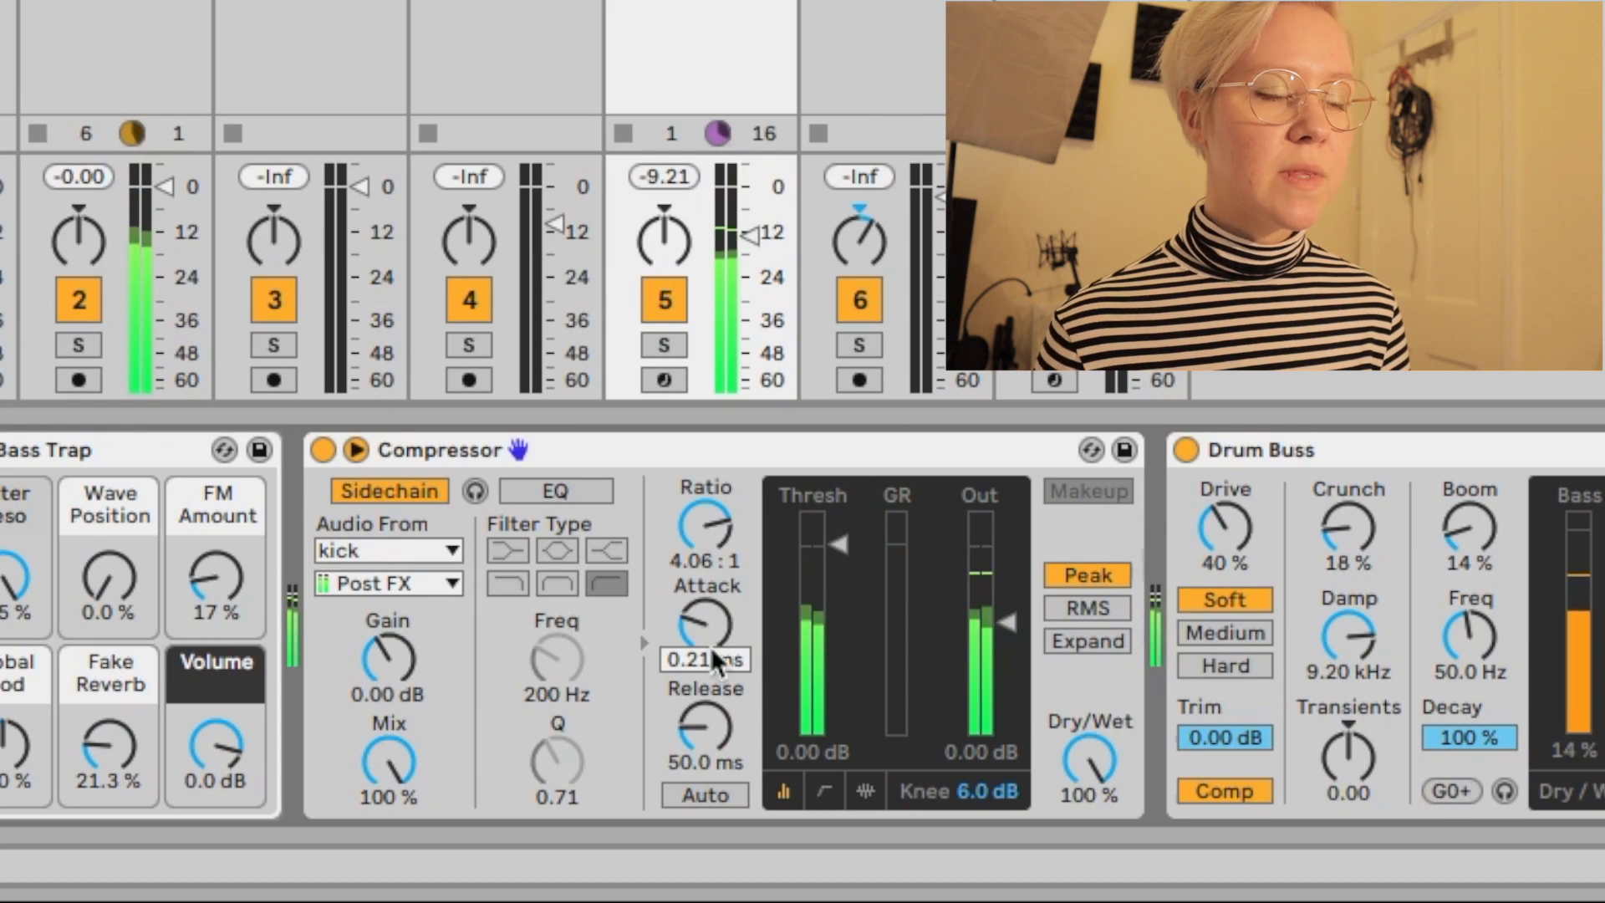
drag(733, 623, 733, 647)
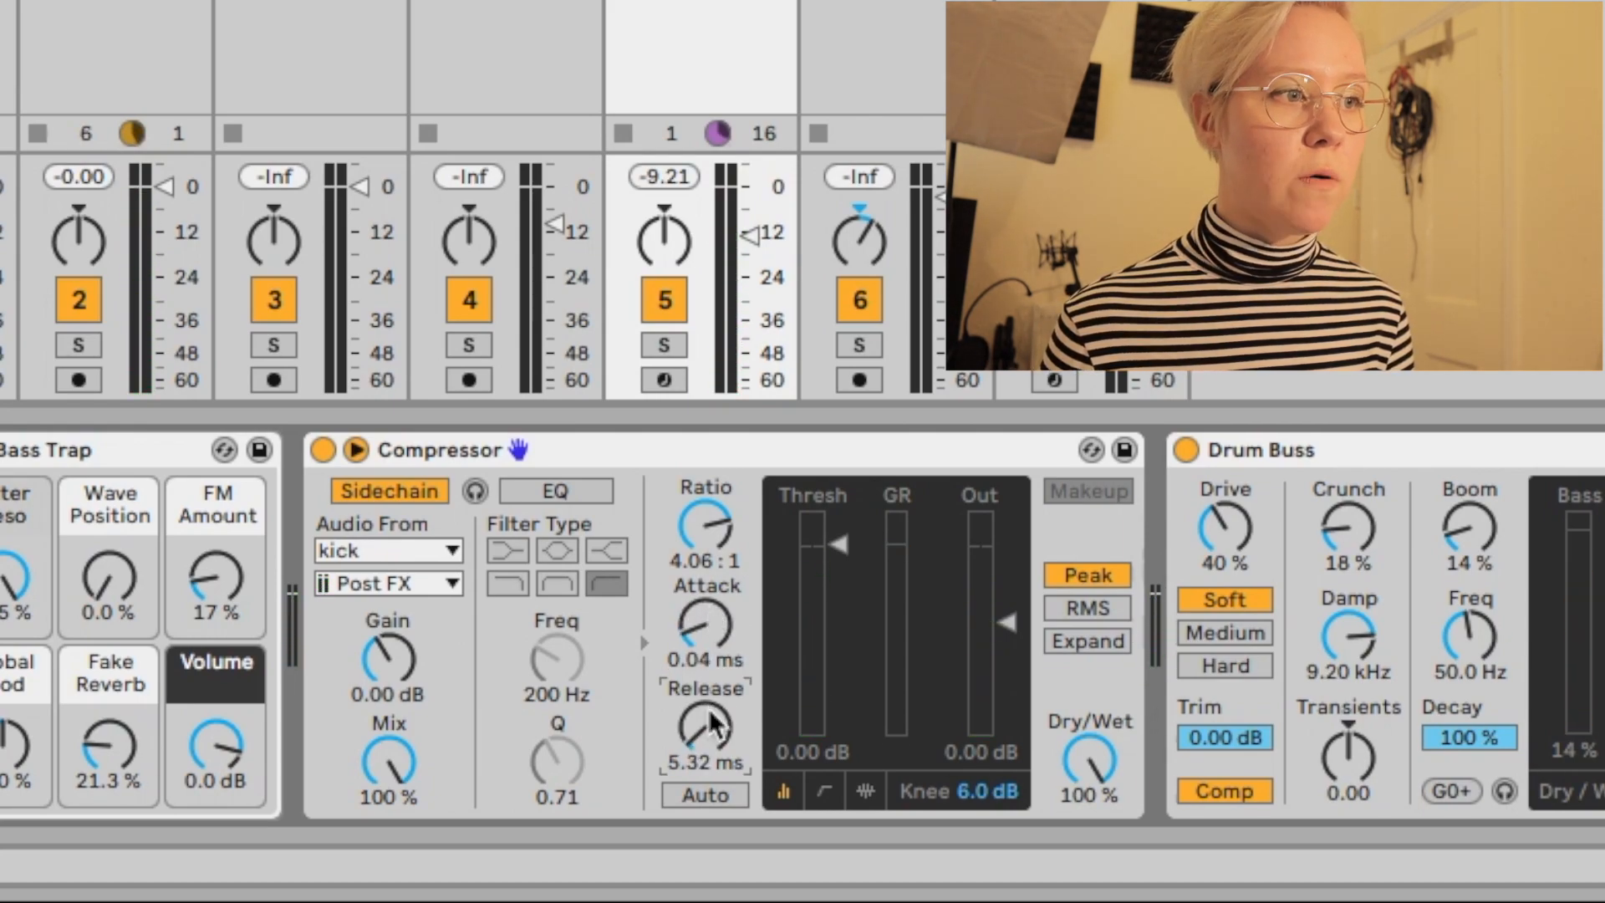
drag(838, 544, 796, 538)
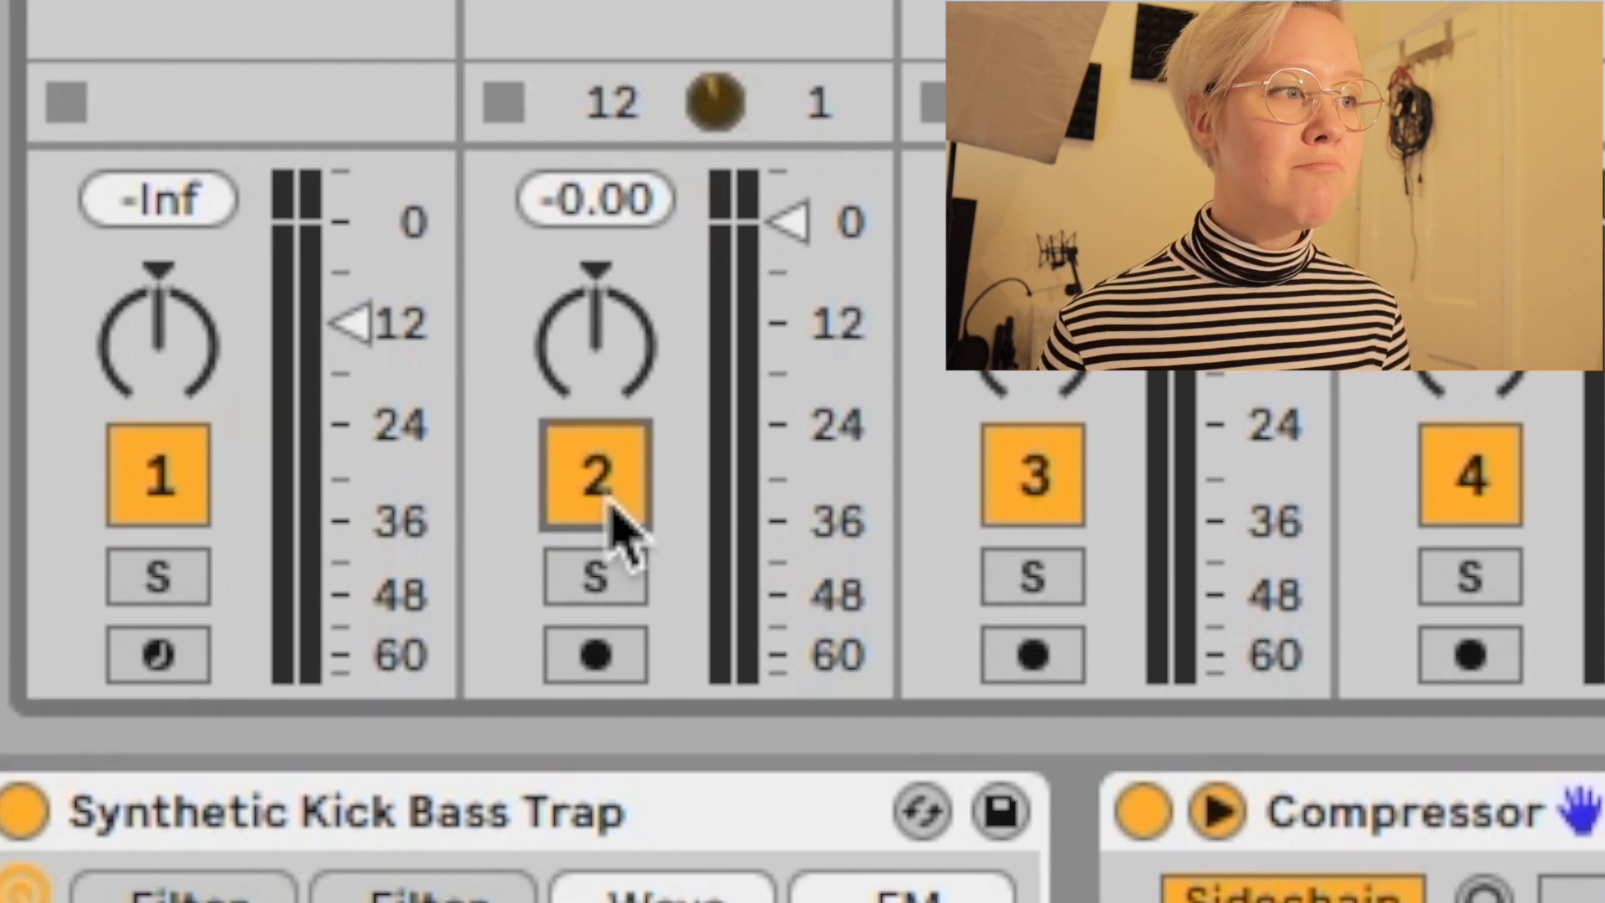
click(612, 505)
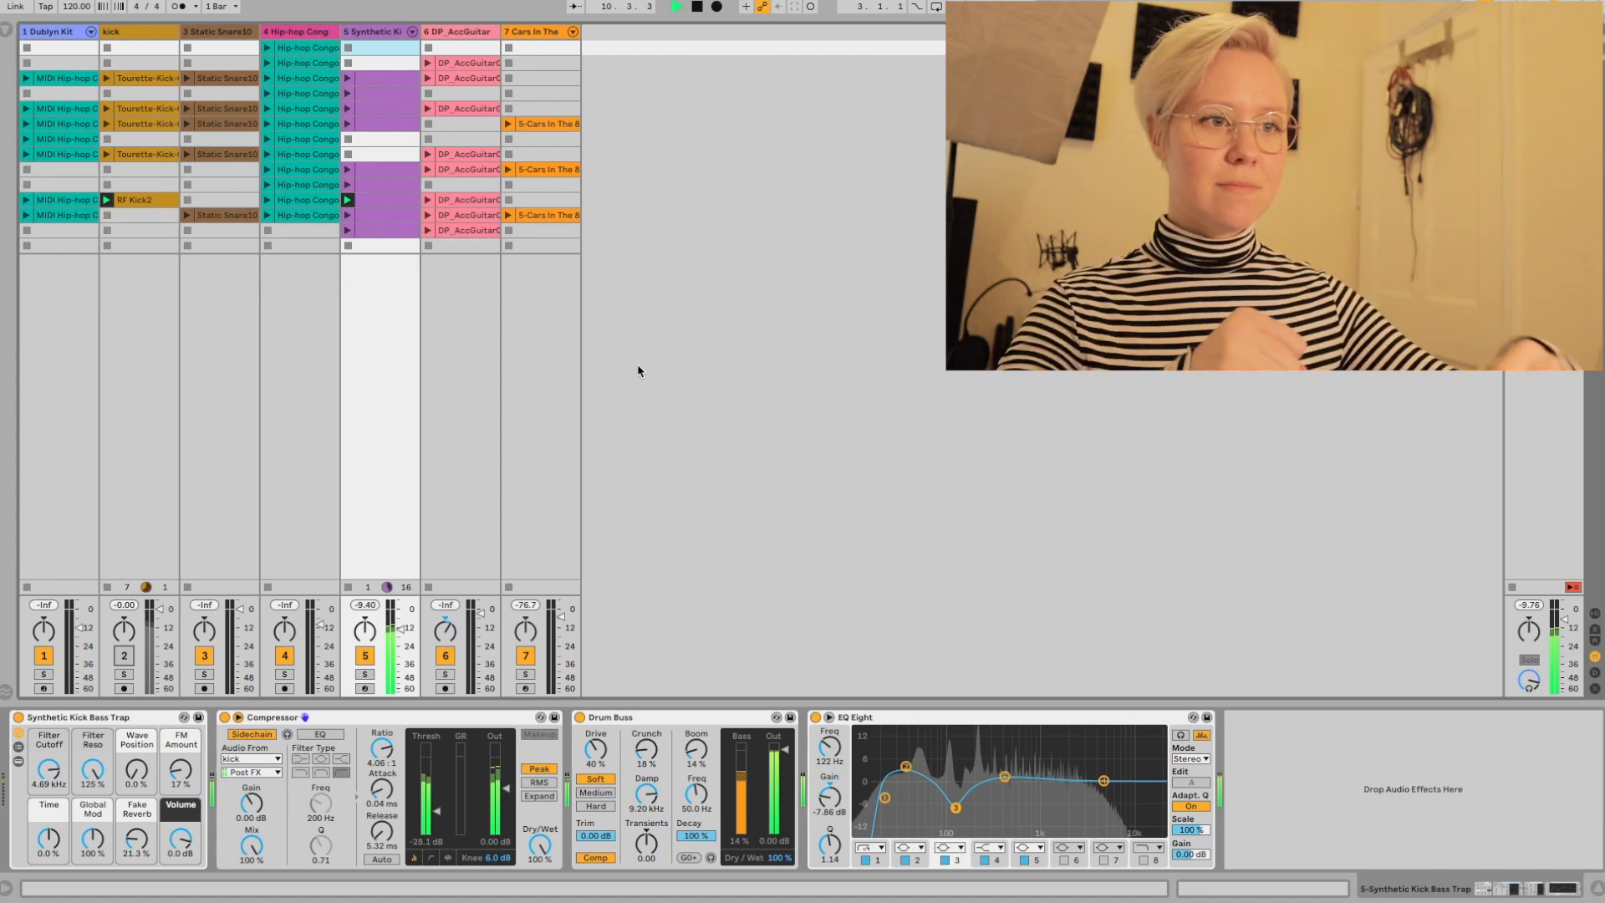
Step: Switch the bass Compressor's sidechain source to 6-DP AccGuitar05 86 Emin and play the bass clip together with the guitar
double_click(387, 201)
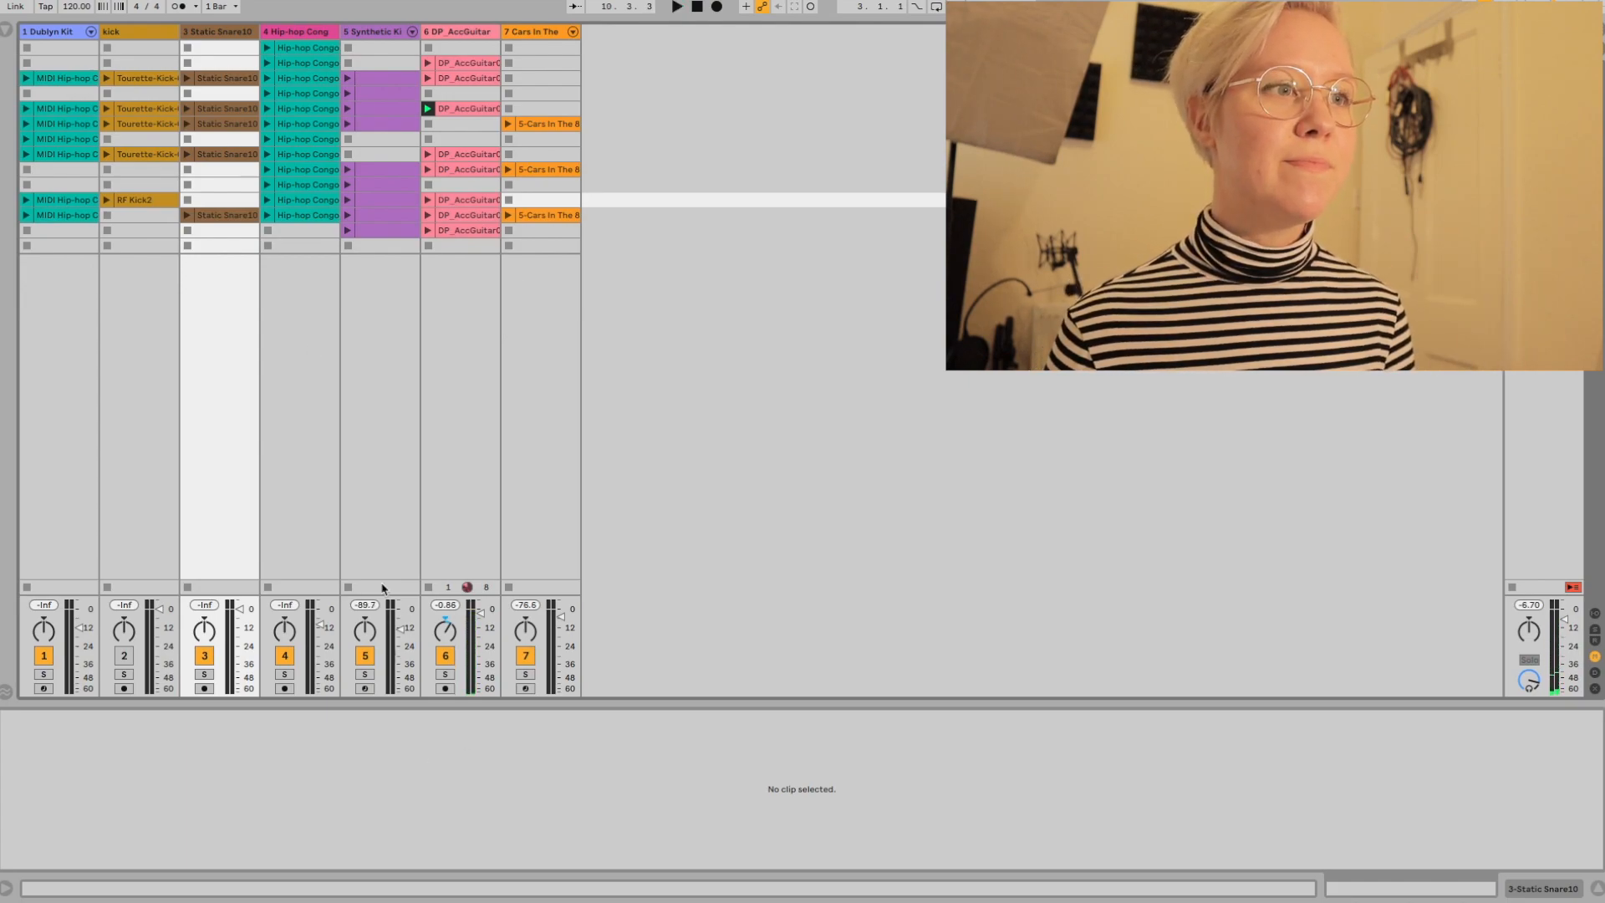
click(383, 200)
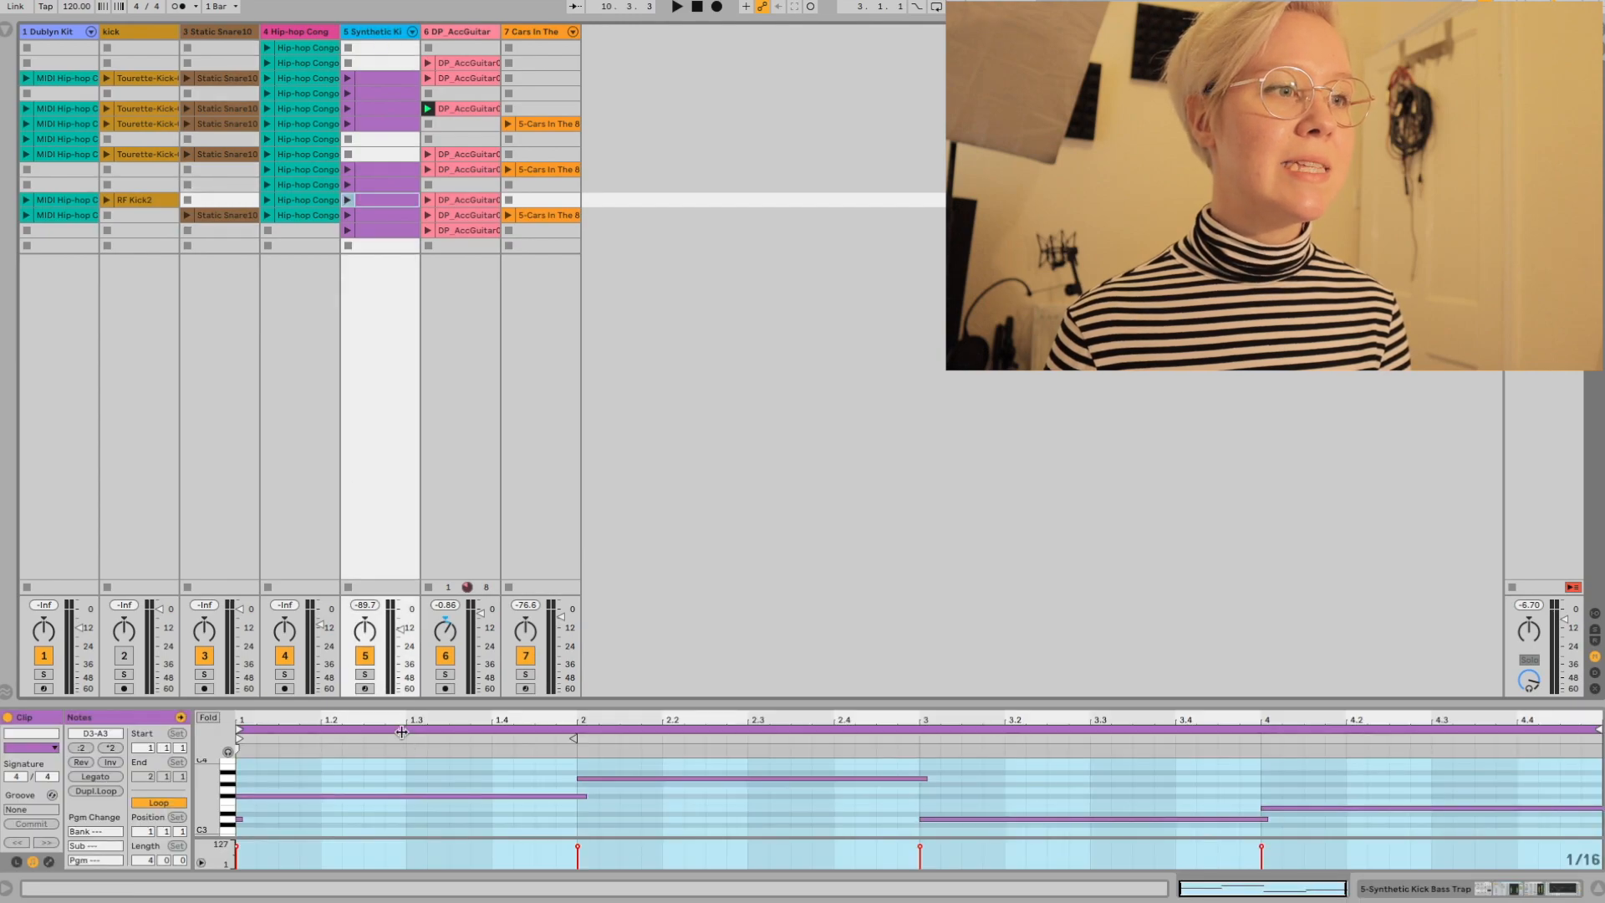
click(1368, 890)
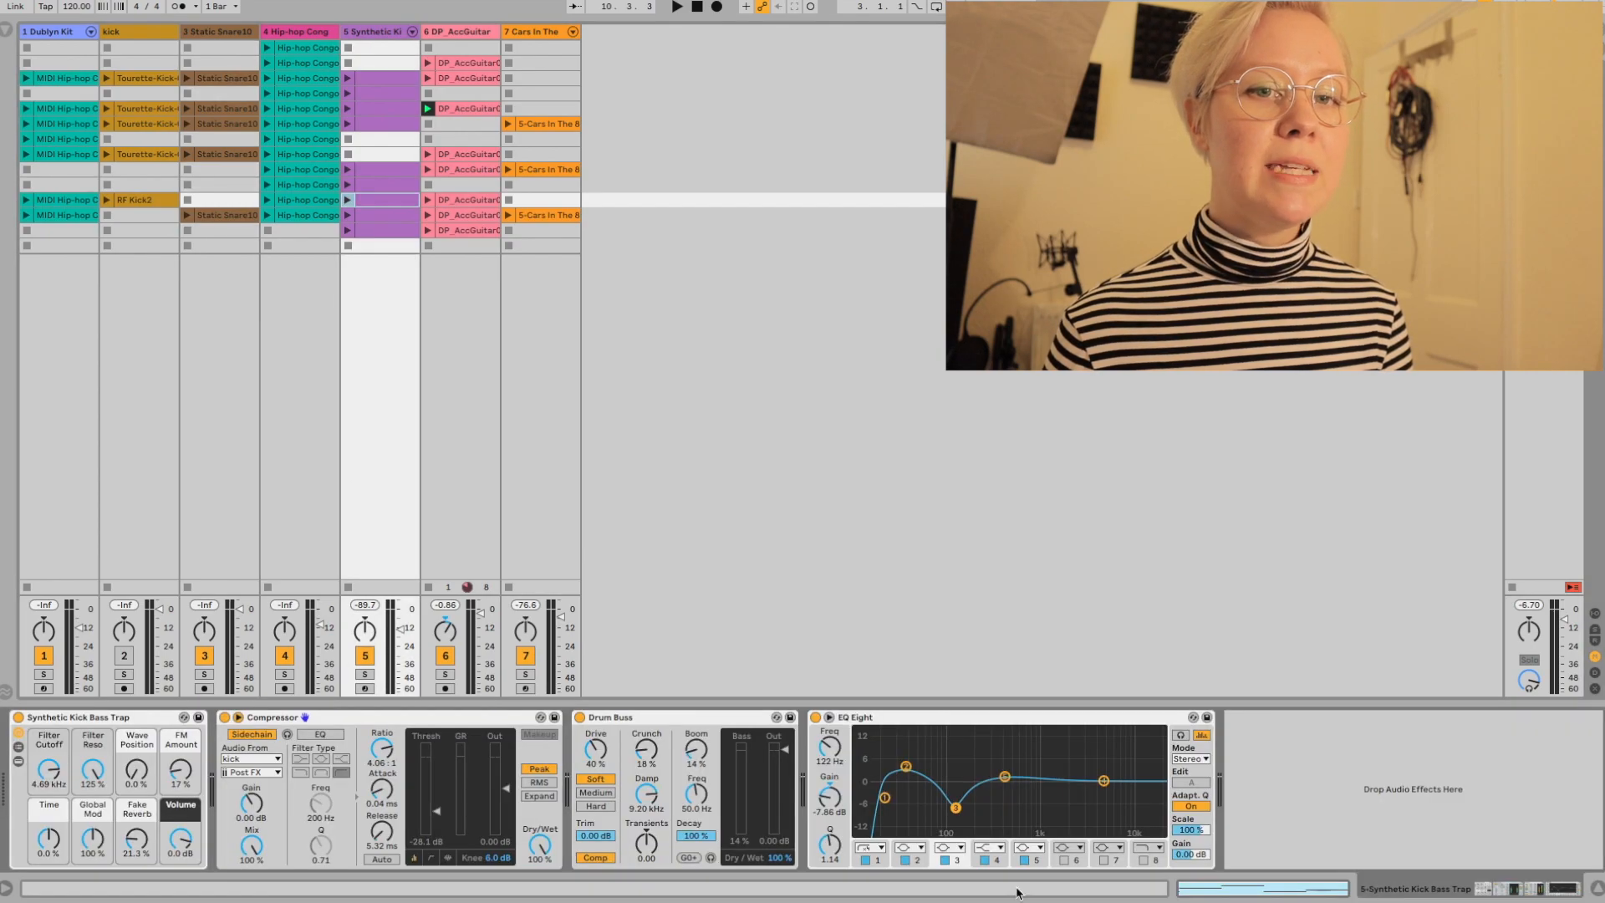
click(411, 550)
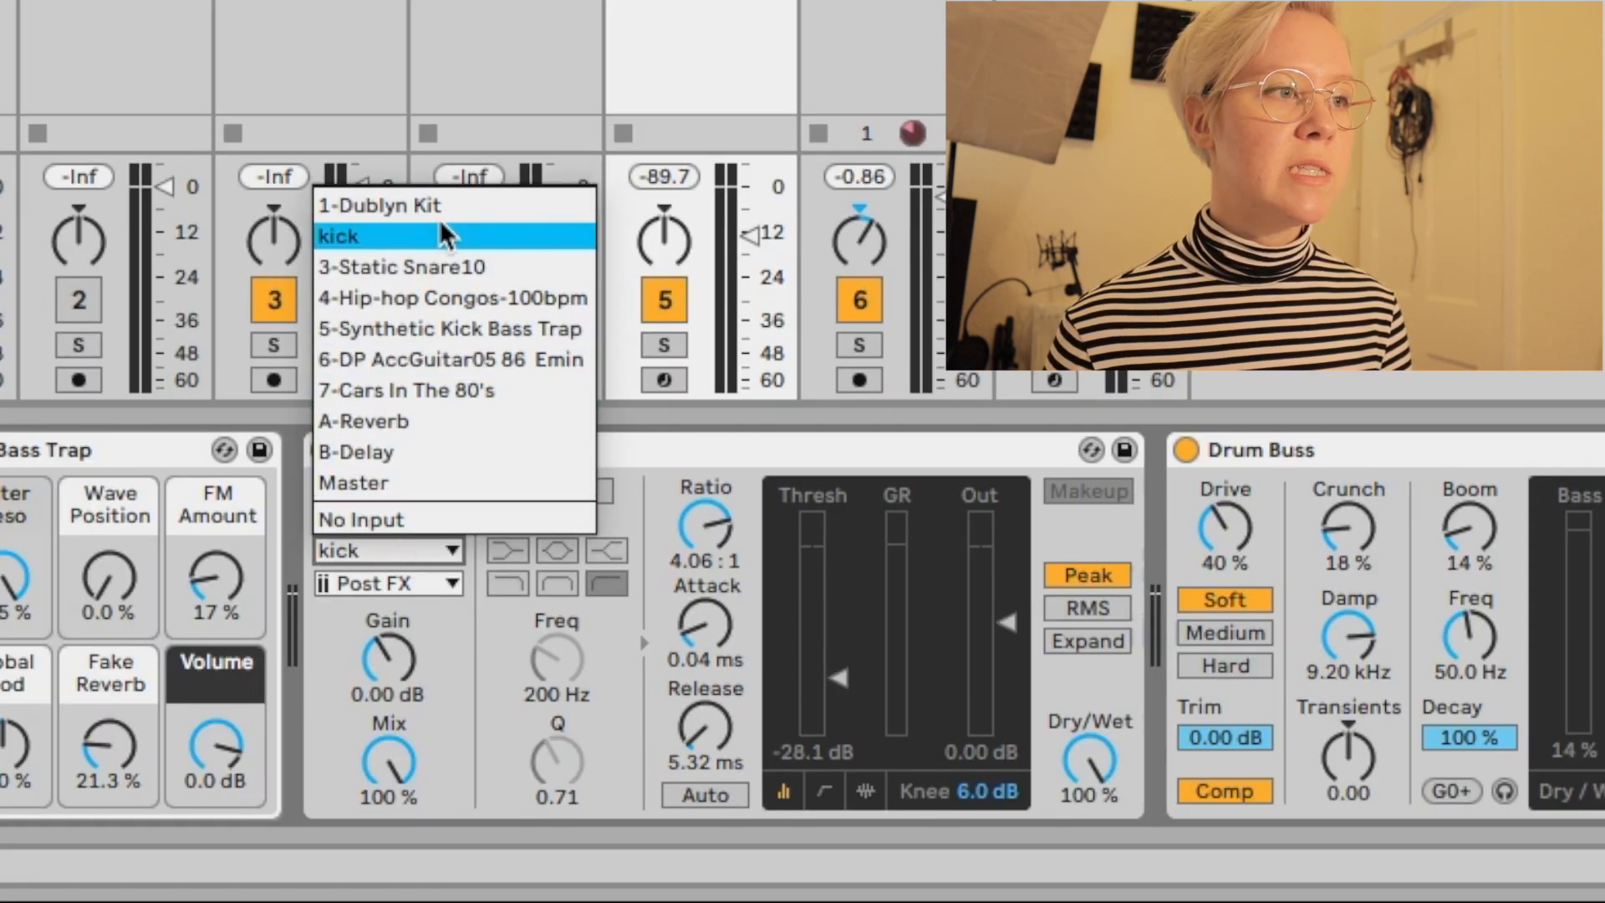
click(452, 368)
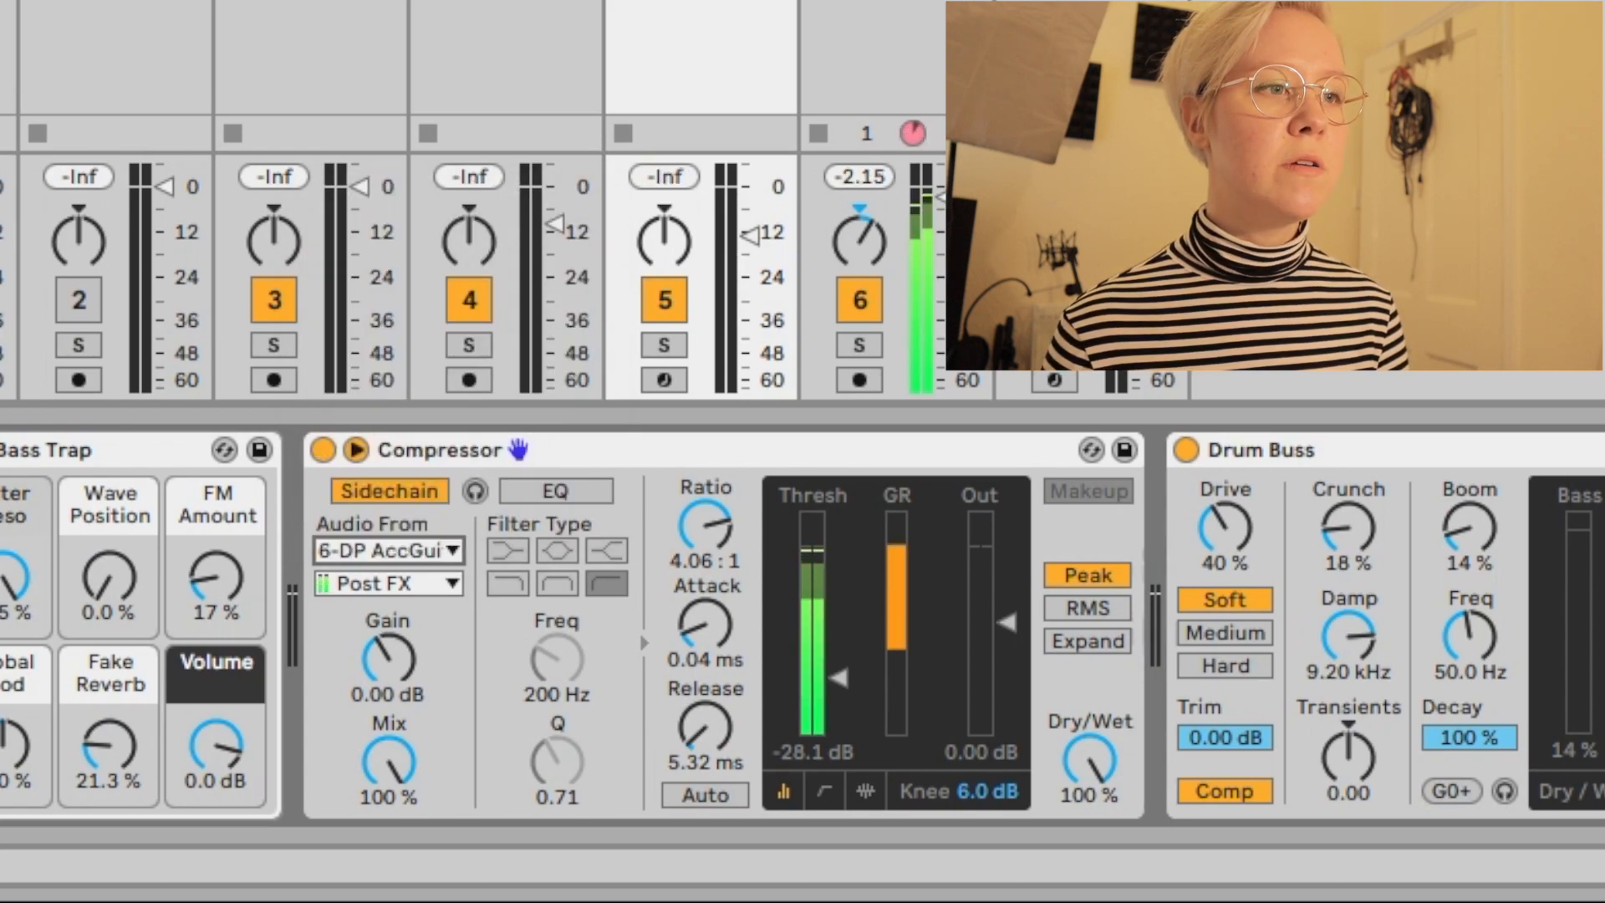
key(space)
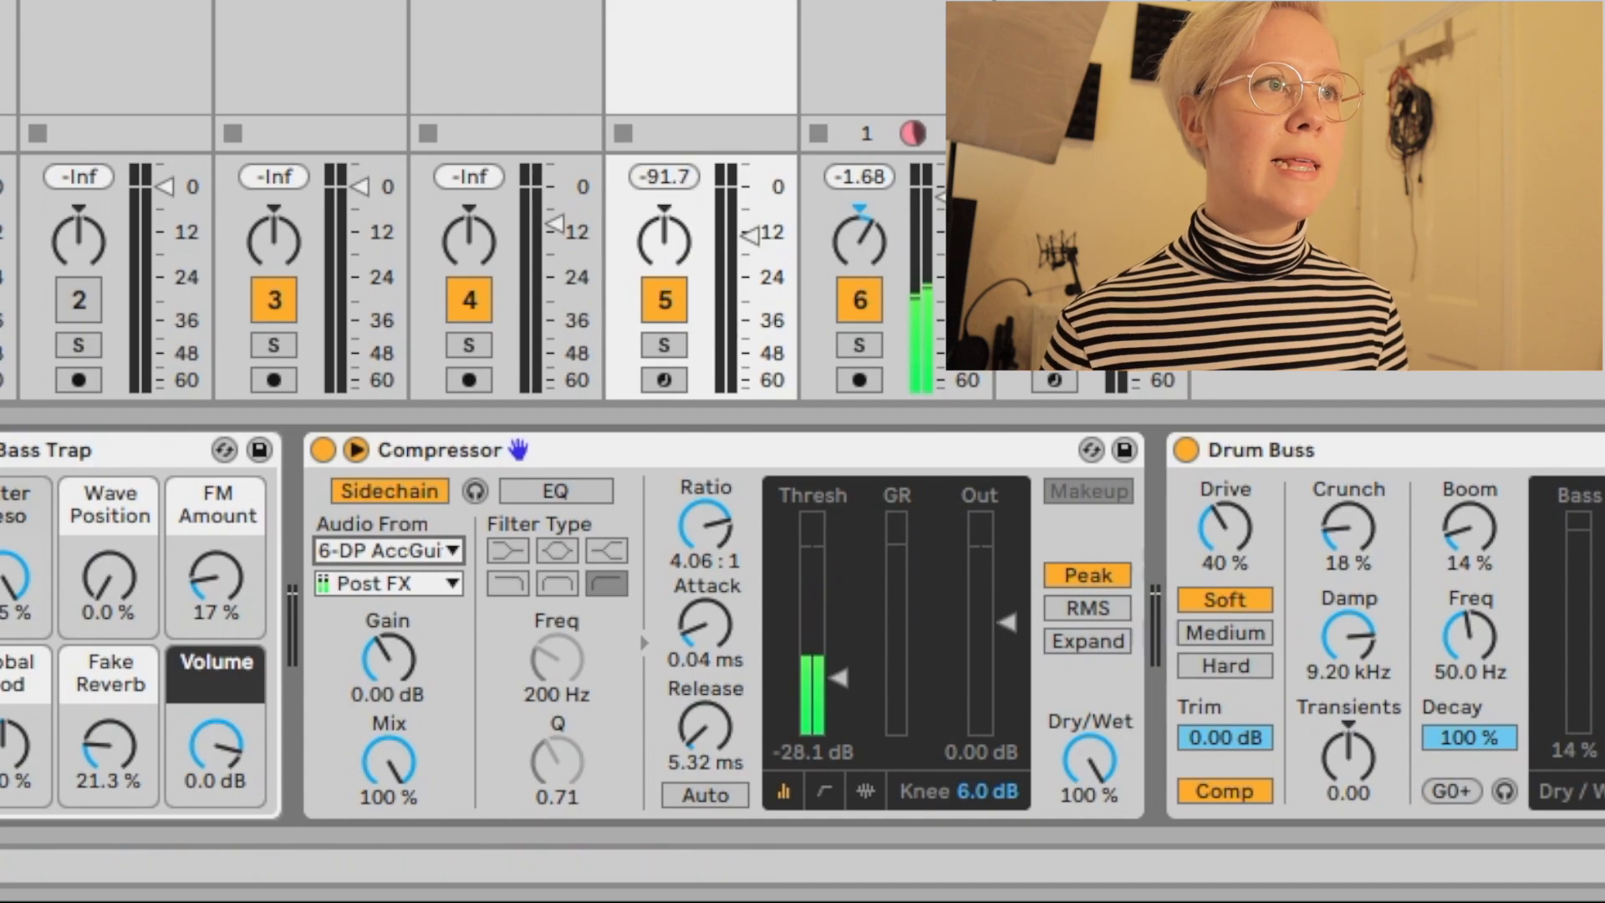
key(Return)
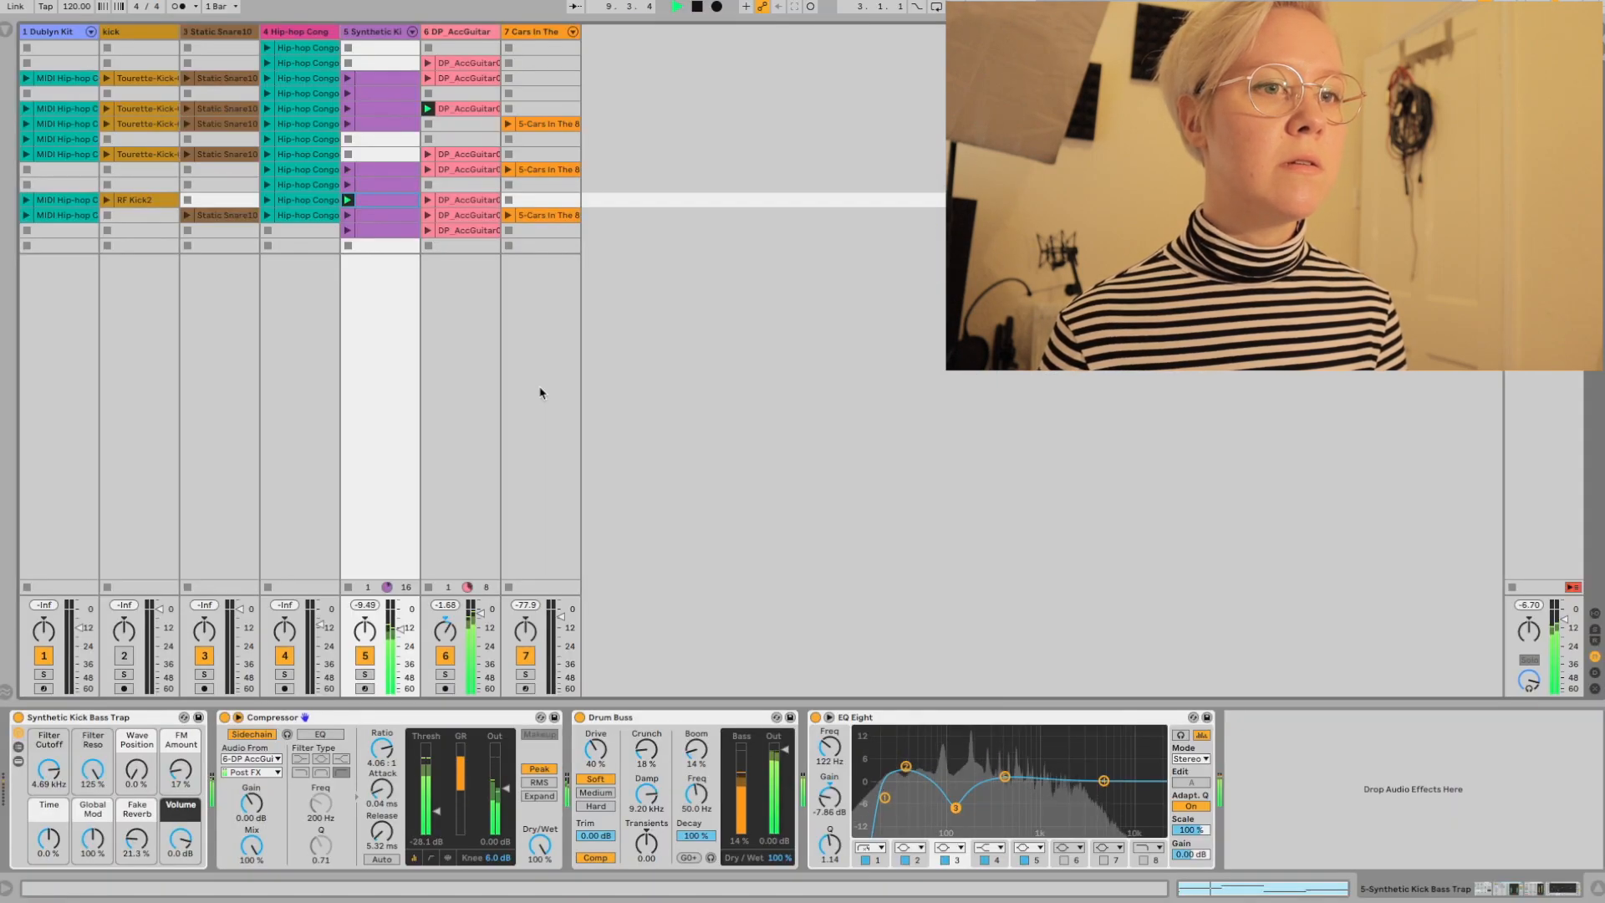
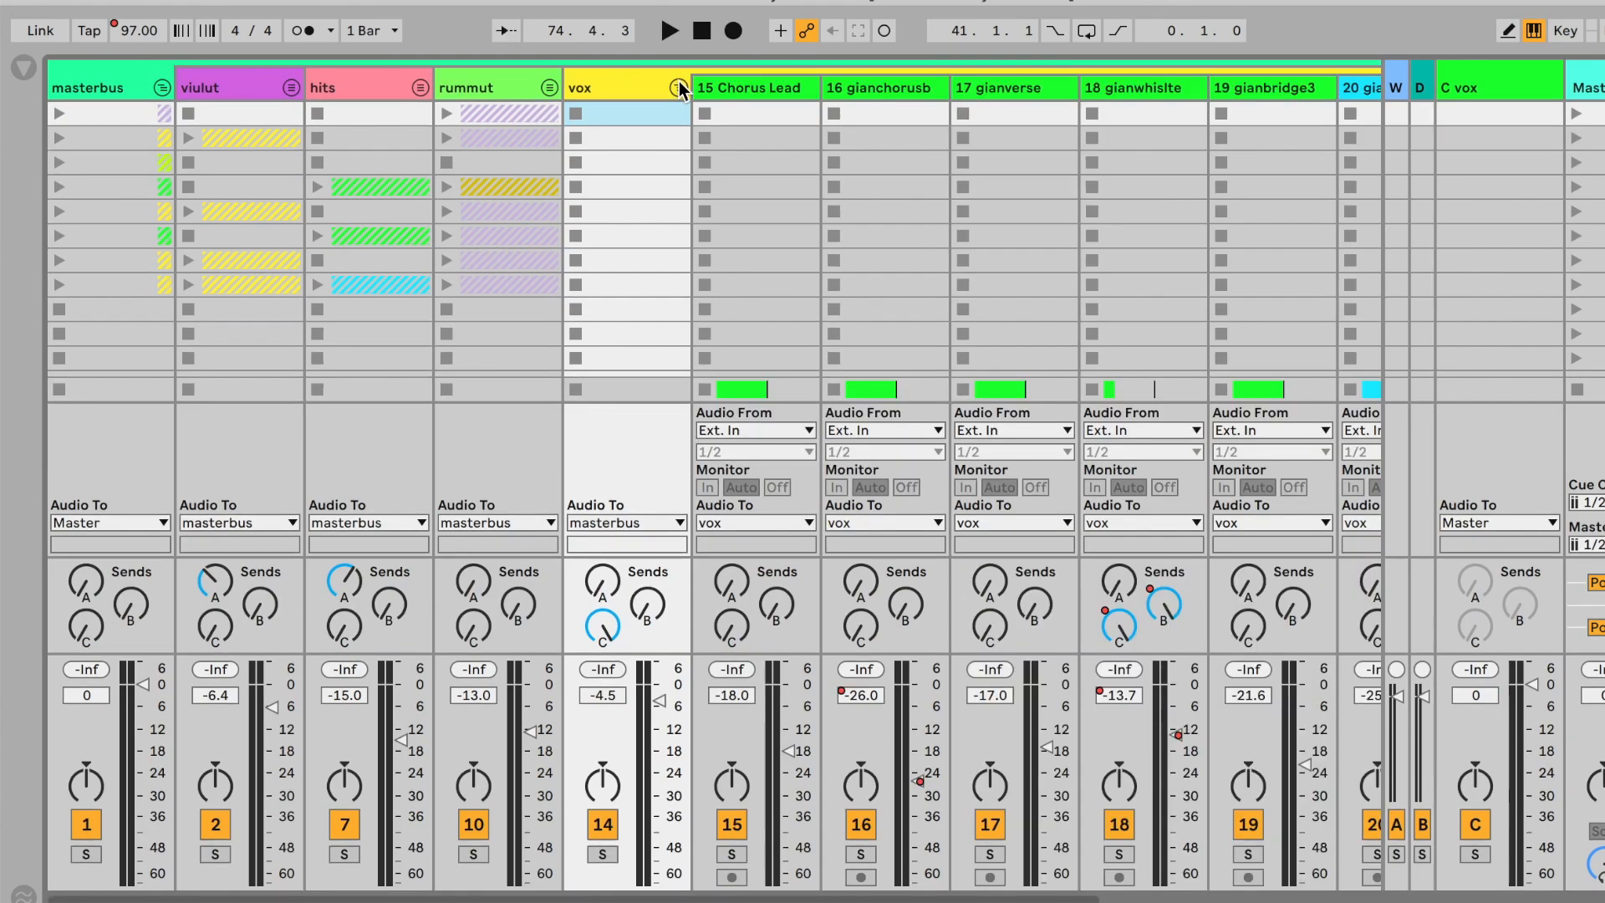
Step: Fold the vox group and the masterbus group in the Session View
click(679, 81)
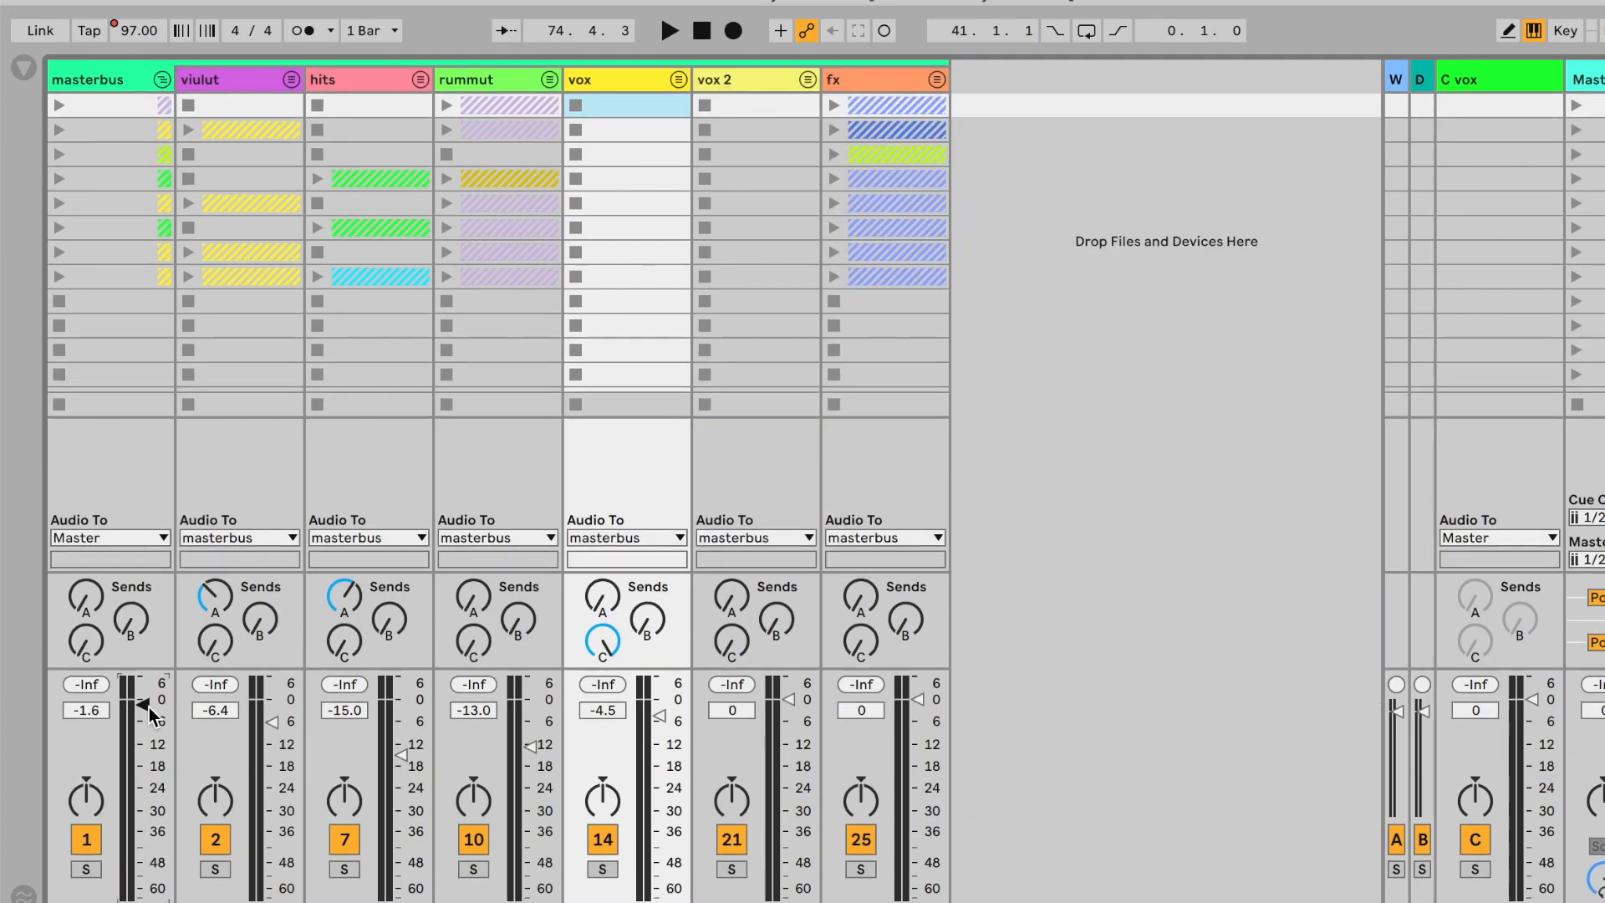
click(162, 78)
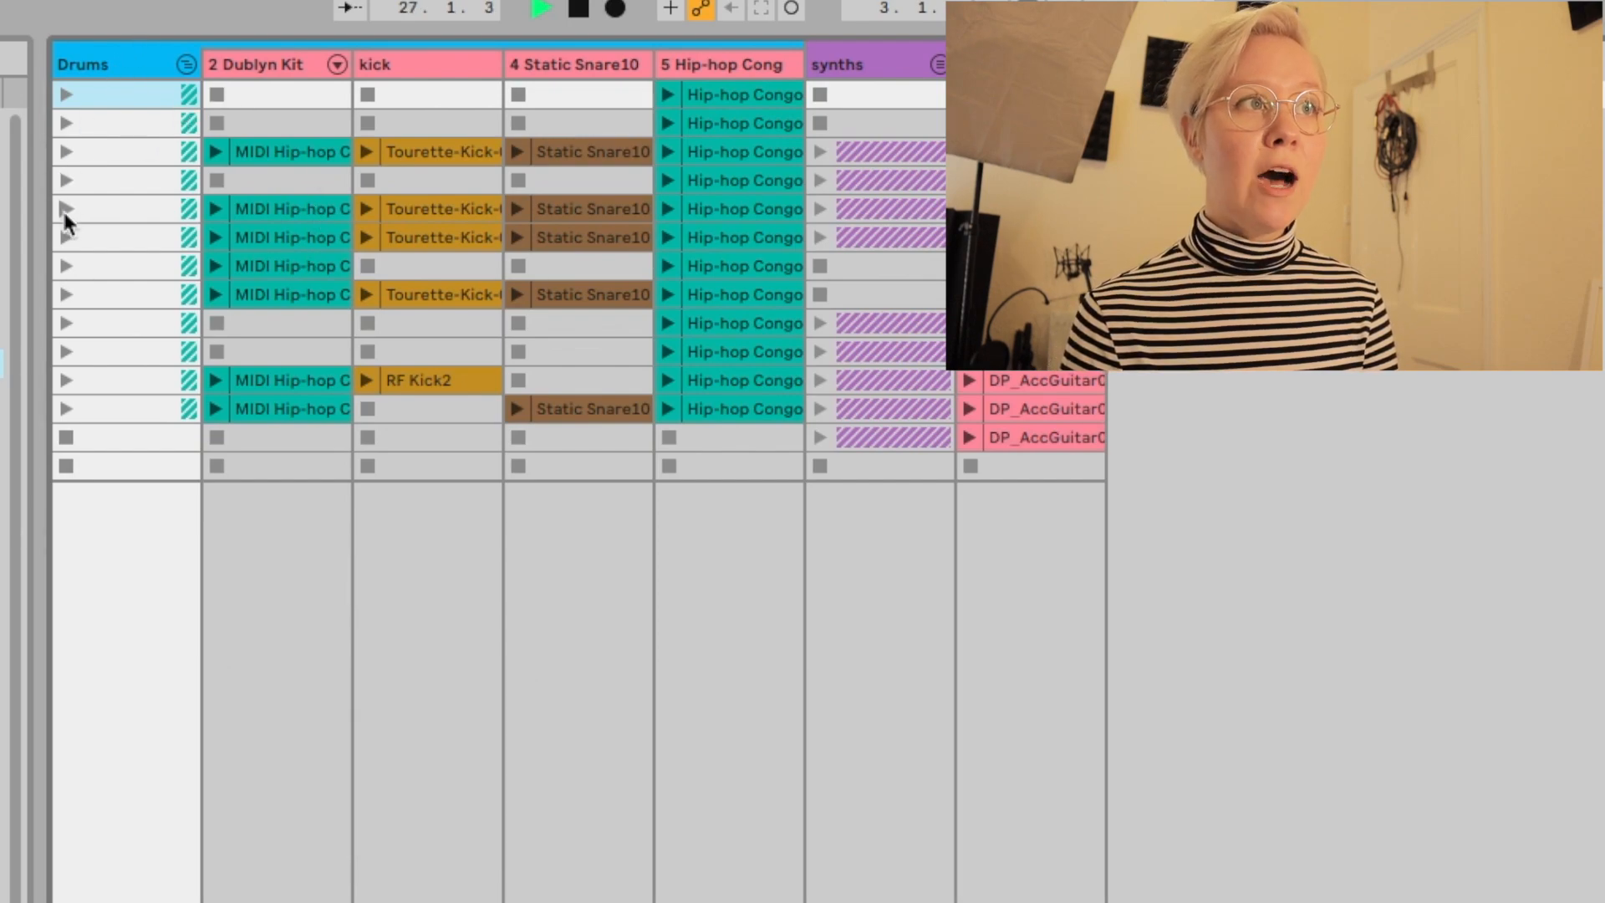
Step: Launch the Drums group's clips in the fifth row and fold the Drums group
click(65, 209)
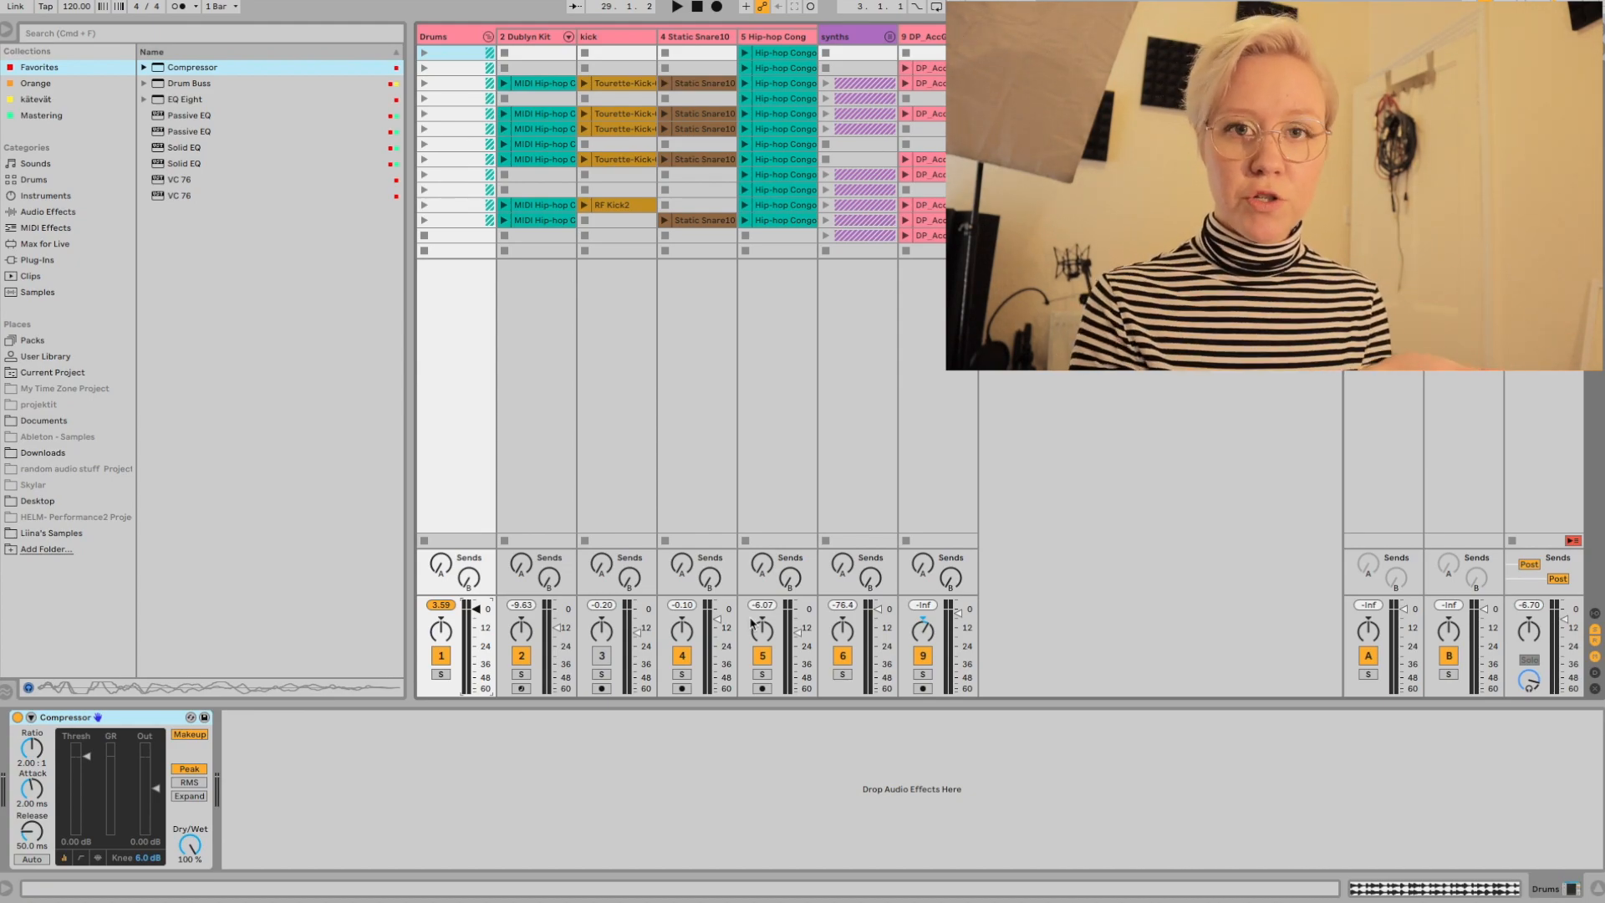
click(488, 37)
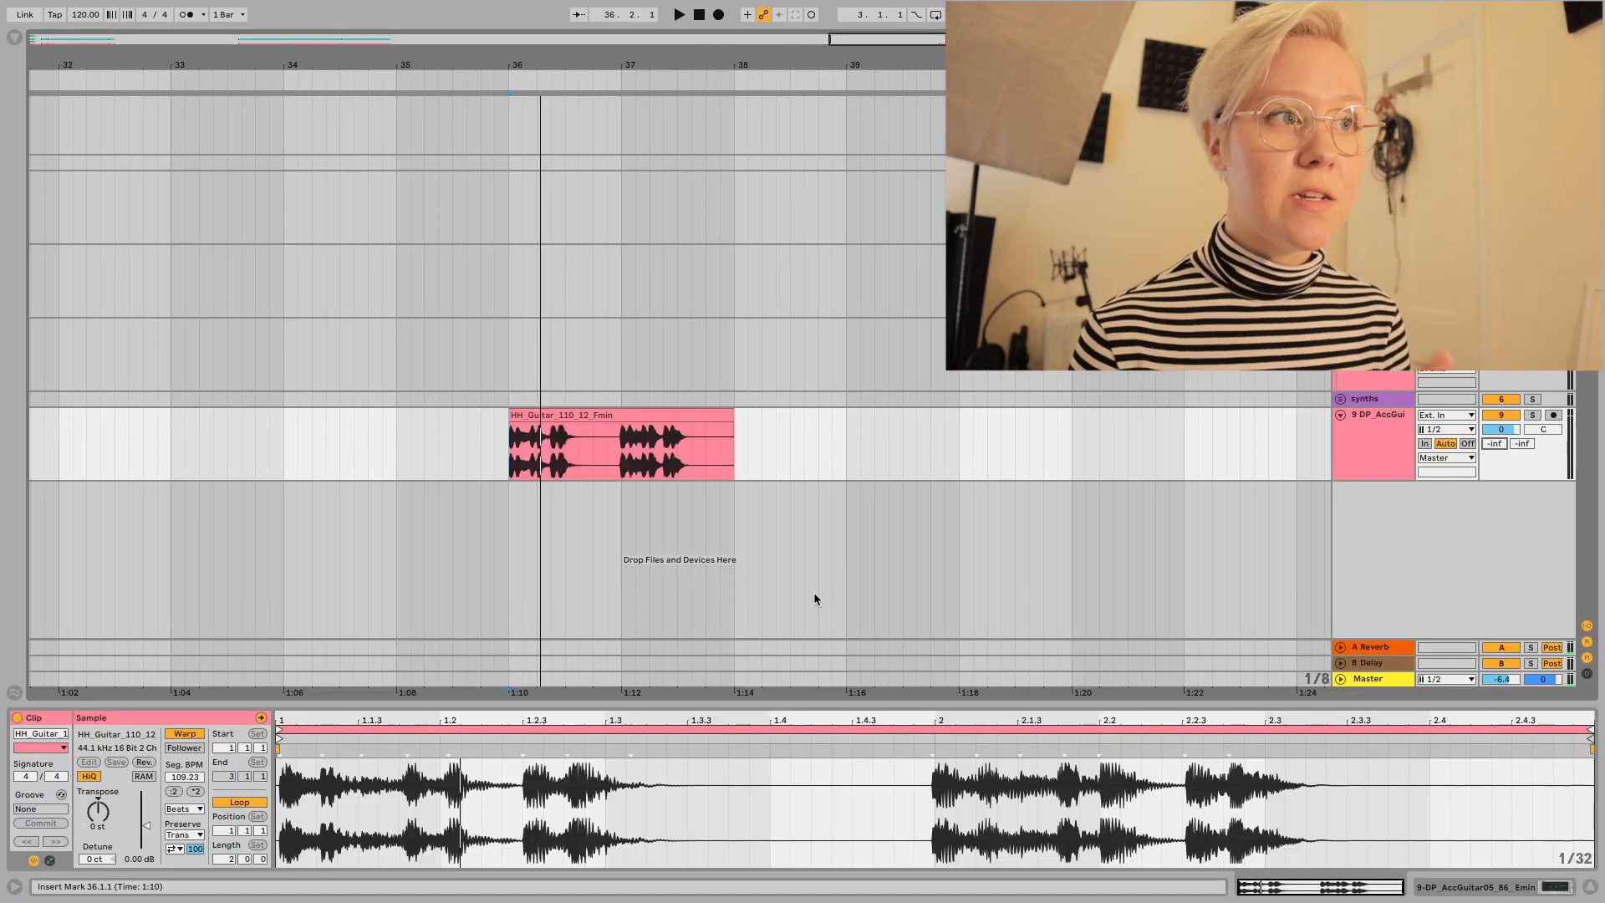
Step: Reverse the HH_Guitar_110_12_Fmin clip and play the arrangement to hear it
key(space)
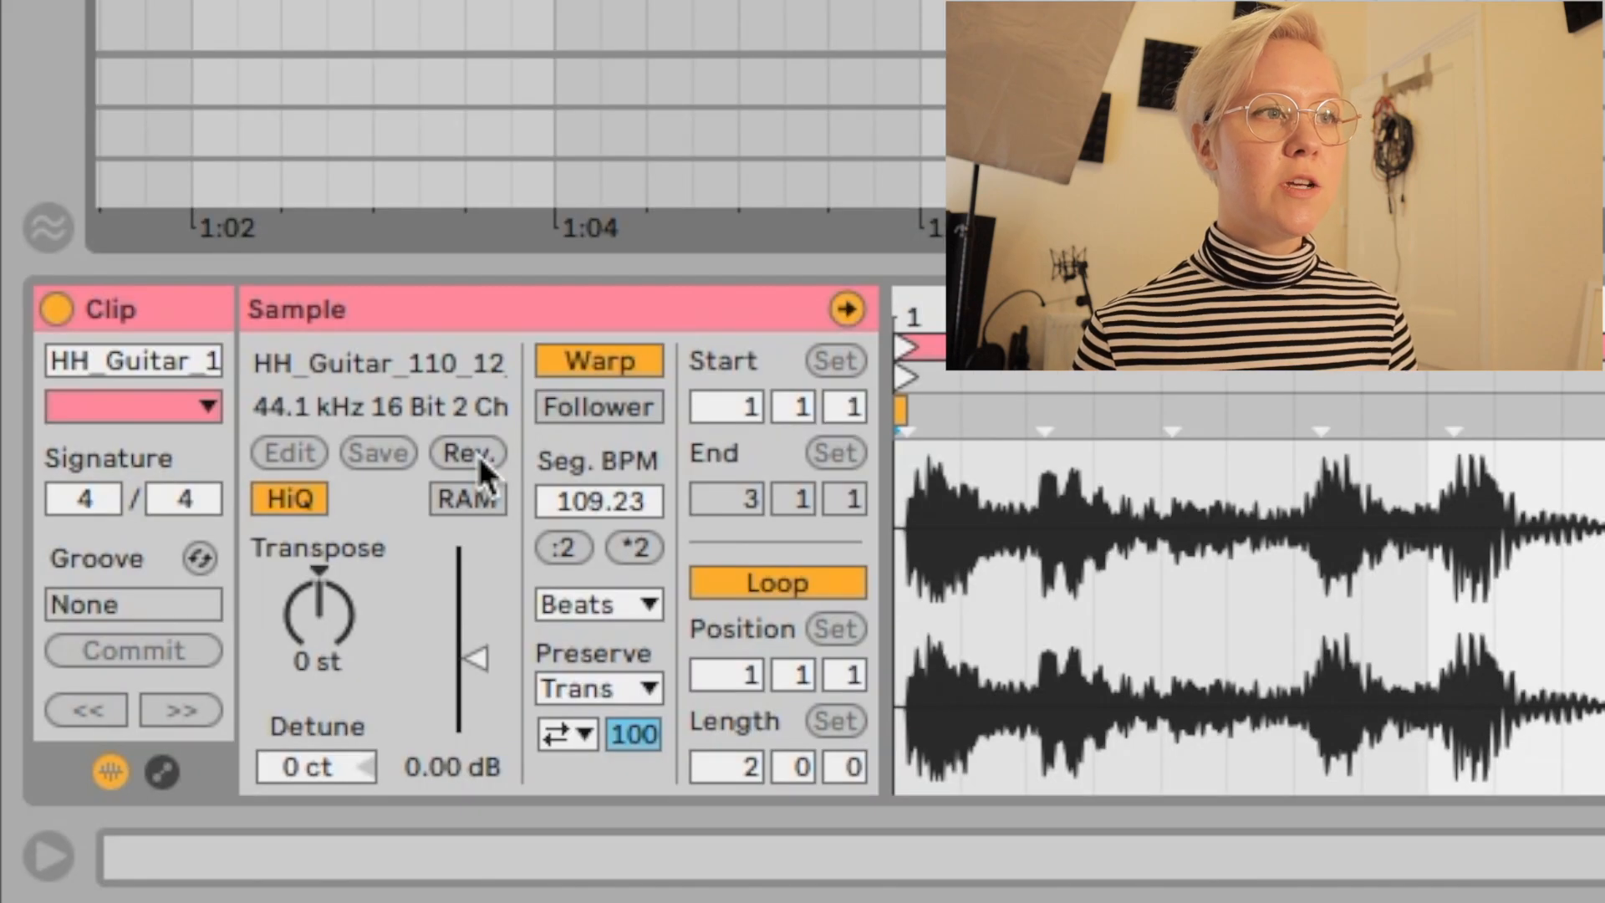
click(477, 453)
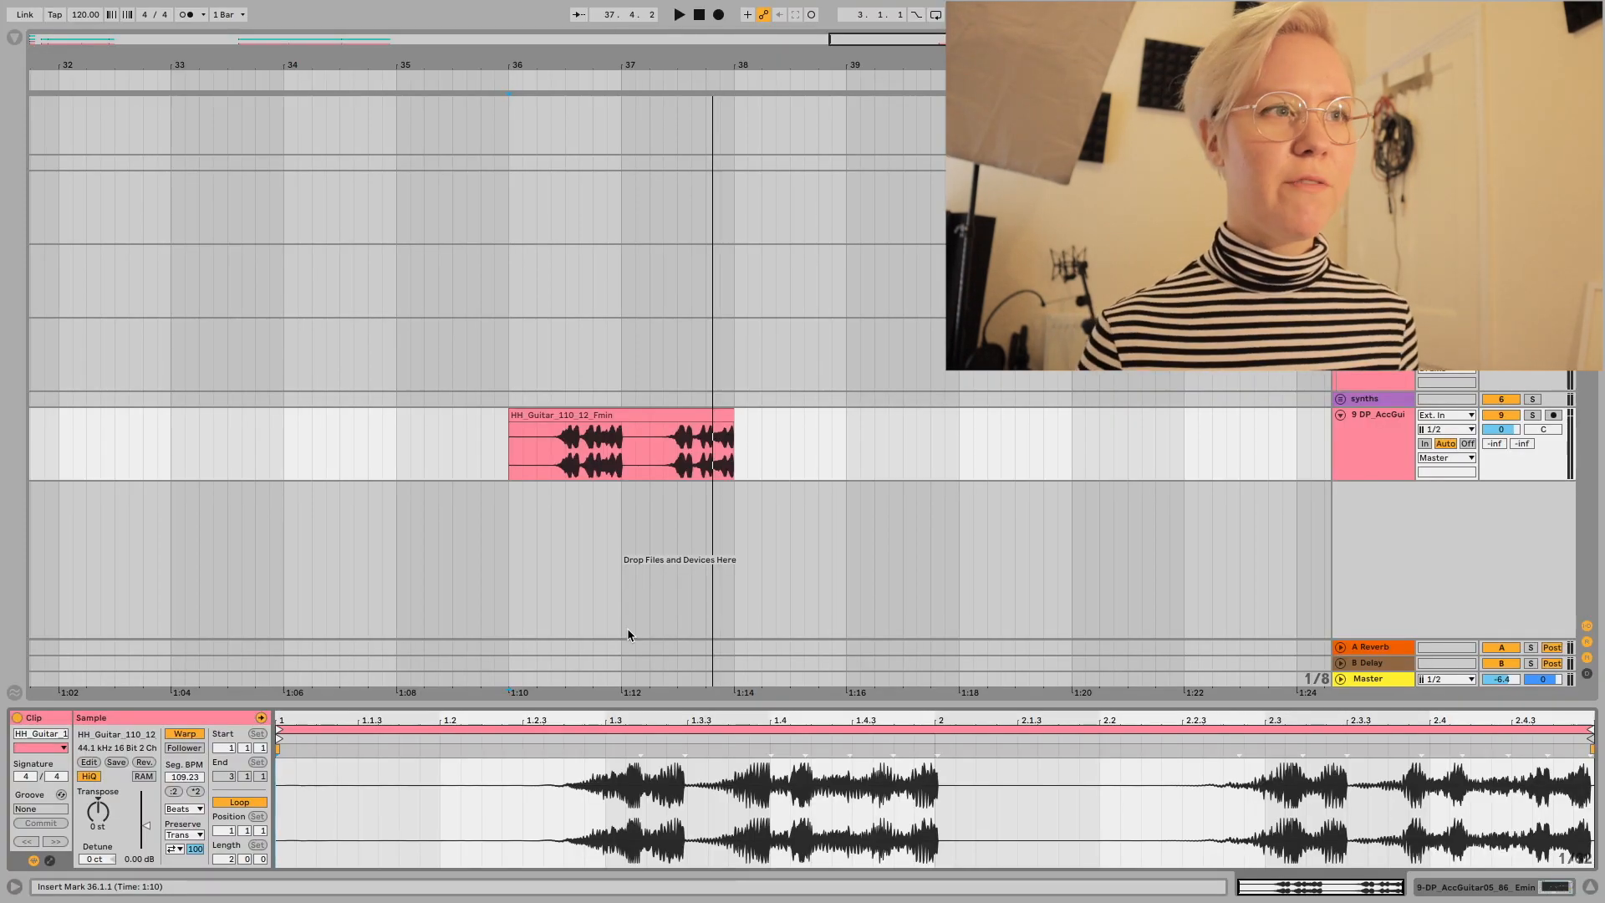
key(space)
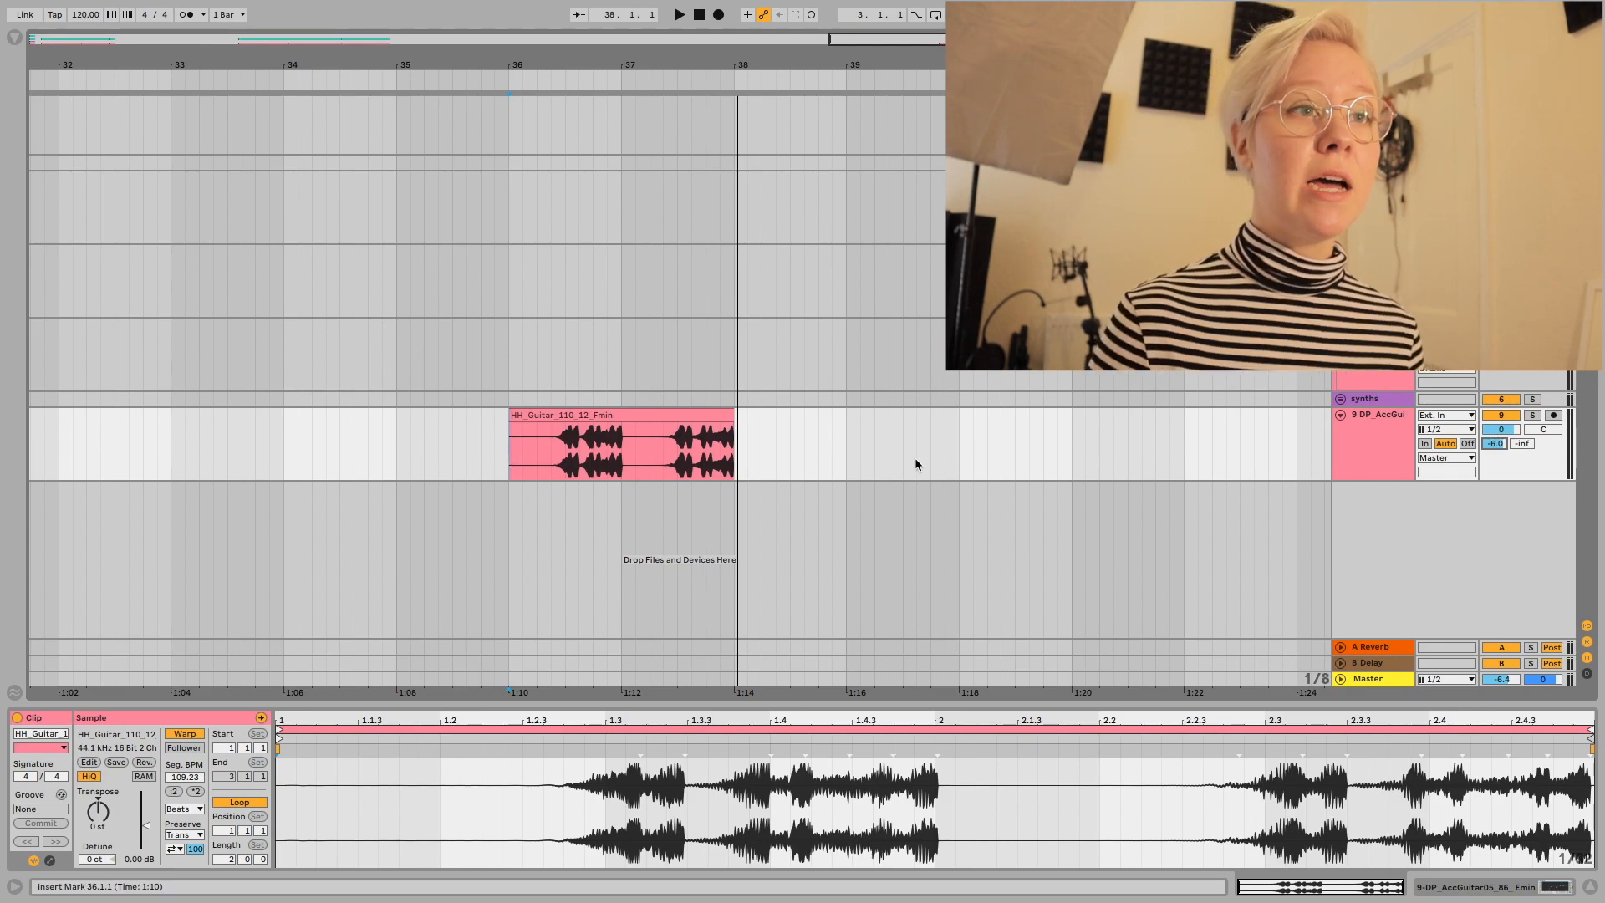
Step: Play the reversed guitar clip well past its end and select the time range from 36.1.1 to 43.1.3 on its track
key(space)
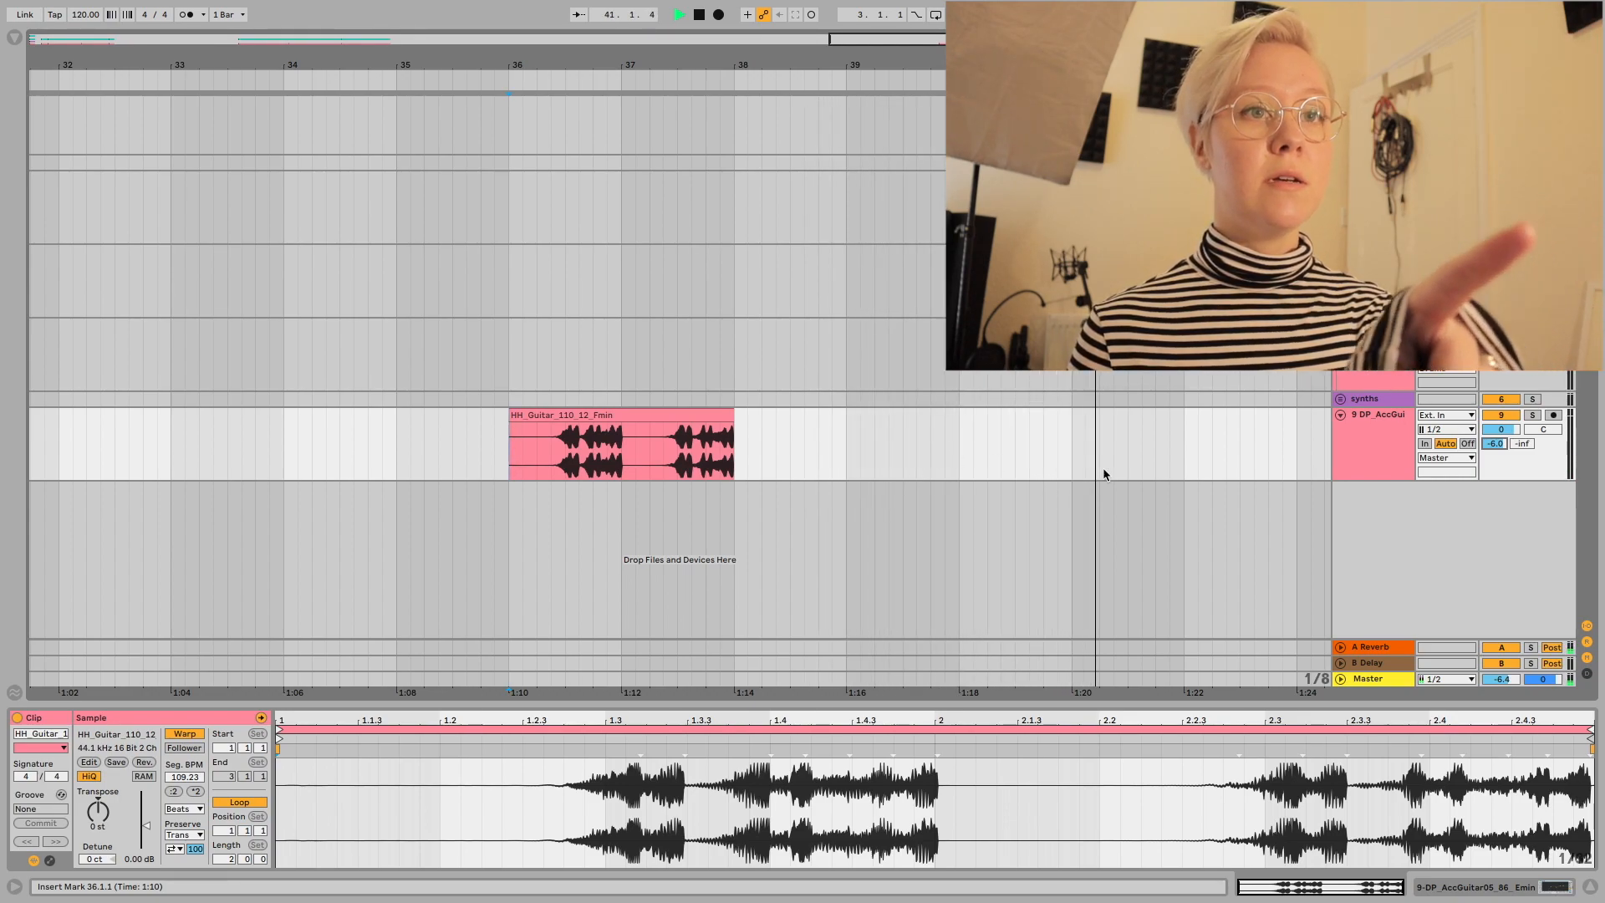
scroll(1217, 475, right, 1)
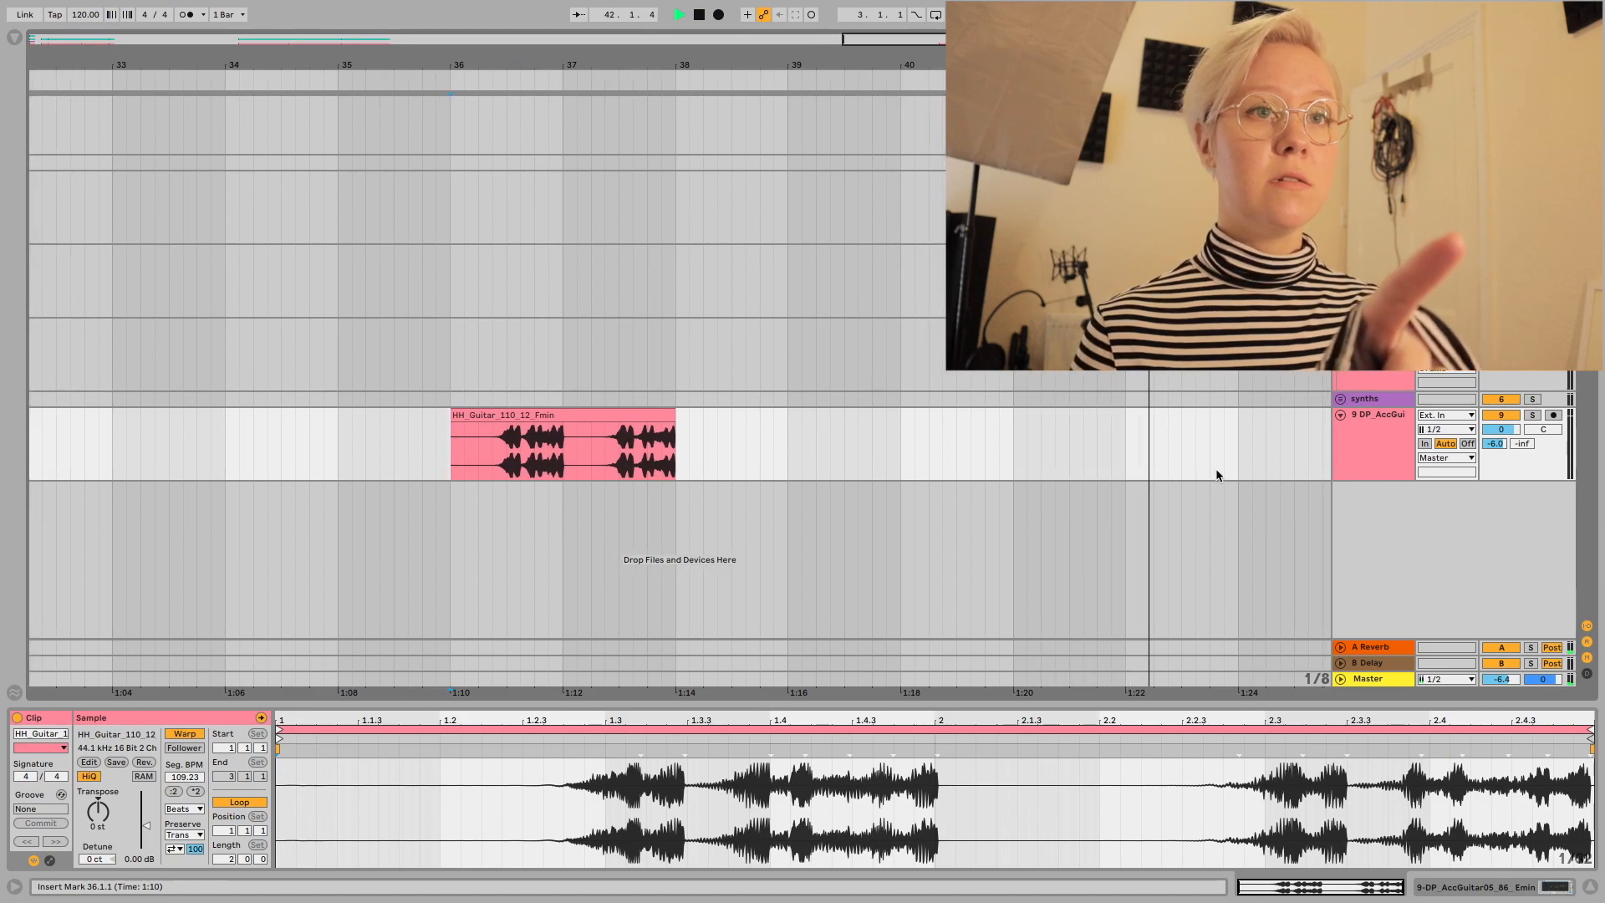
key(space)
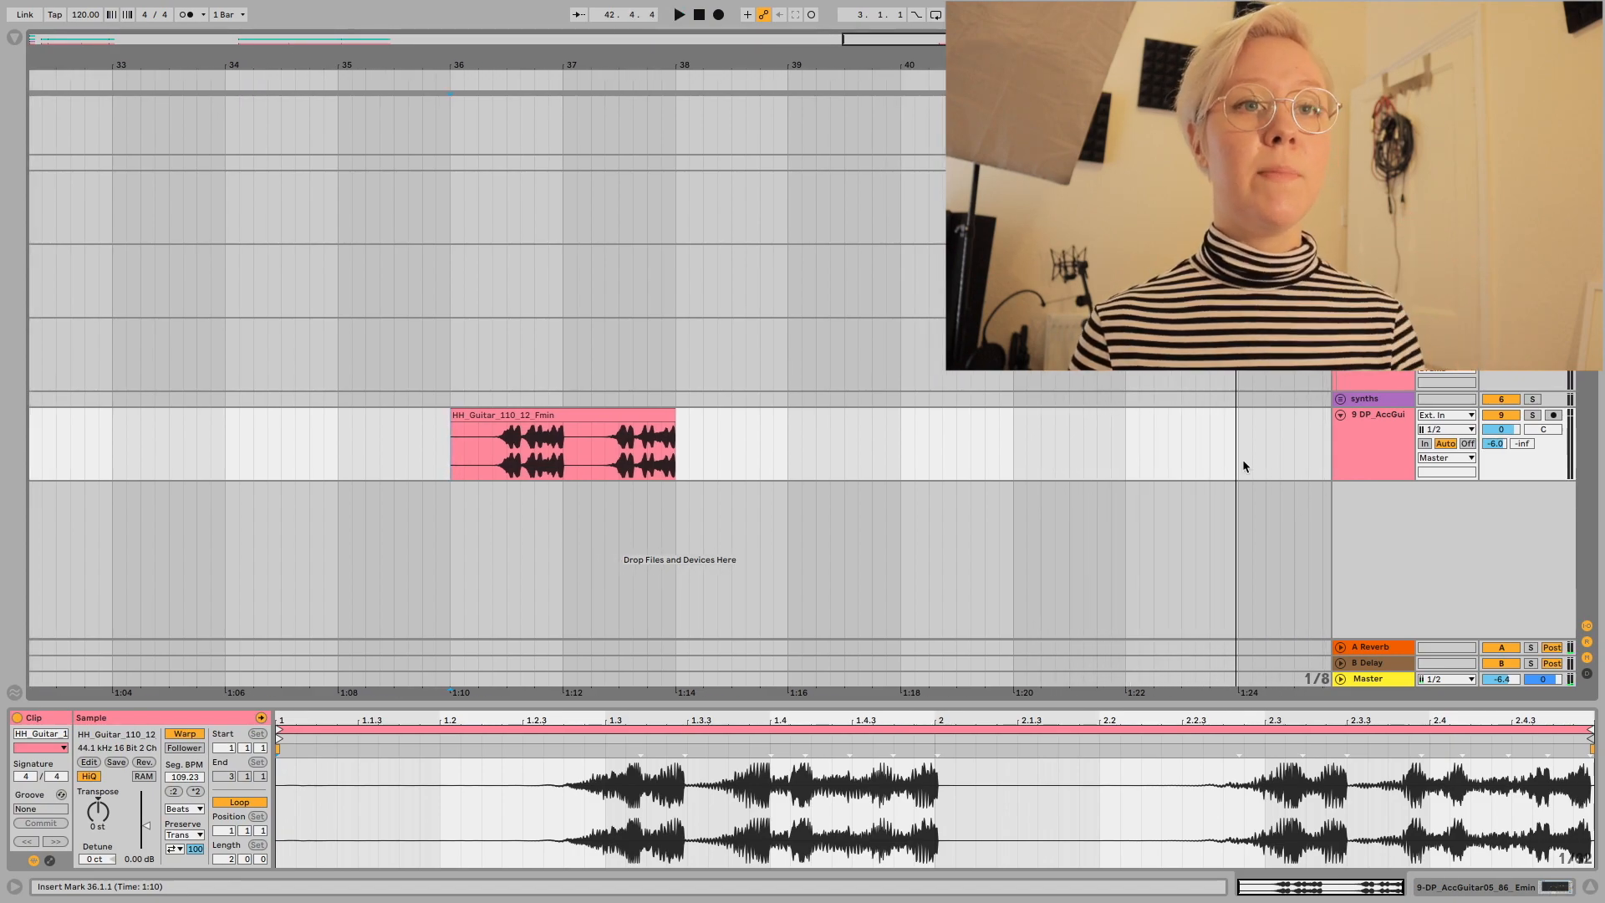
drag(1245, 456, 447, 449)
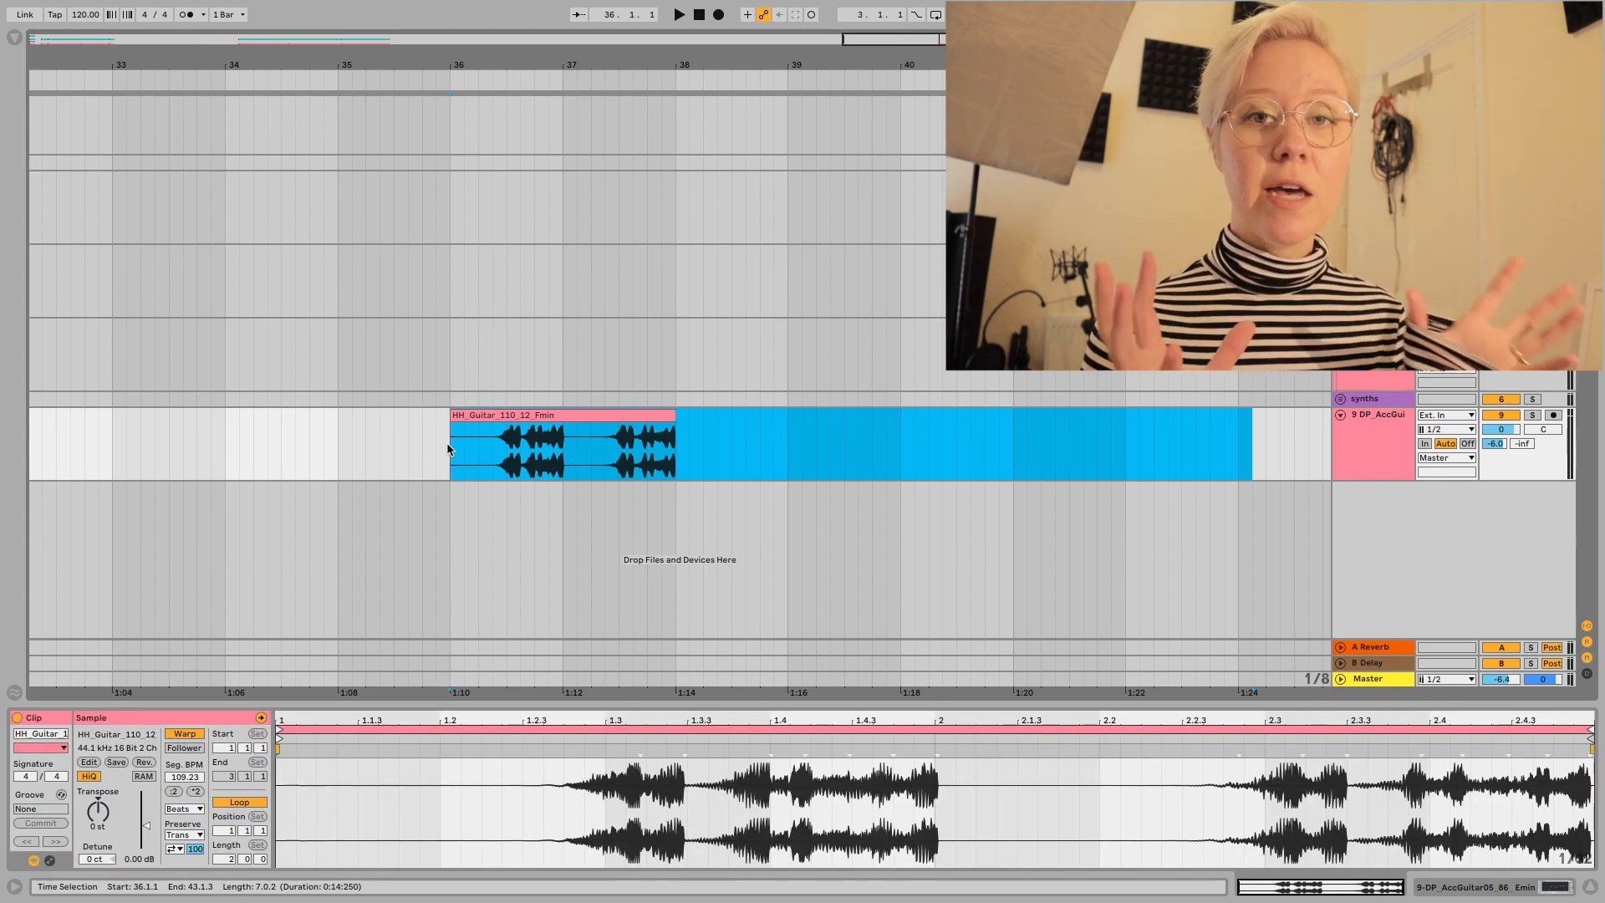
Step: Export the selected time range of the Master track as a WAV file named "revers guitar." in the ableton folder
mouse_move(107, 15)
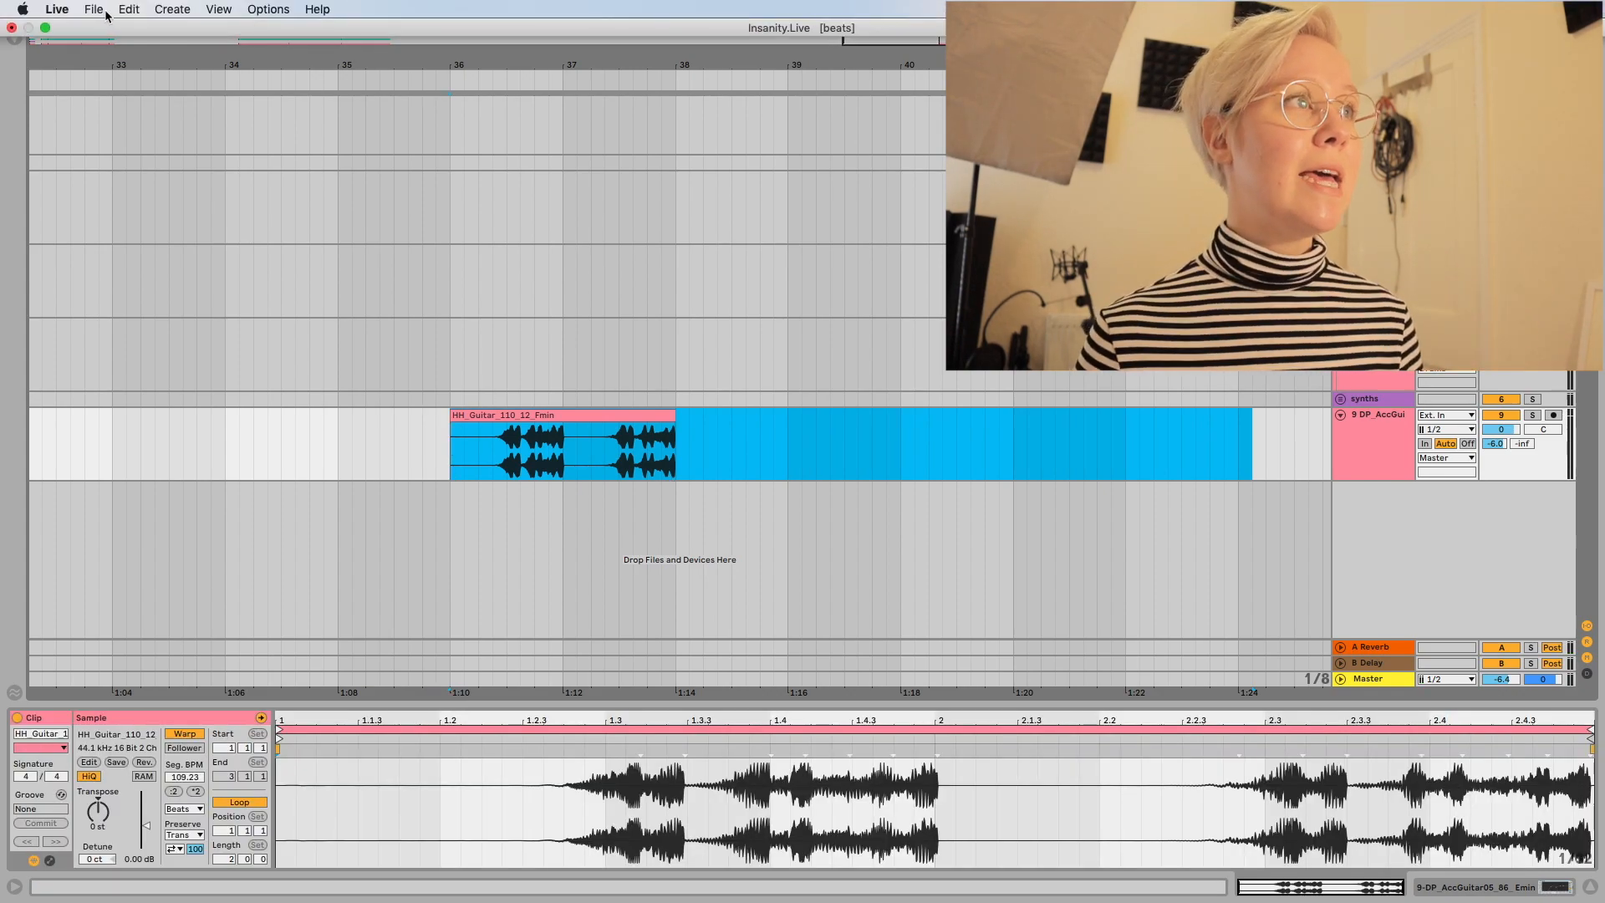
click(57, 9)
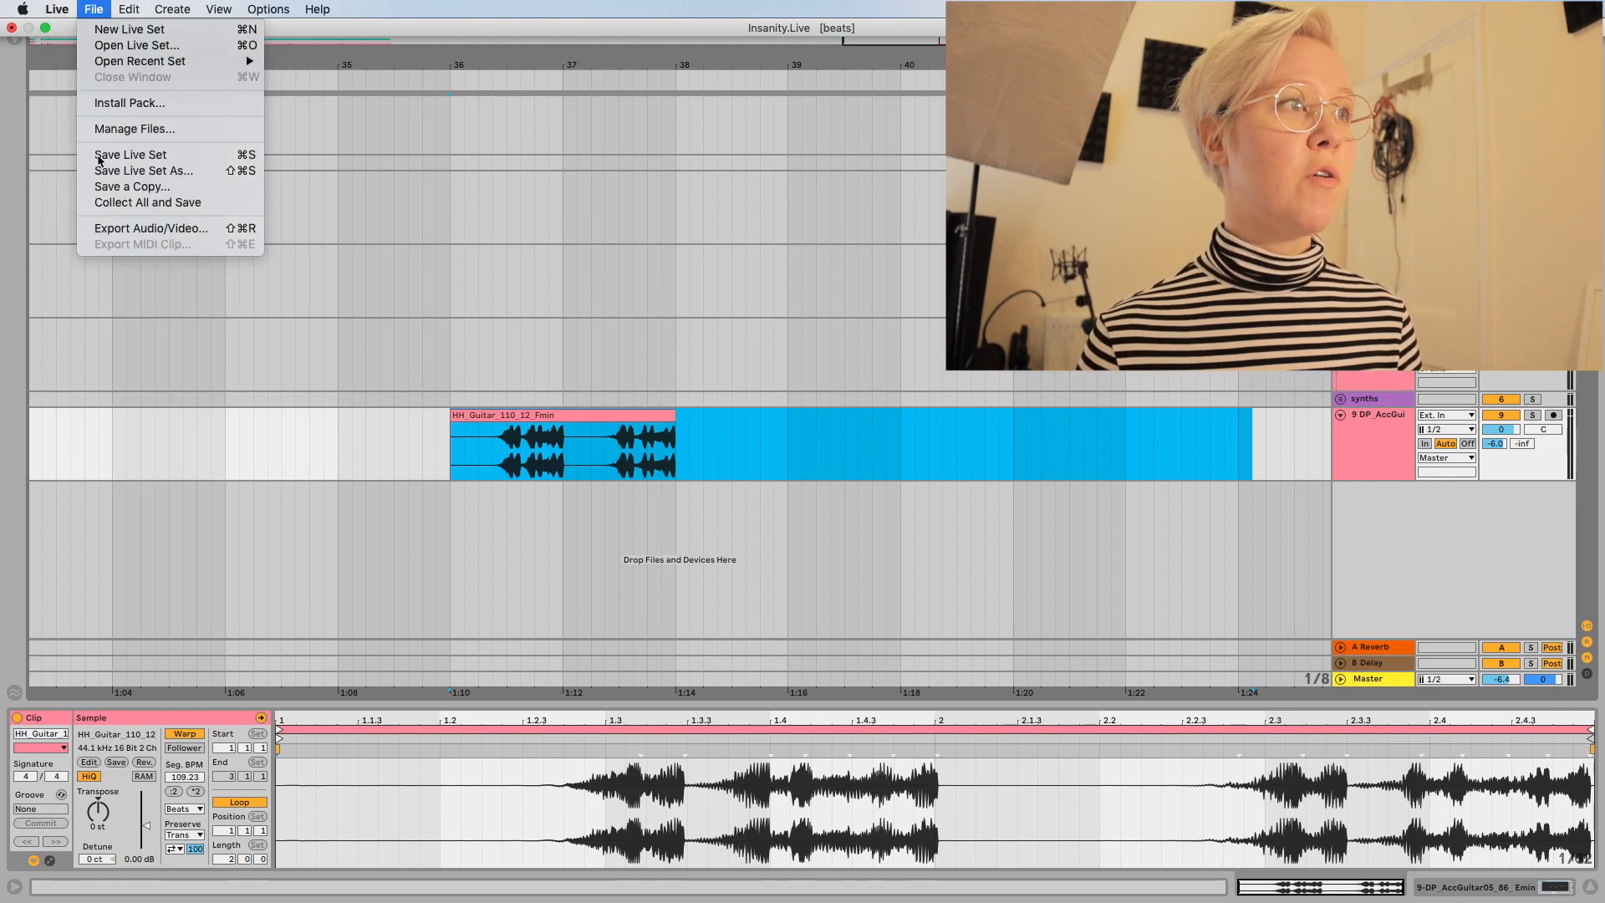
click(151, 228)
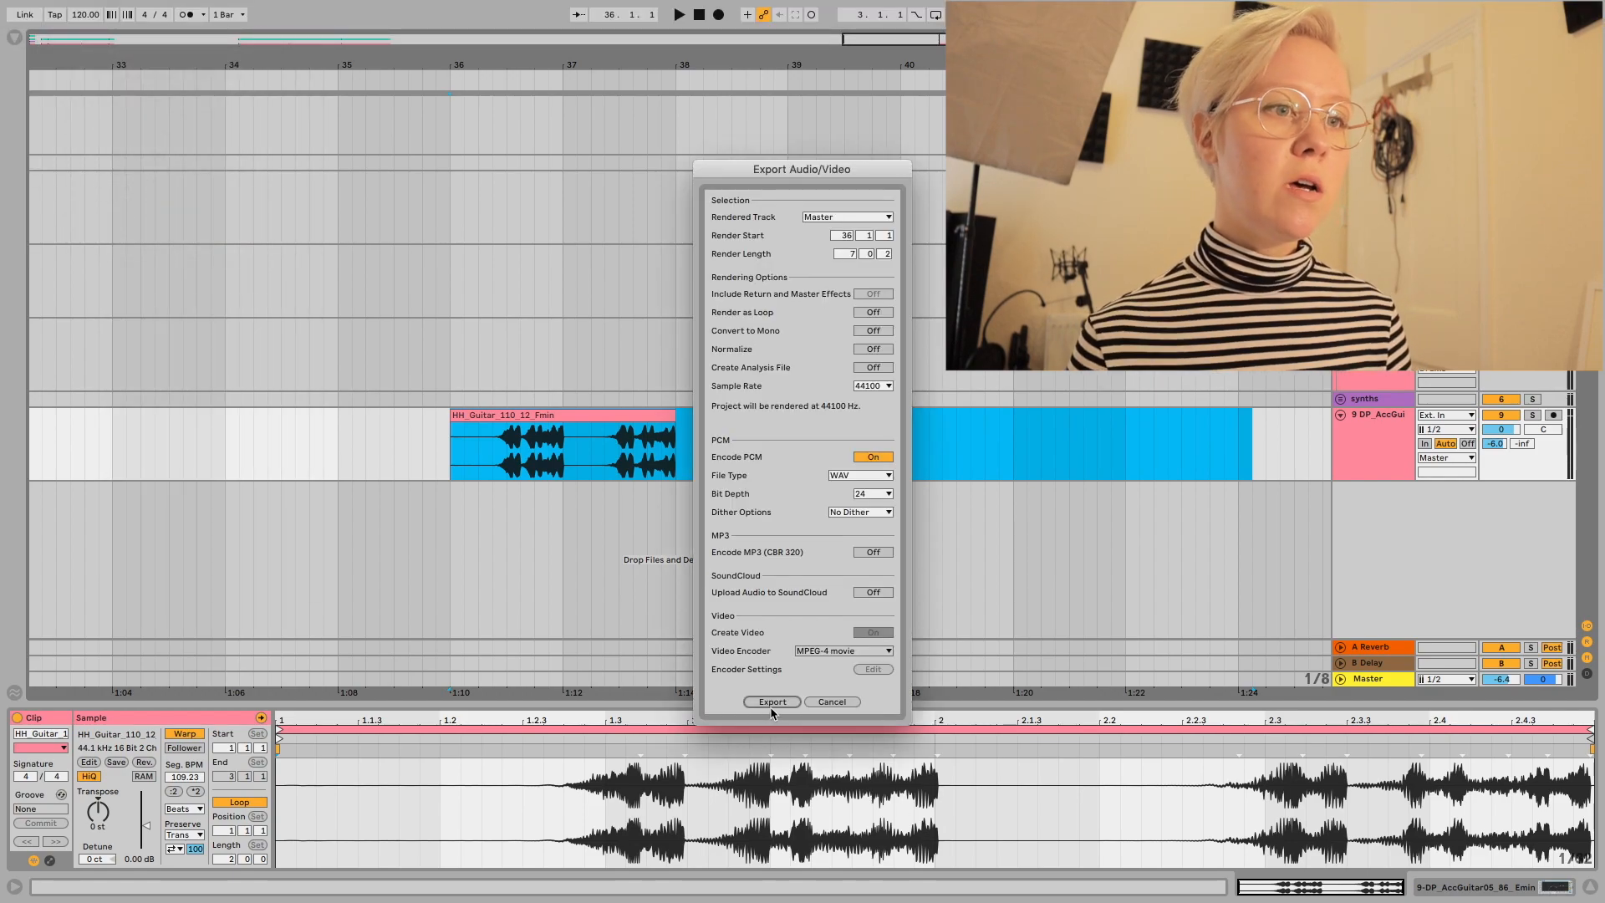
click(771, 703)
click(792, 195)
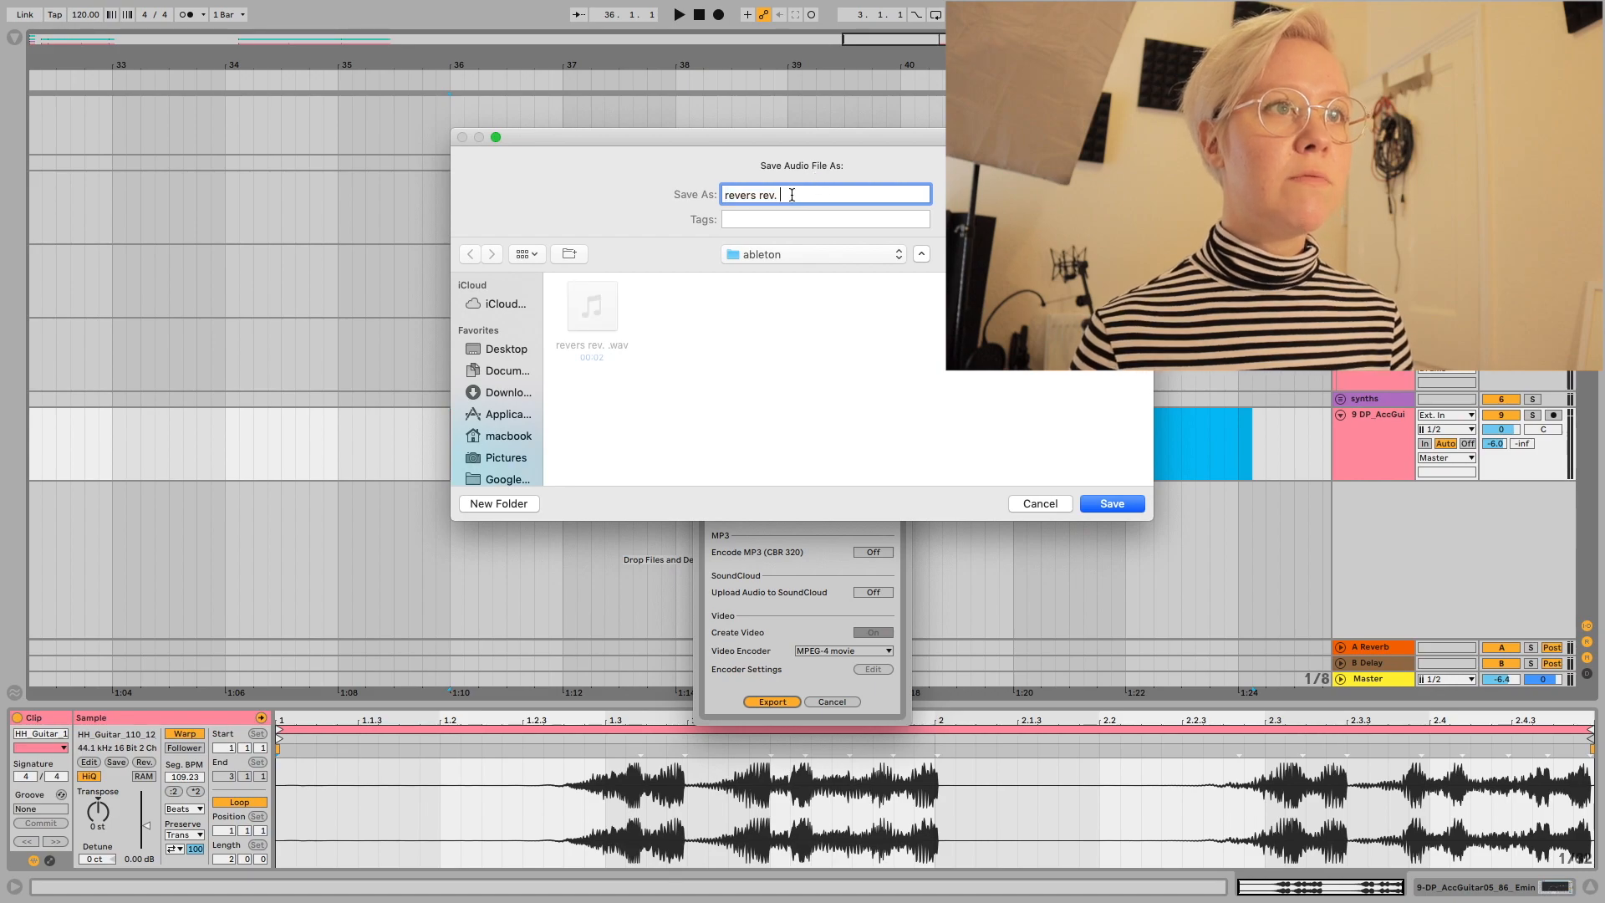
drag(791, 195, 767, 194)
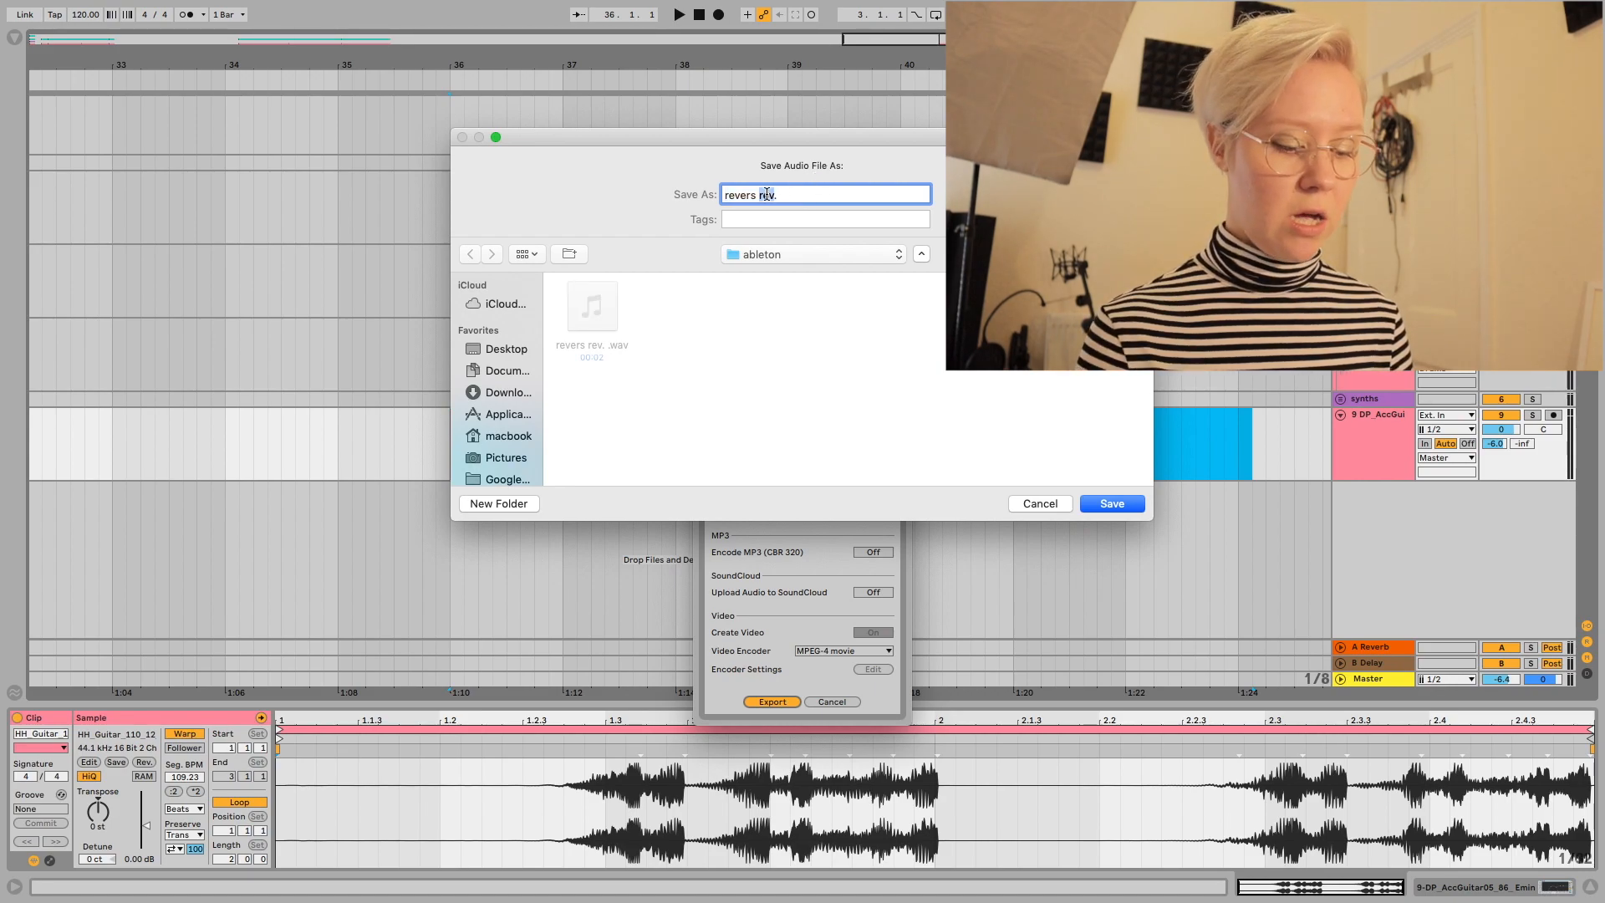
text(guitar)
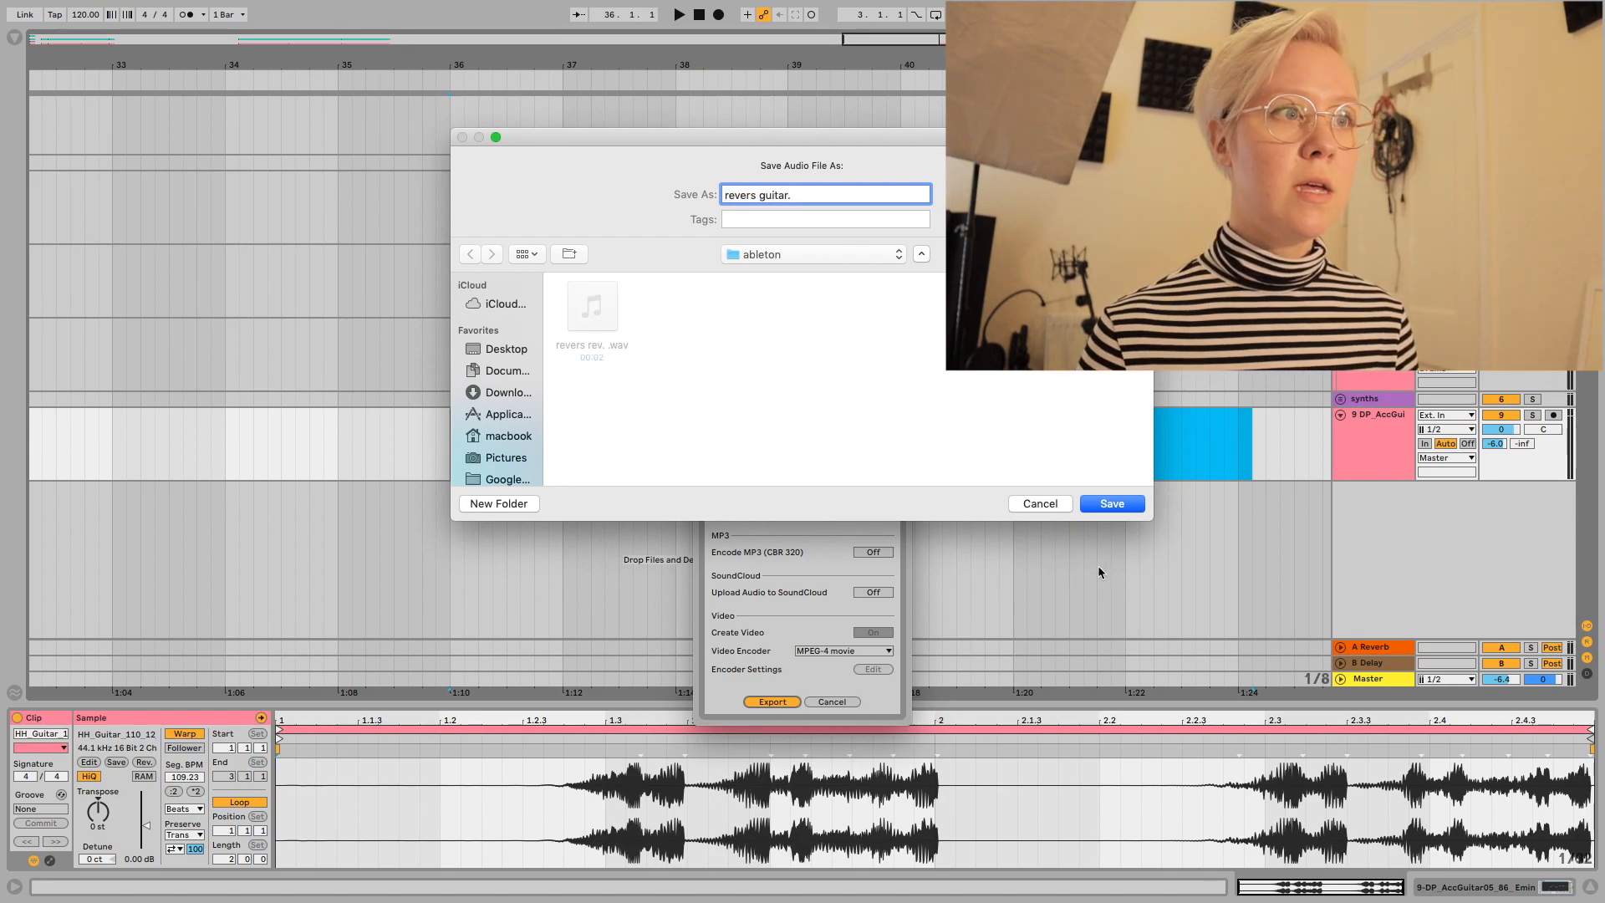
click(1120, 504)
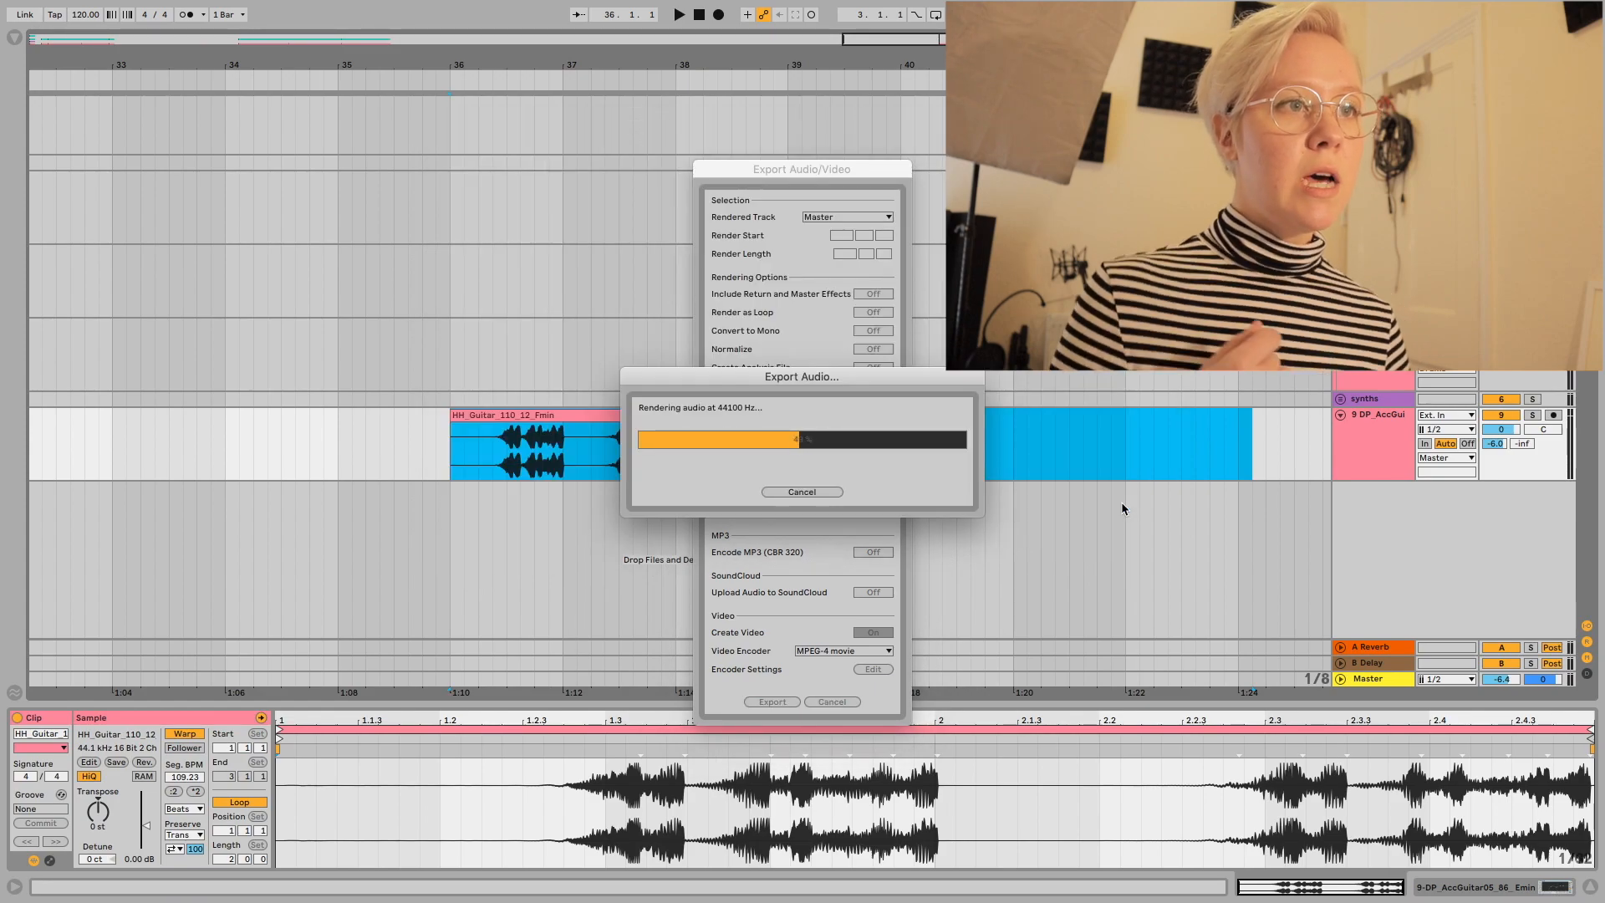
Step: Bring the exported revers guitar file from the Desktop's ableton folder onto a new track at 36.1.1 and hide the browser
click(17, 38)
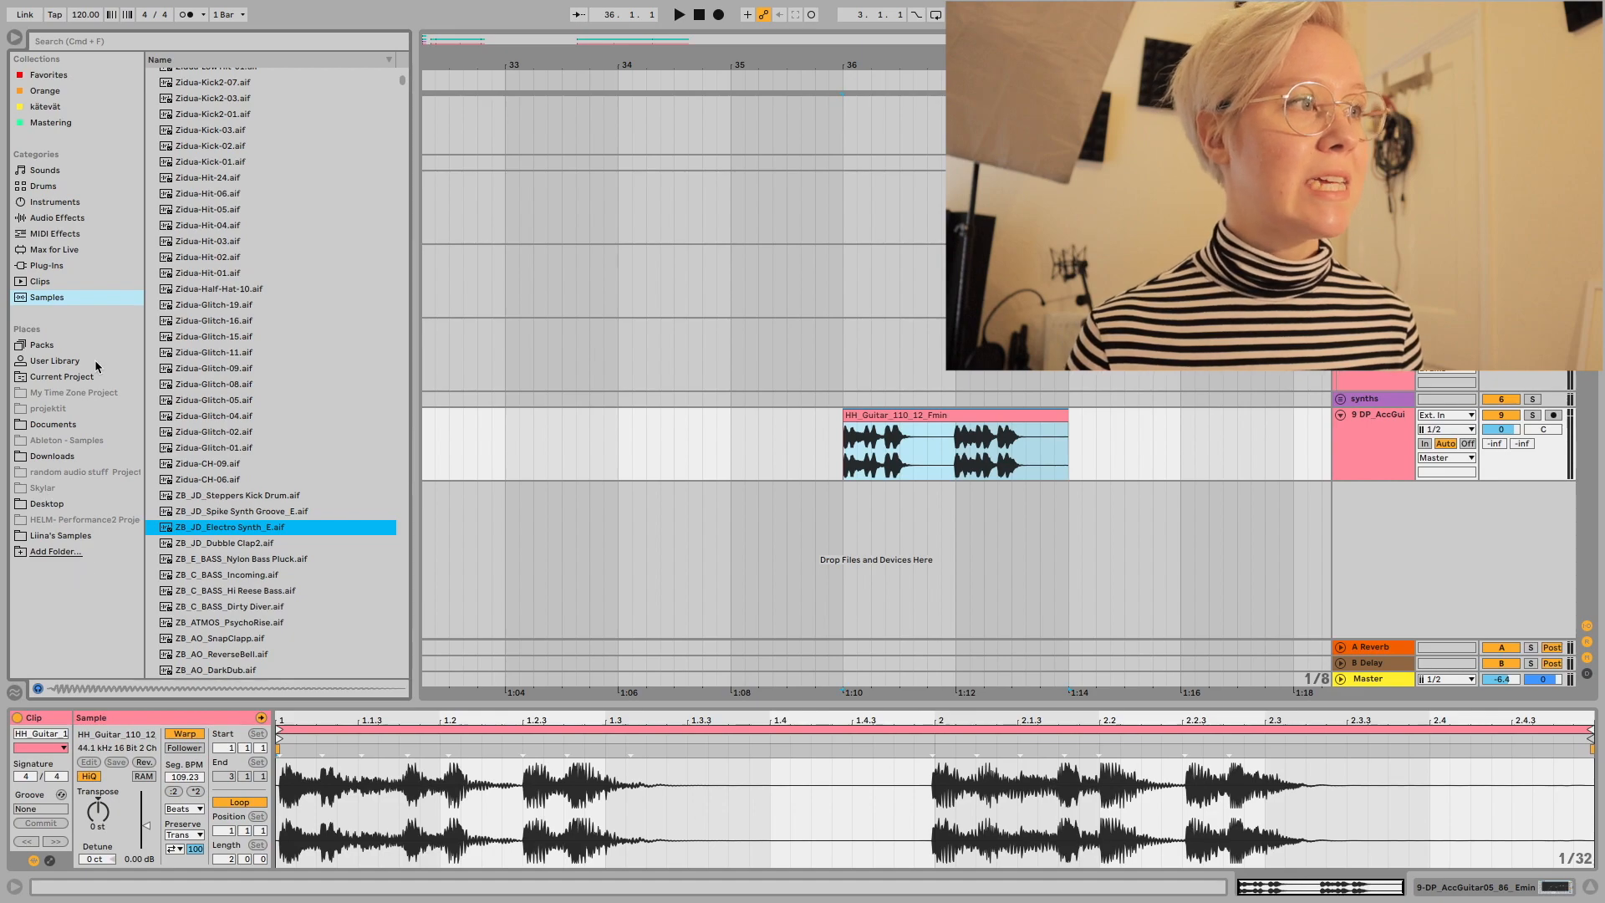
click(51, 426)
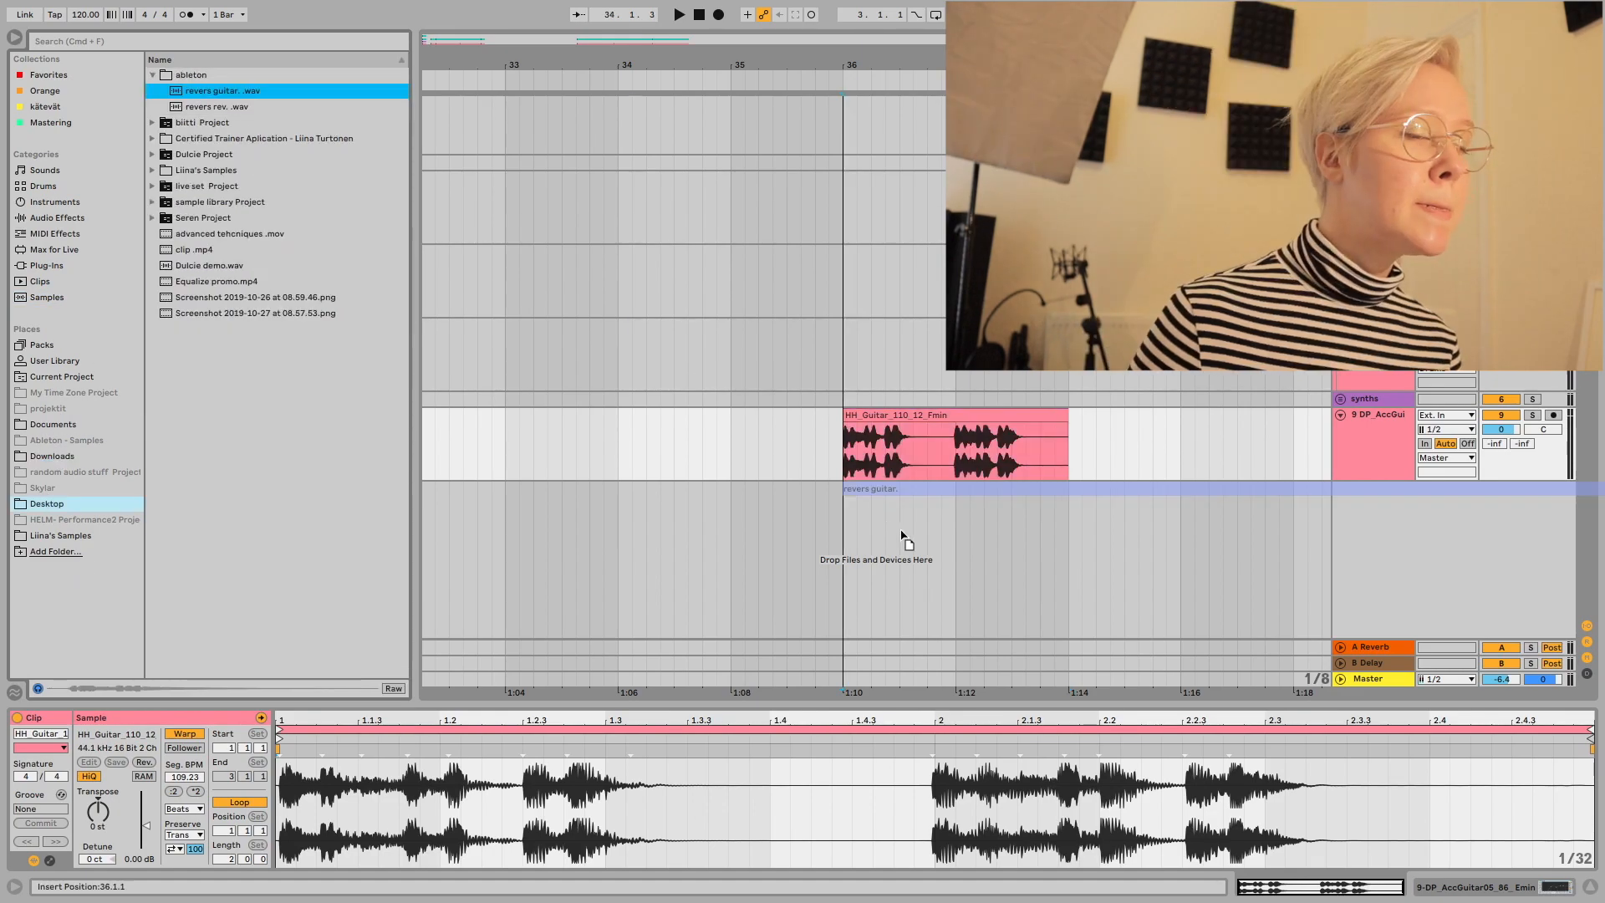
drag(903, 538, 842, 510)
click(15, 38)
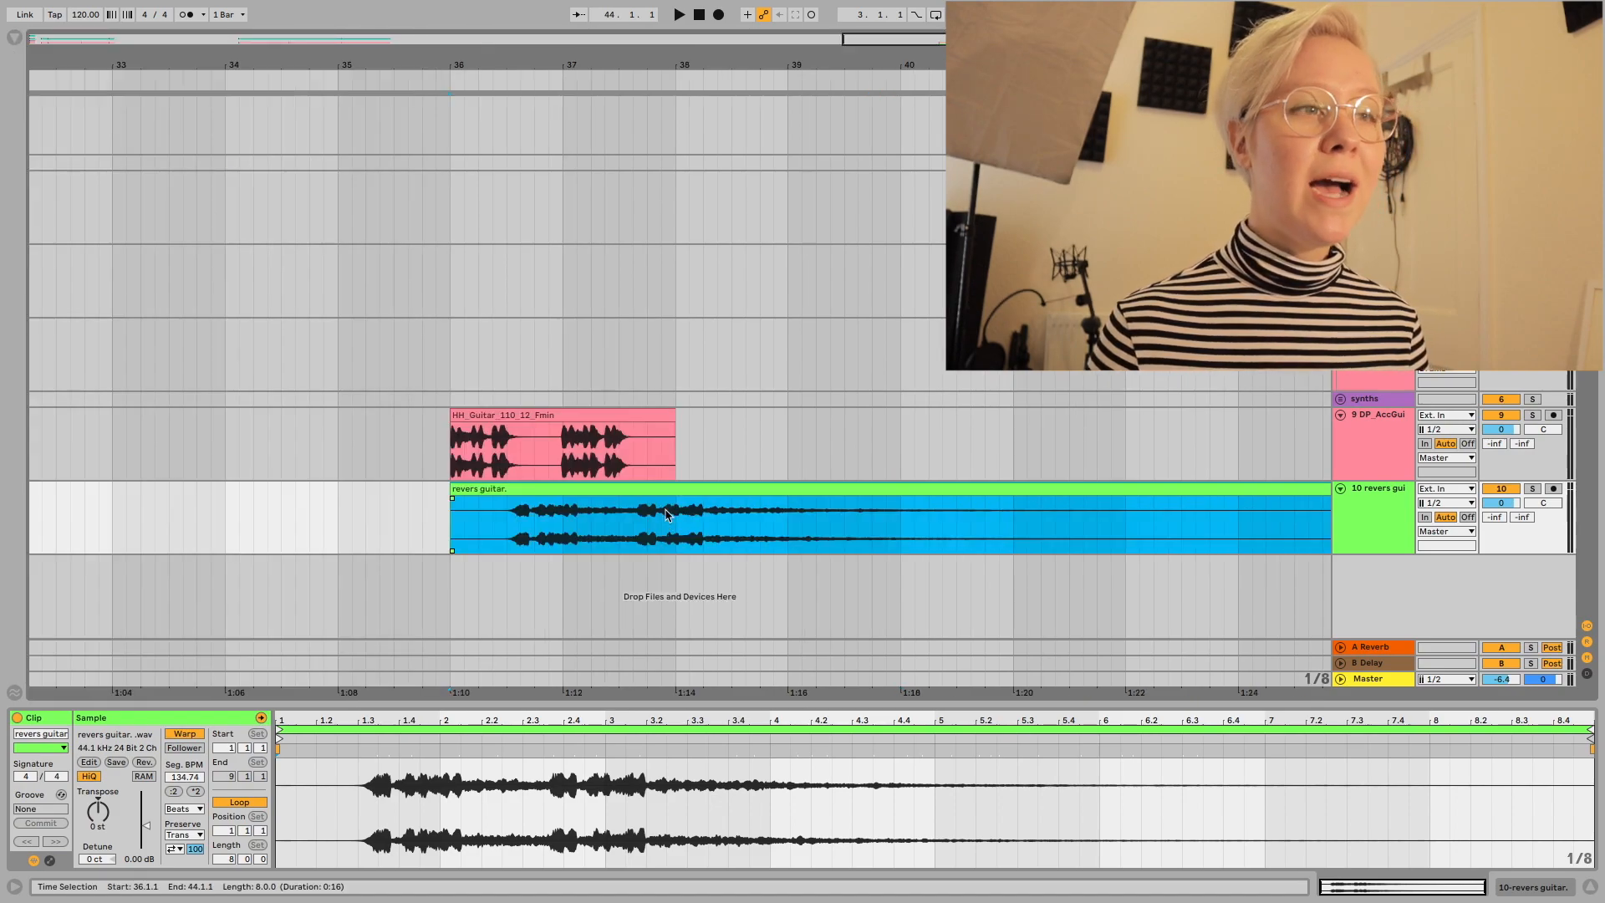
Step: Reverse the imported revers guitar clip
scroll(665, 535, right, 5)
scroll(661, 552, left, 2)
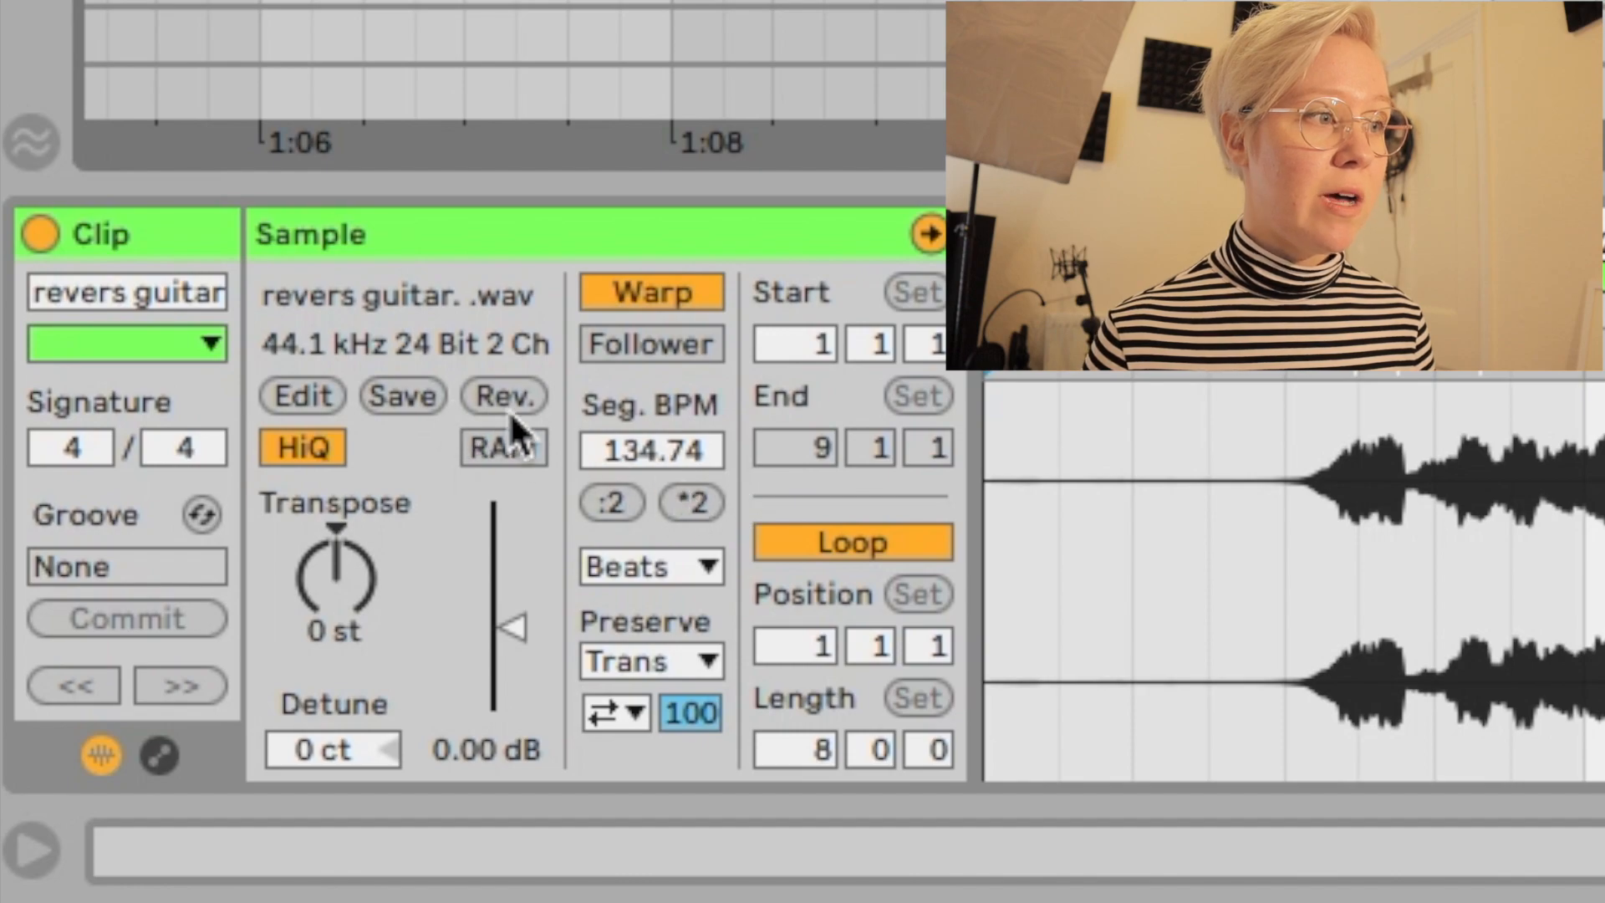
click(507, 395)
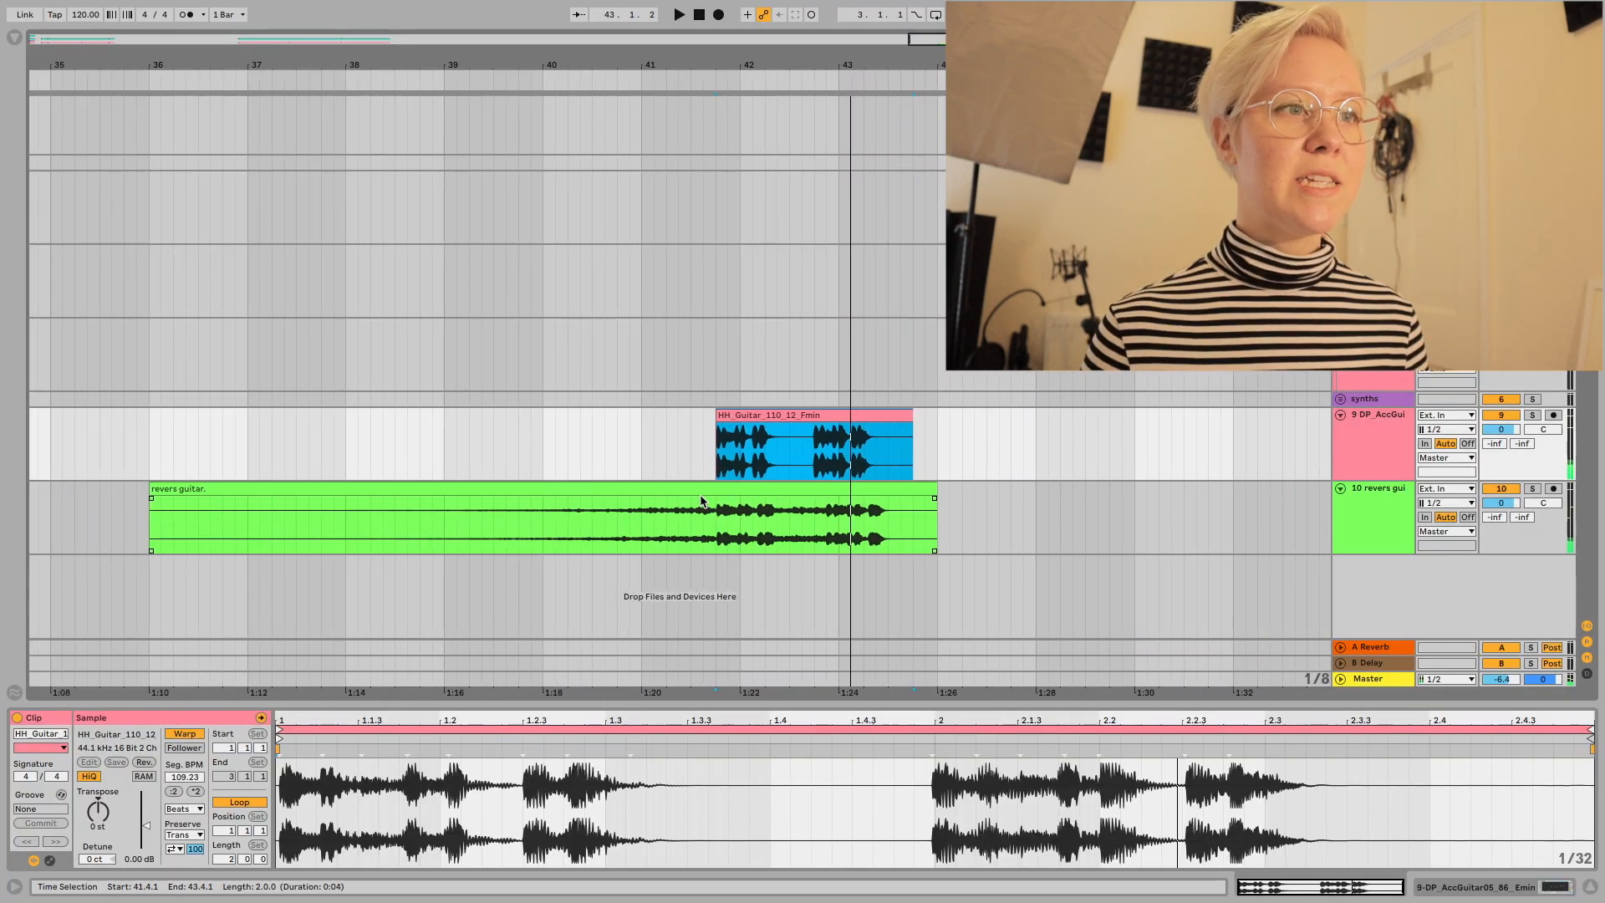
Step: Play the revers guitar clip on its own from 40.3.1 through its last guitar notes, and stop playback
scroll(700, 501, down, 1)
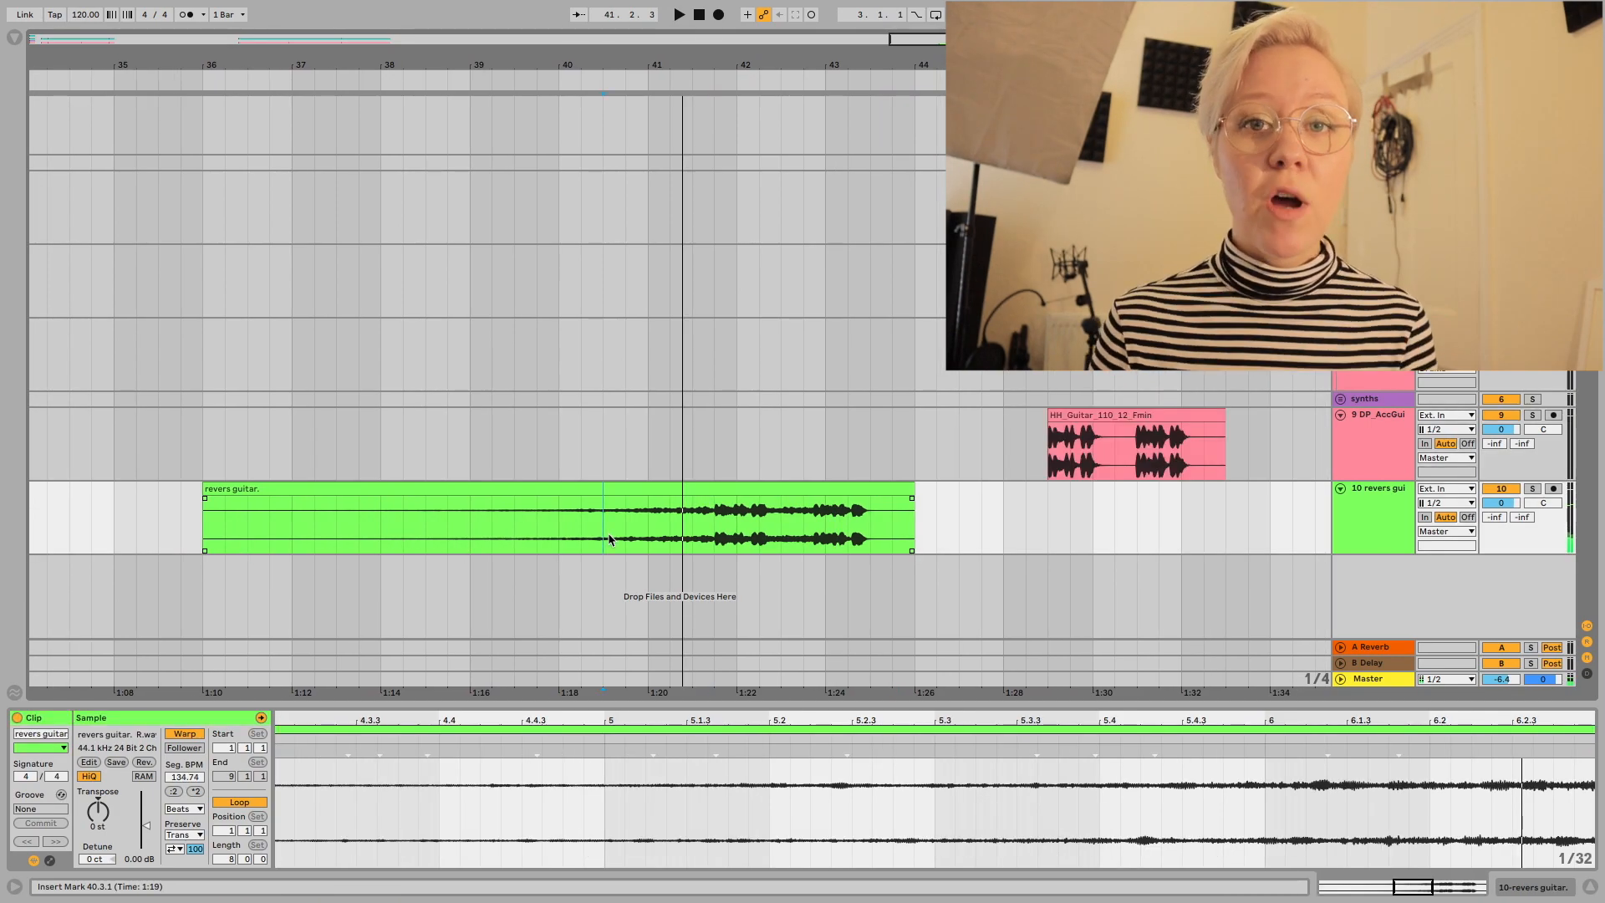
click(604, 540)
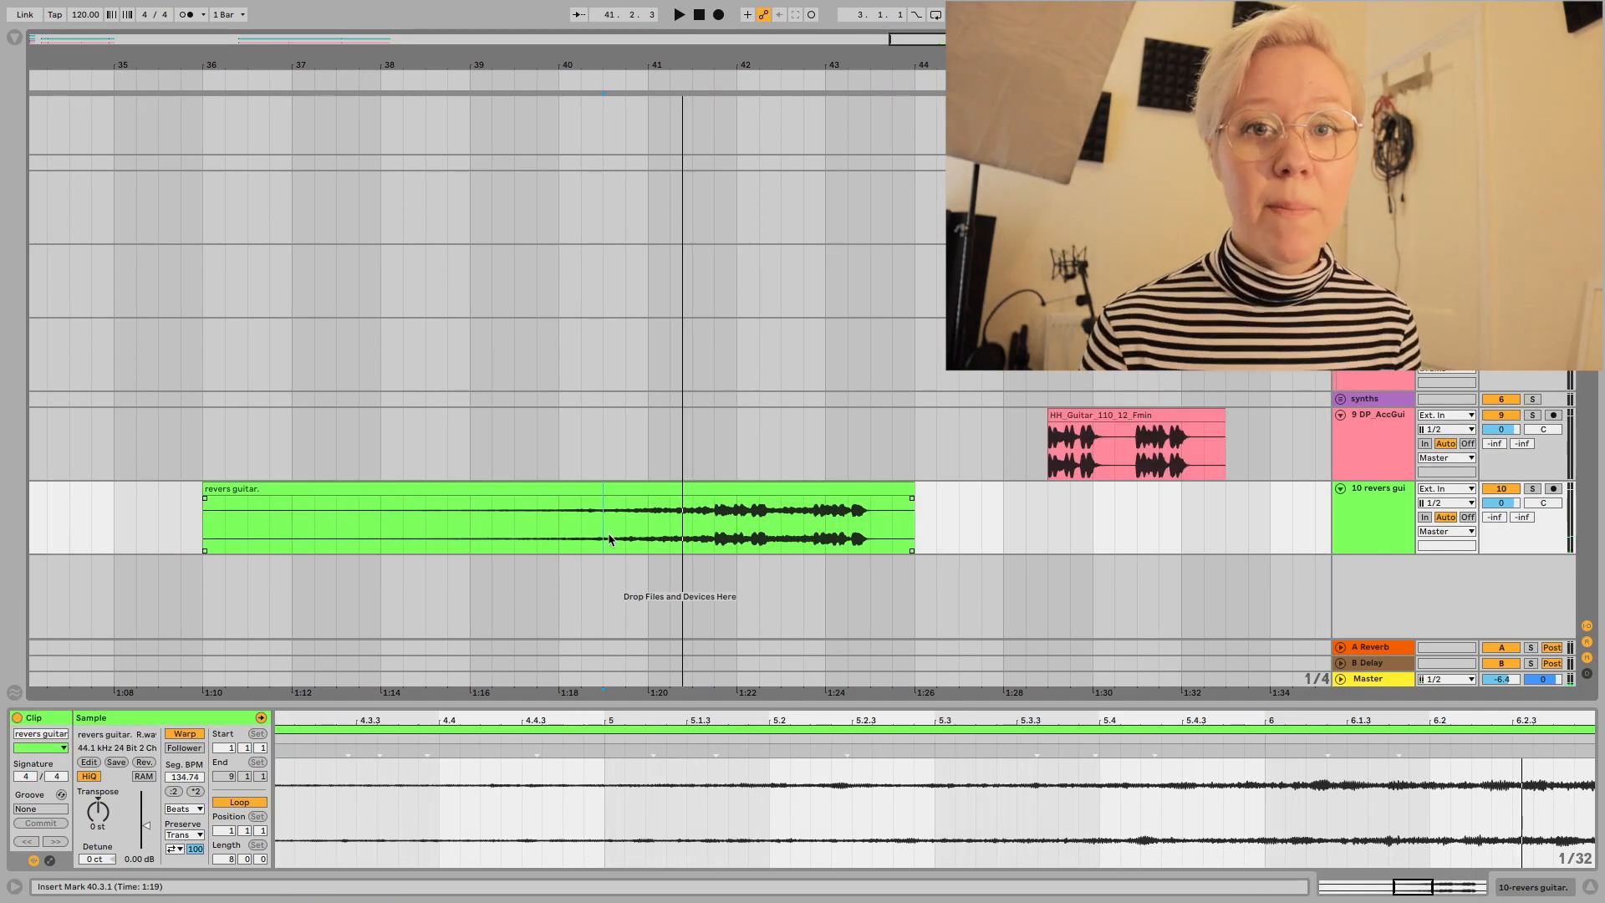
key(space)
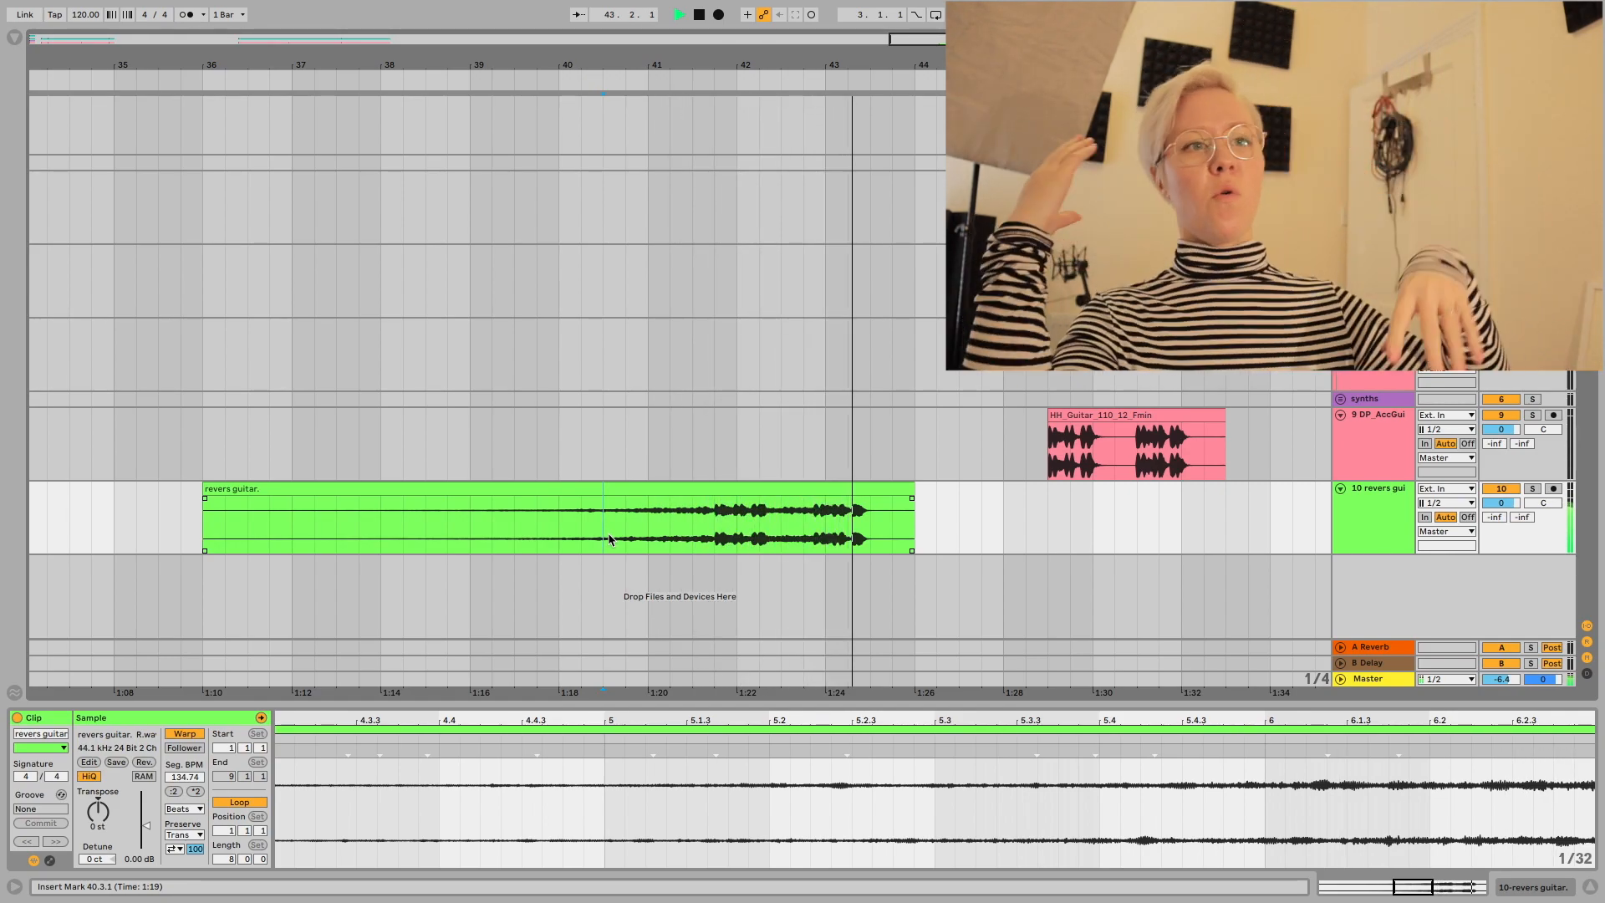
key(space)
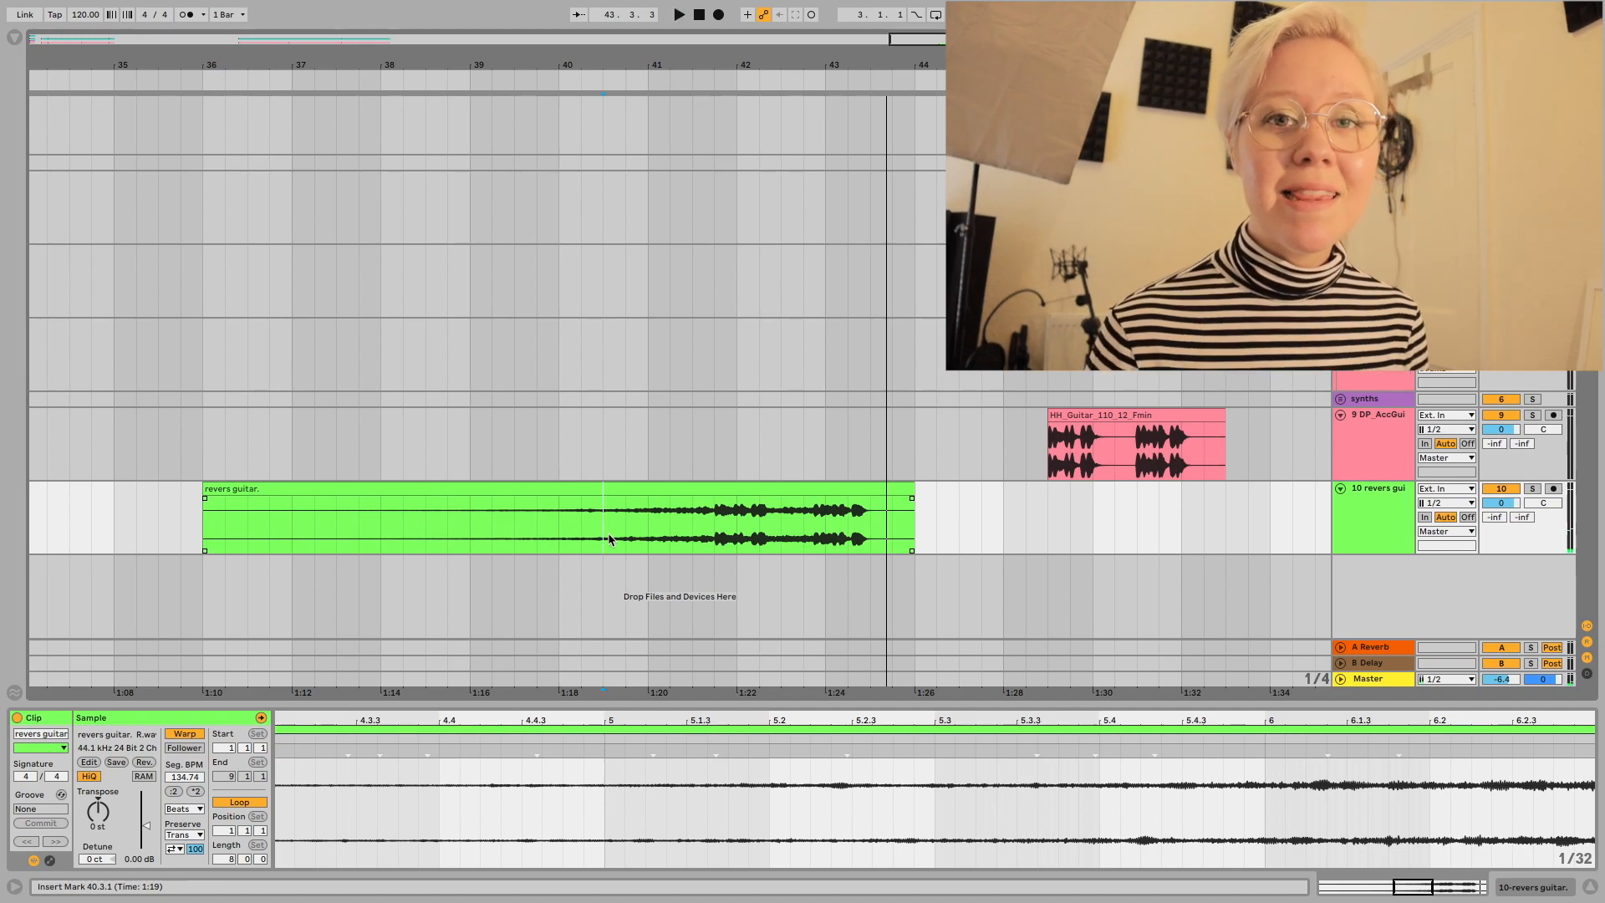
Step: Move the HH_Guitar_110_12_Fmin clip to start at 41.4.1, above the matching notes of the revers guitar clip
click(1120, 452)
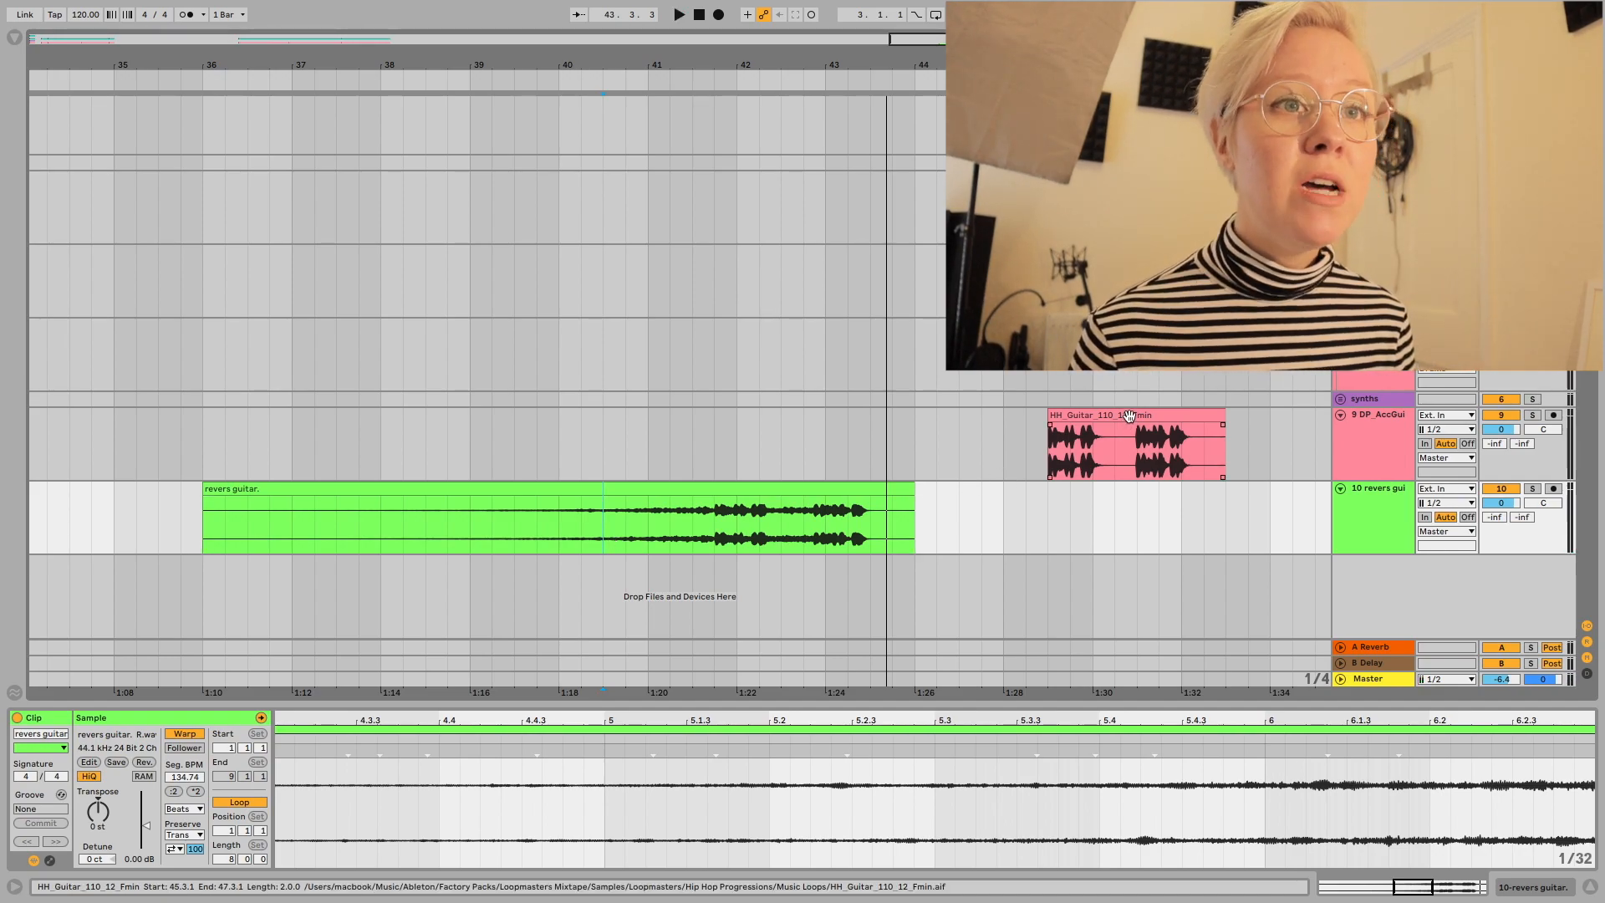
drag(1120, 452, 804, 441)
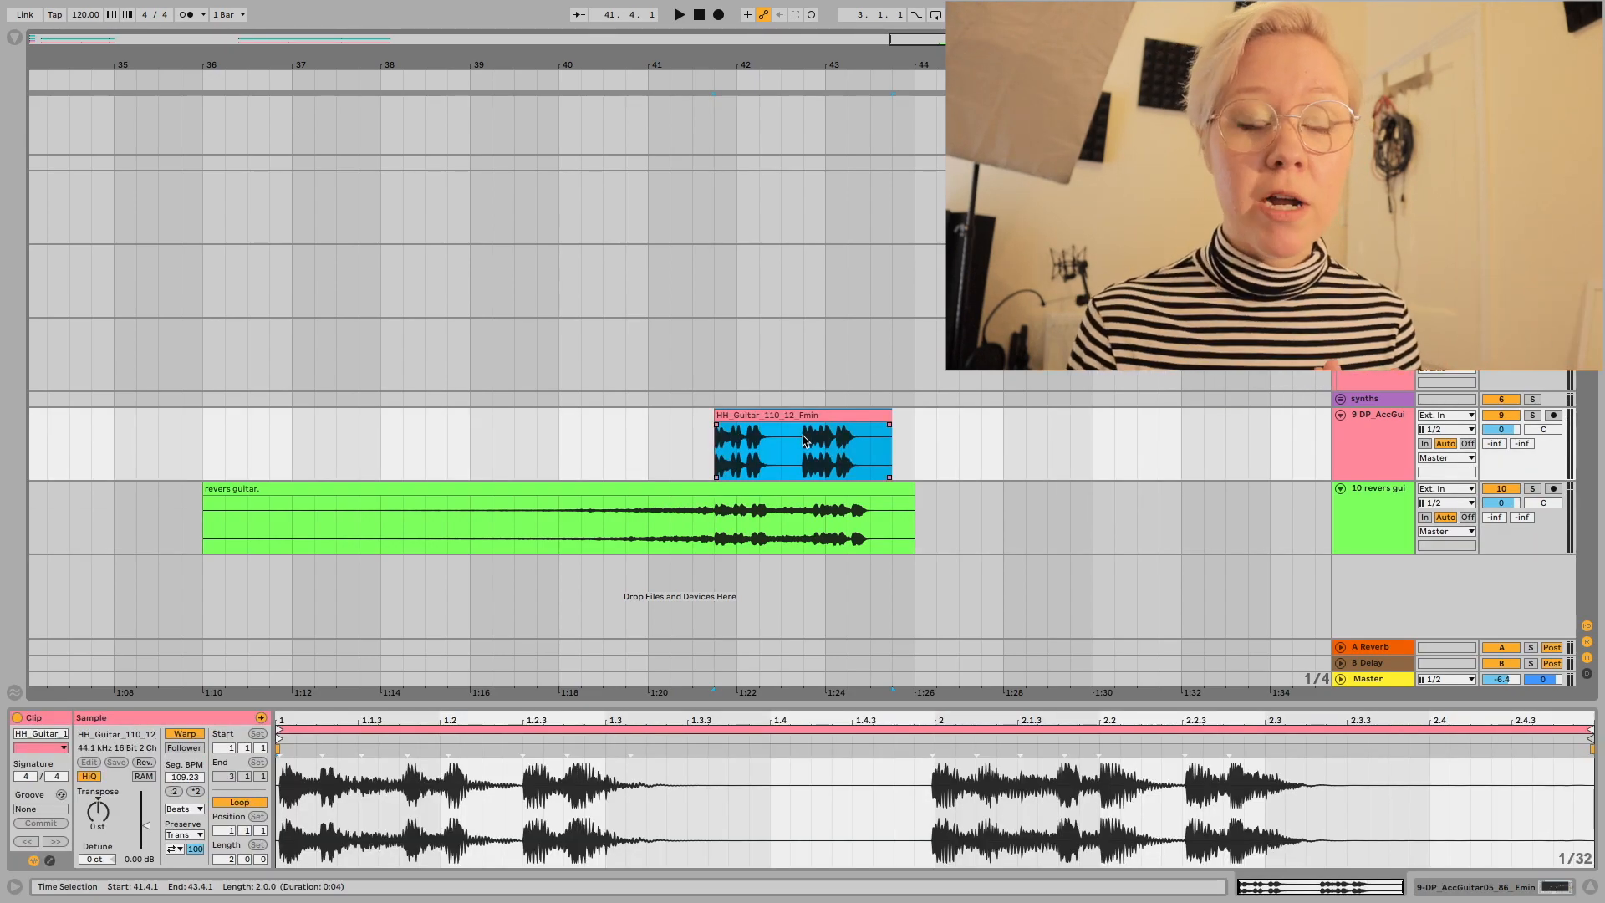
key(z)
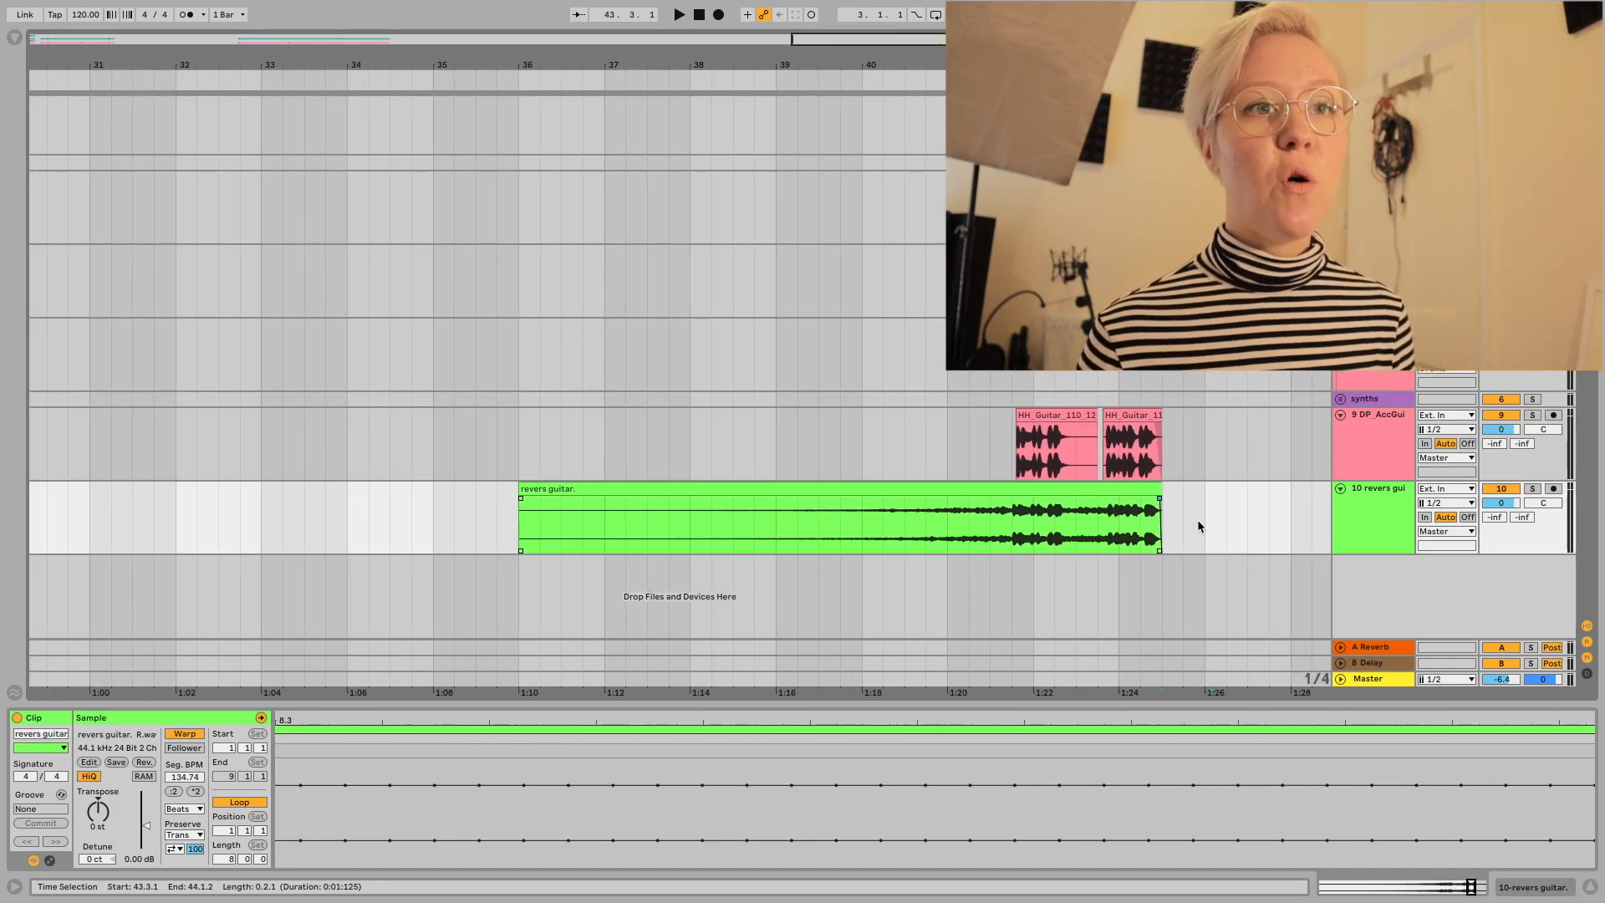
Step: Play both guitar tracks together from 41.4.1 to hear the original clips over the reversed tail, and stop playback
scroll(1197, 525, right, 5)
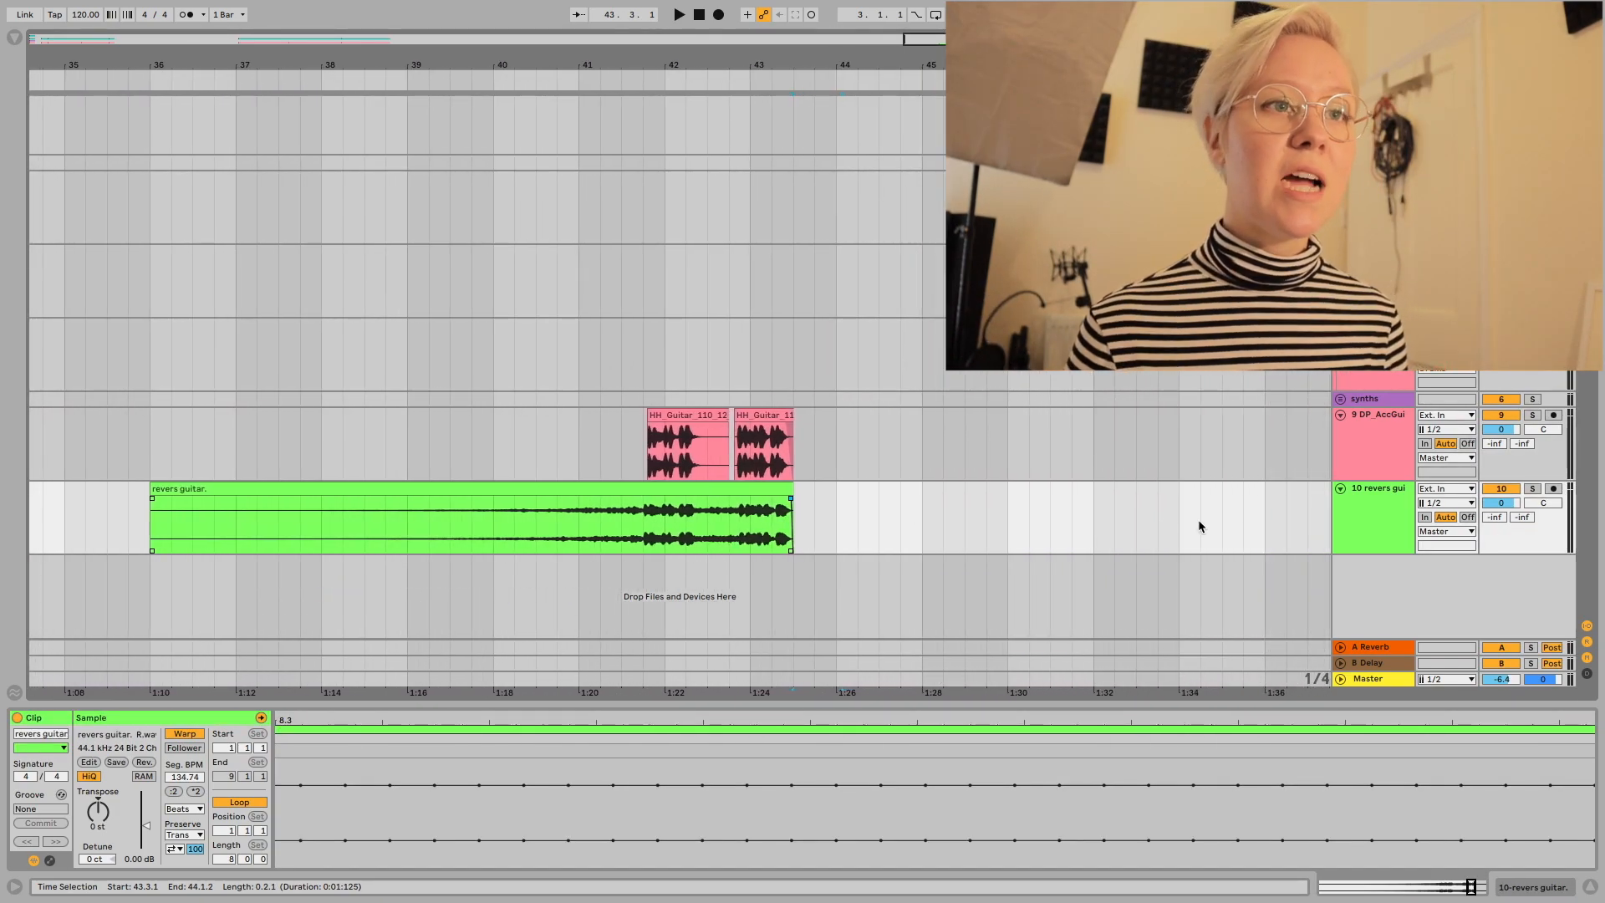
click(644, 468)
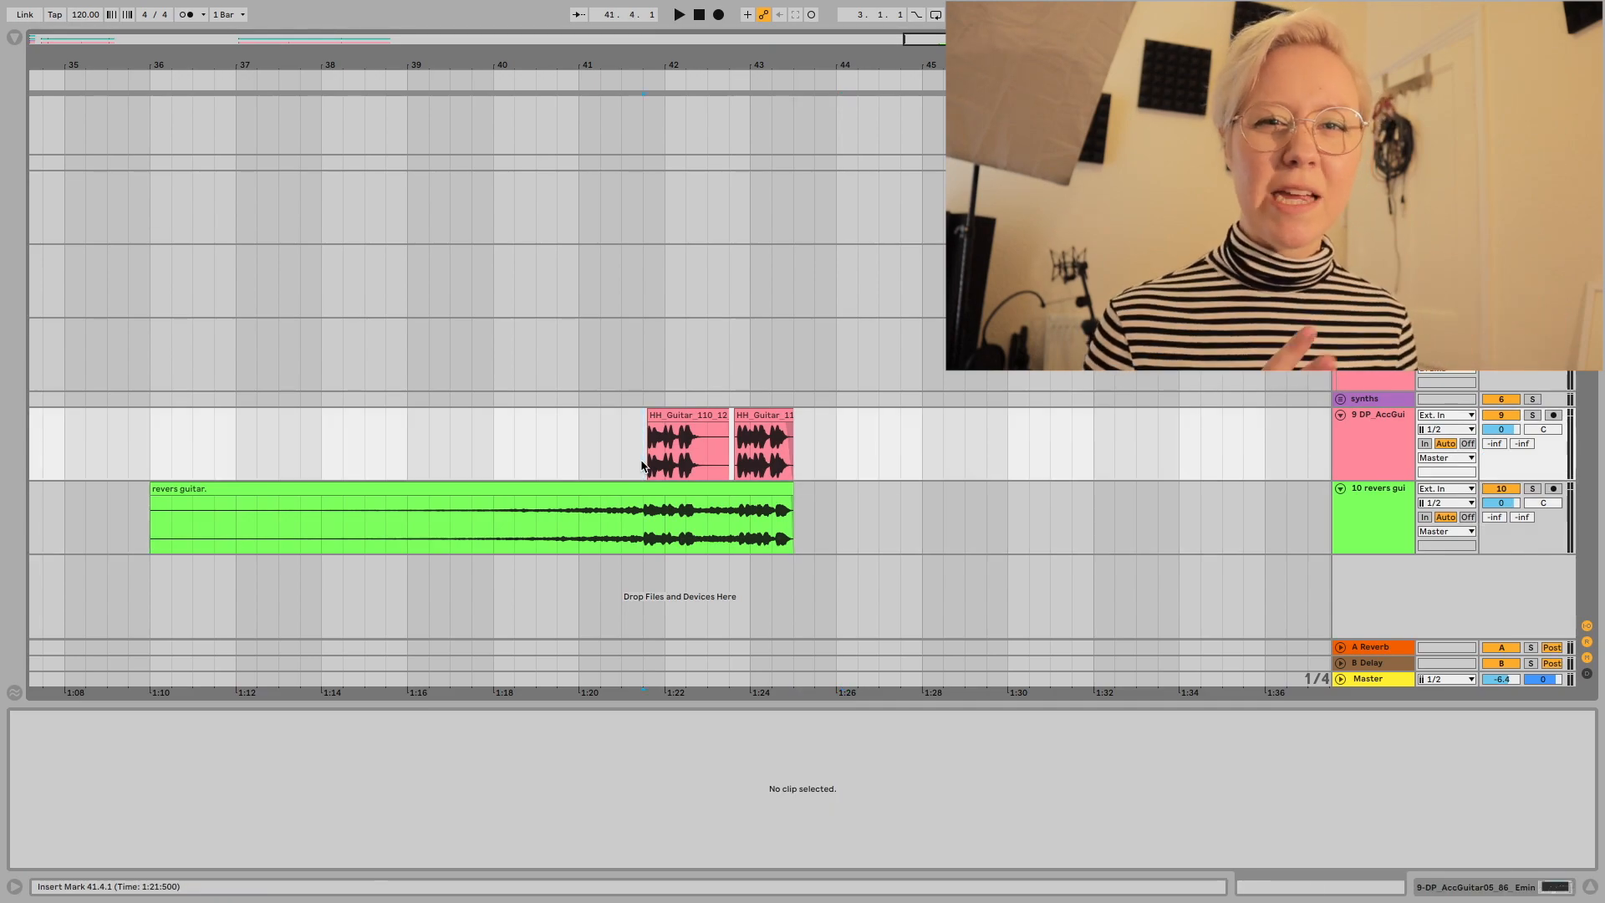
key(space)
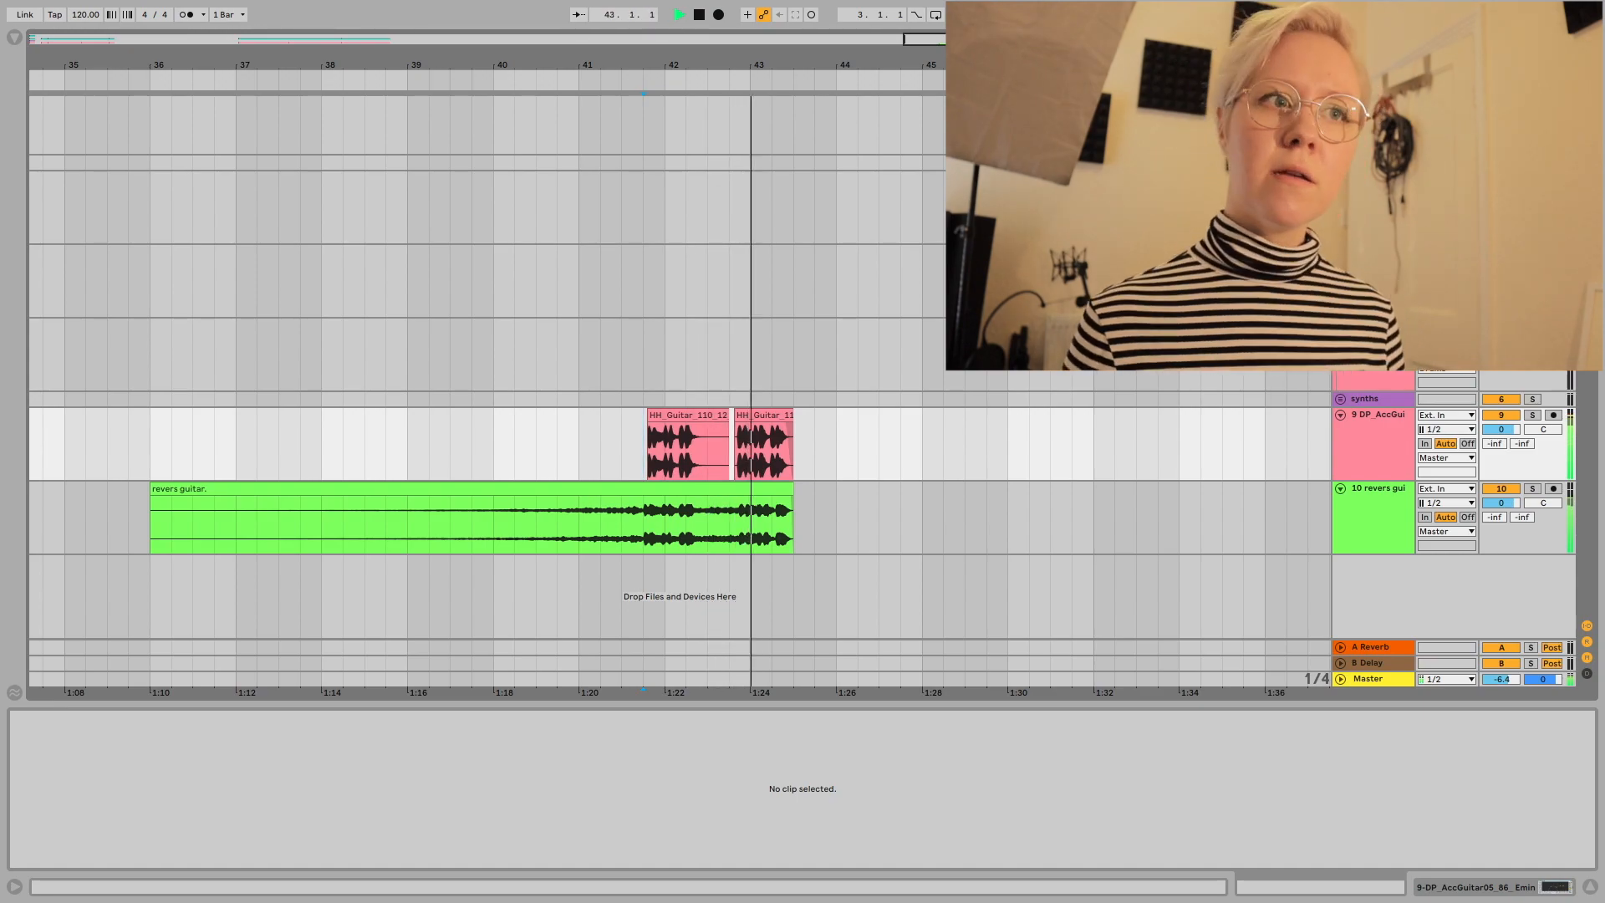
key(space)
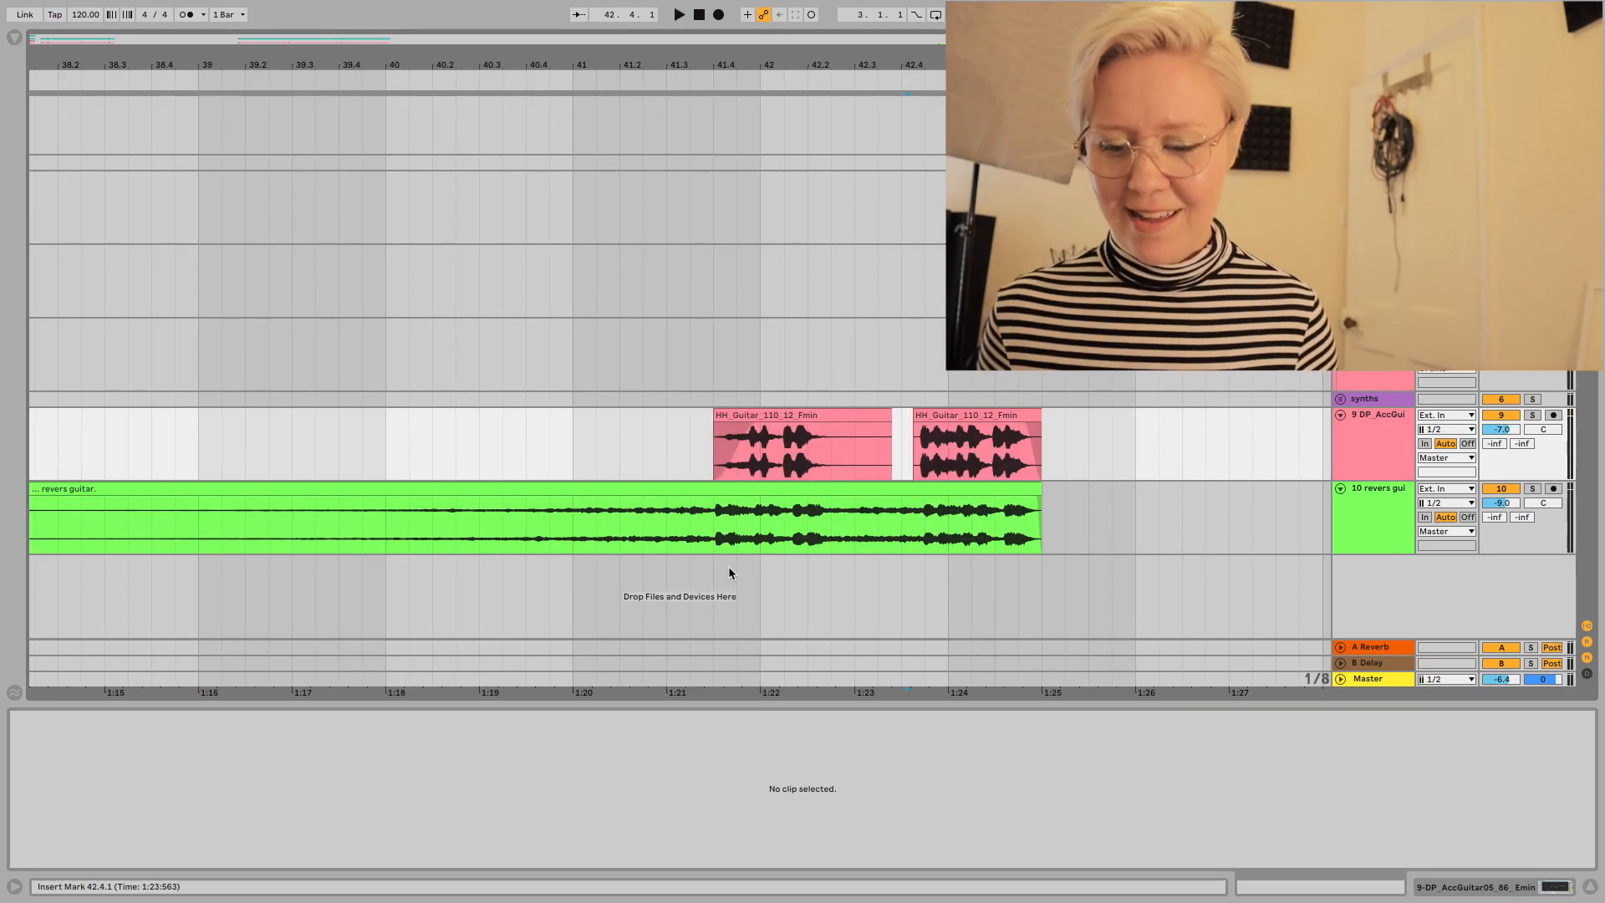